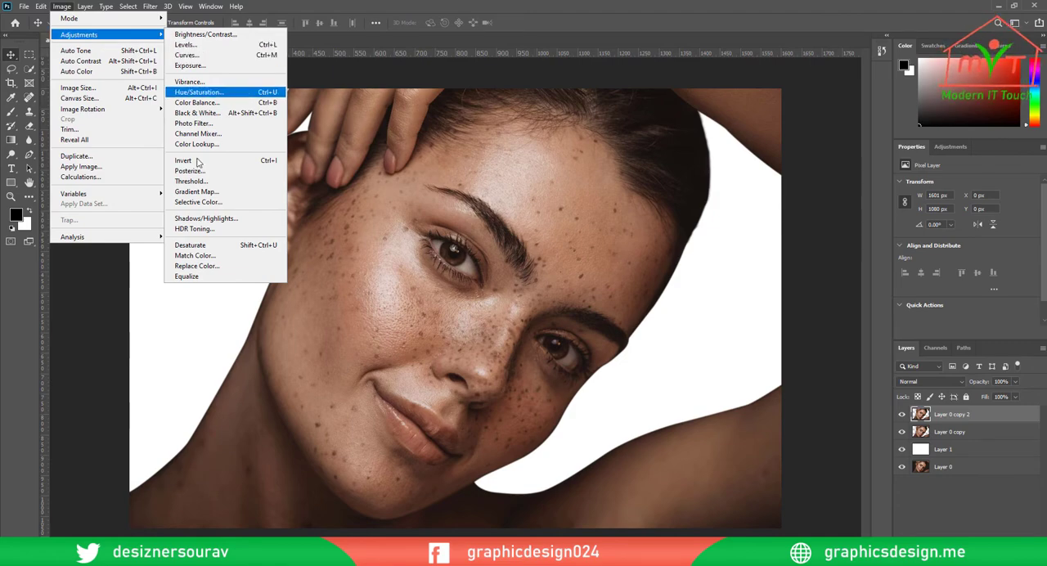
# Invert the colors of Layer 0 copy 2 and set its blending mode to Vivid Light
pyautogui.click(187, 161)
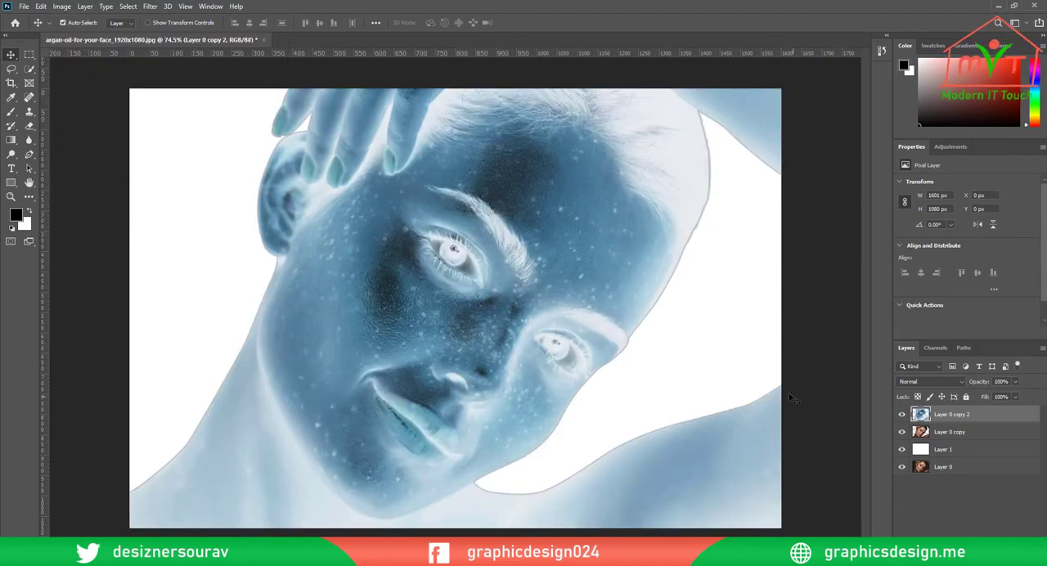
pyautogui.click(935, 380)
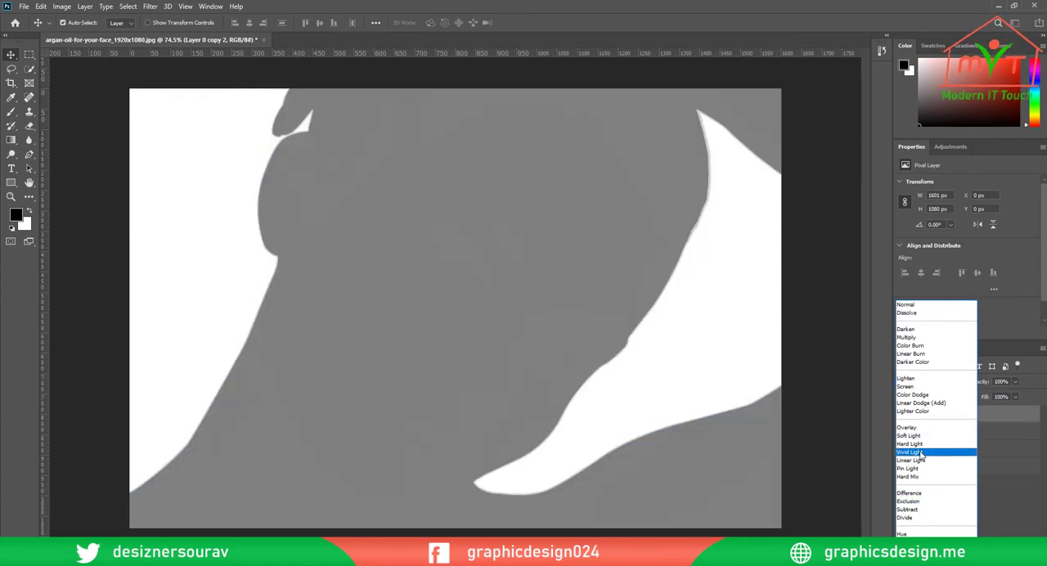
pyautogui.click(920, 452)
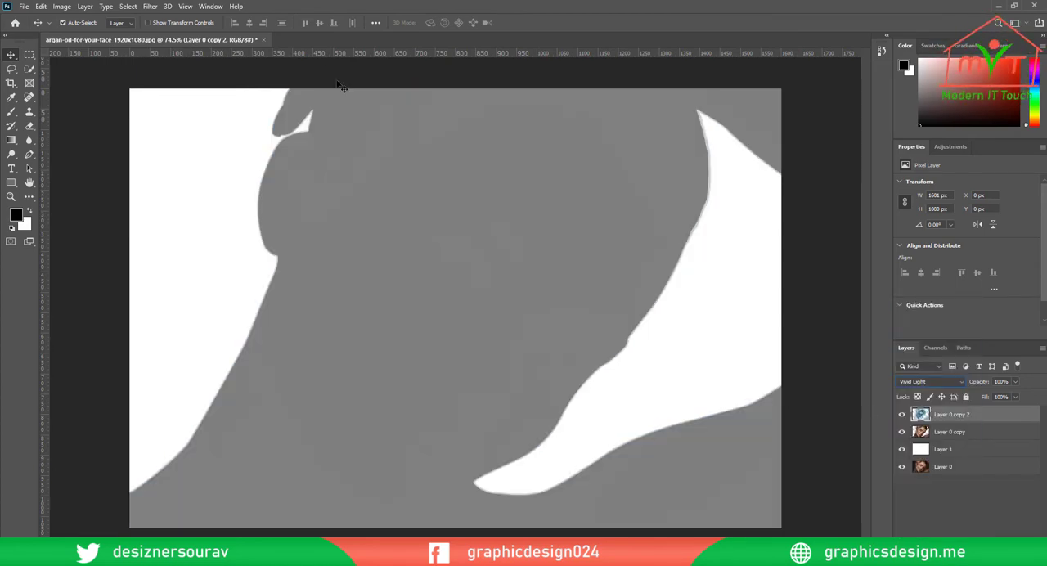
# Apply a High Pass filter with a radius of 12.0 pixels to Layer 0 copy 2
pyautogui.click(150, 6)
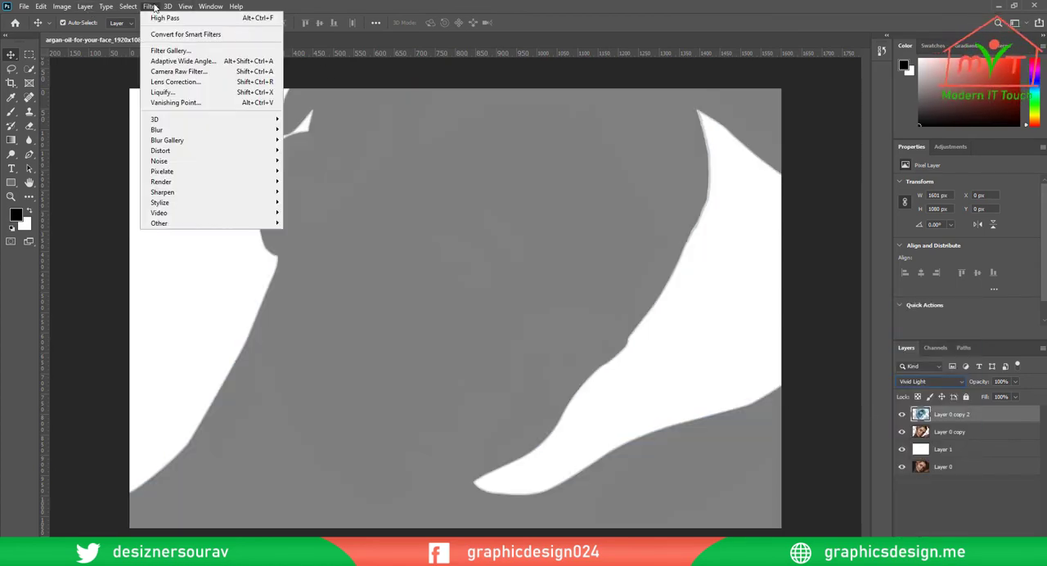
pyautogui.moveTo(214, 224)
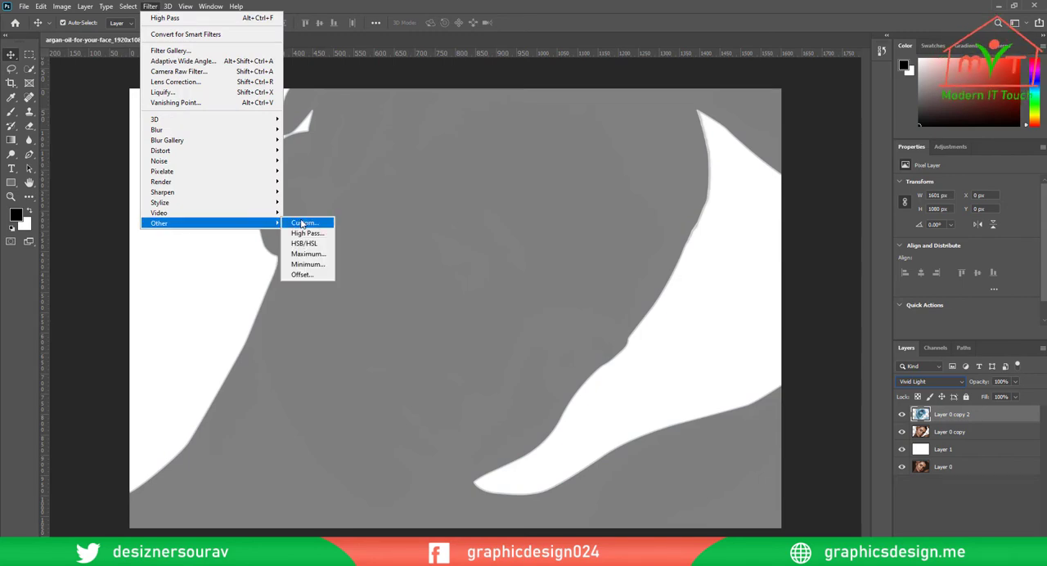
pyautogui.click(307, 233)
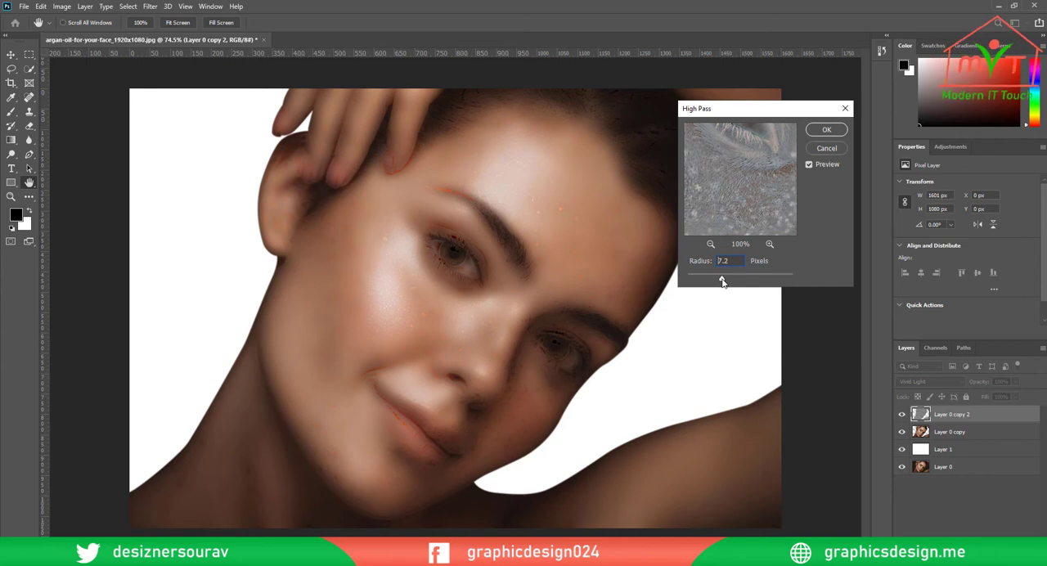
pyautogui.moveTo(722, 279); pyautogui.dragTo(731, 281)
pyautogui.click(815, 133)
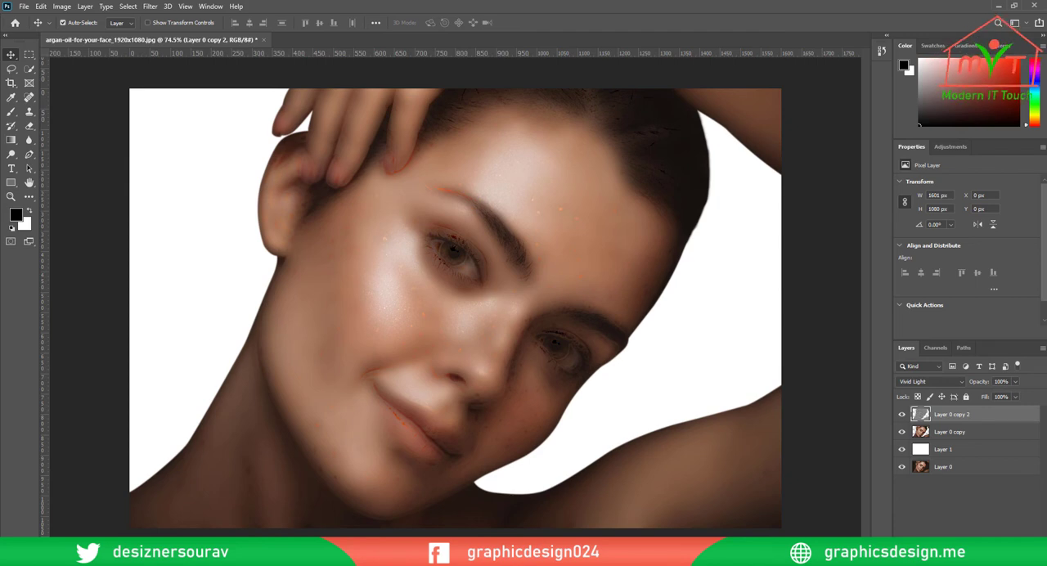
# Add a layer mask to Layer 0 copy 2, fill the entire mask with the black foreground color, and deselect
pyautogui.click(955, 559)
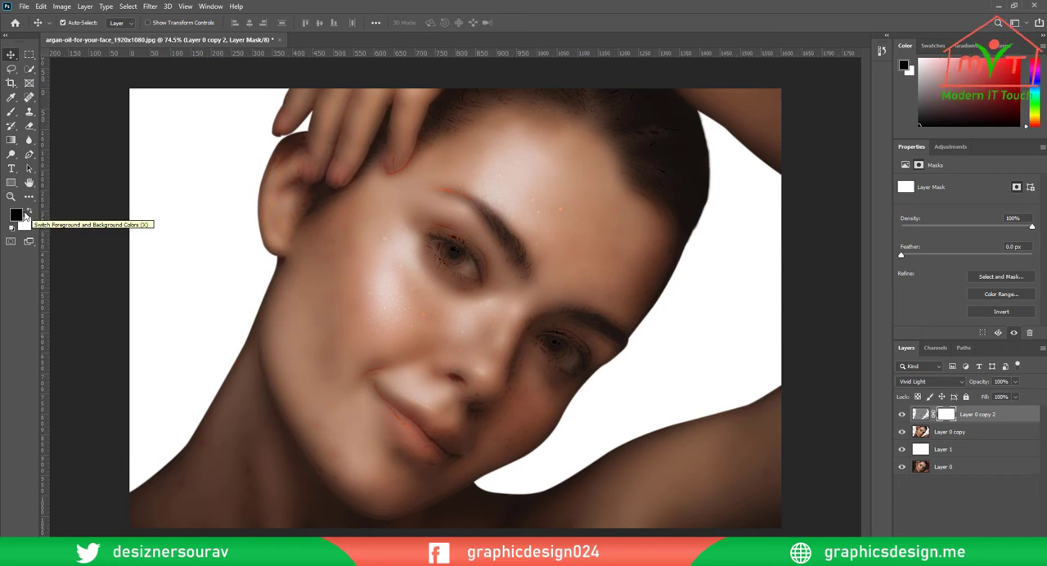
pyautogui.click(128, 6)
pyautogui.click(131, 22)
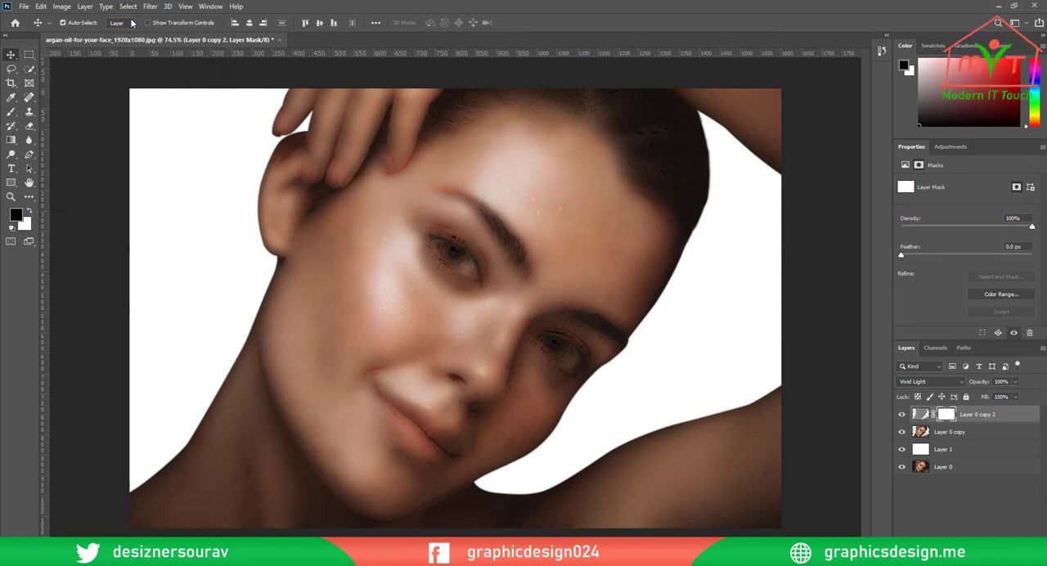
pyautogui.click(40, 6)
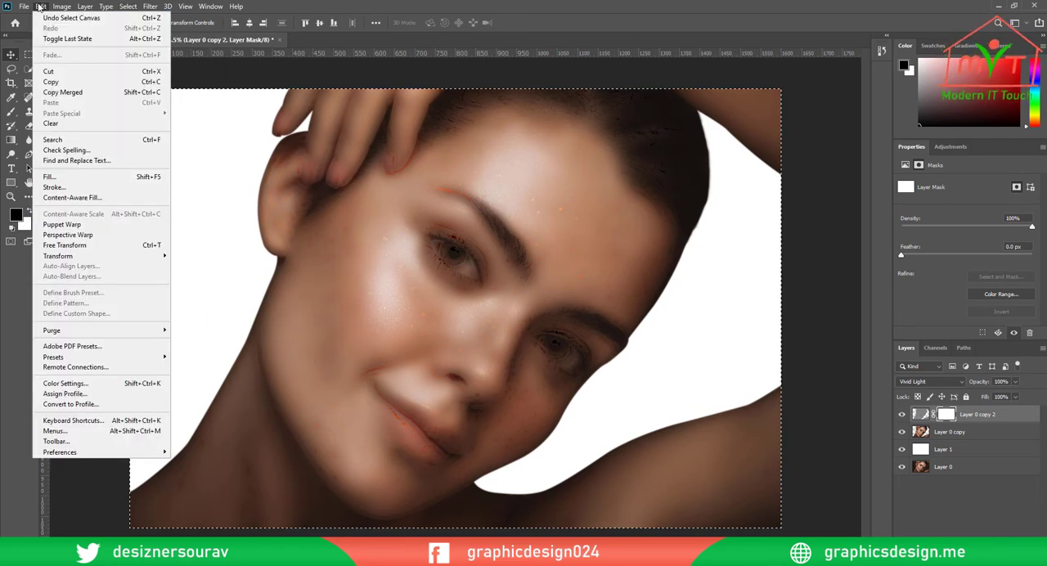
pyautogui.click(86, 178)
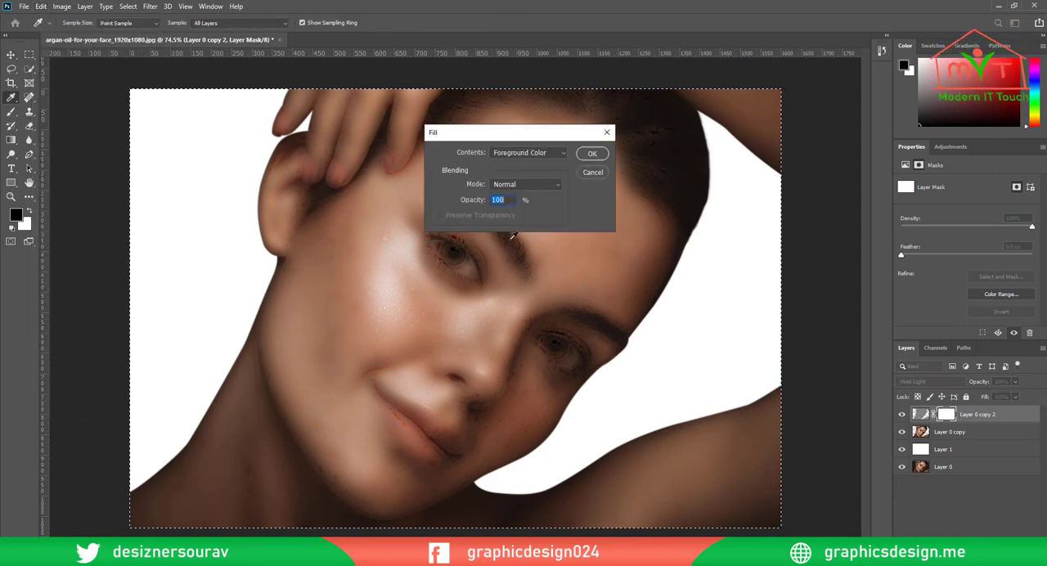
pyautogui.click(586, 153)
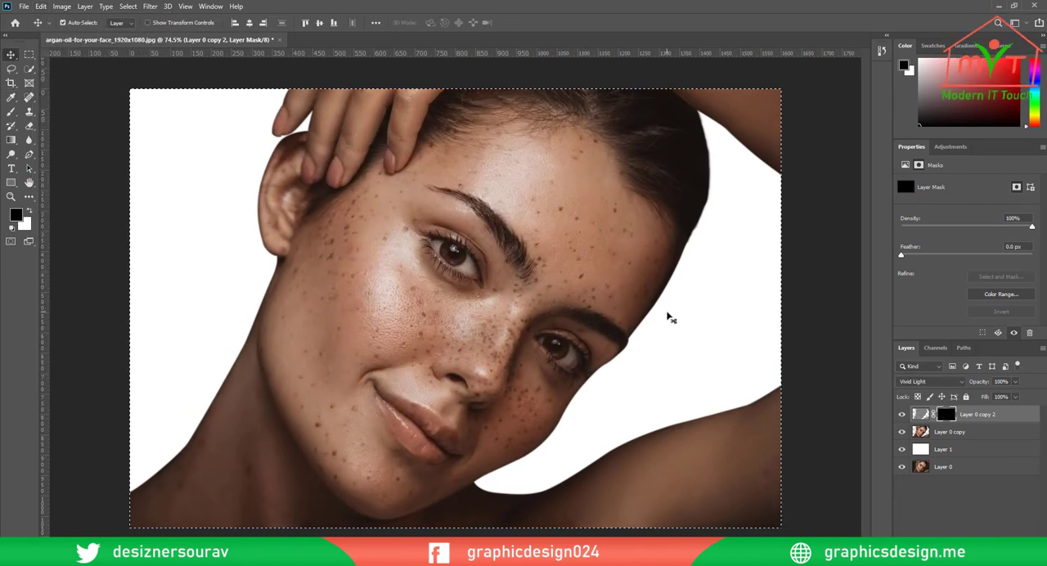
pyautogui.click(128, 5)
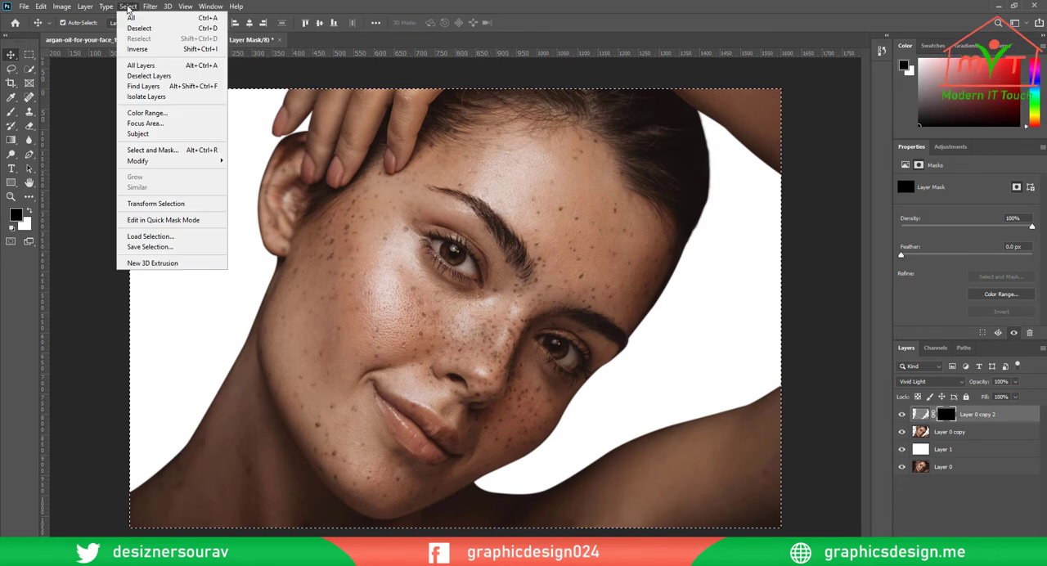
pyautogui.click(139, 29)
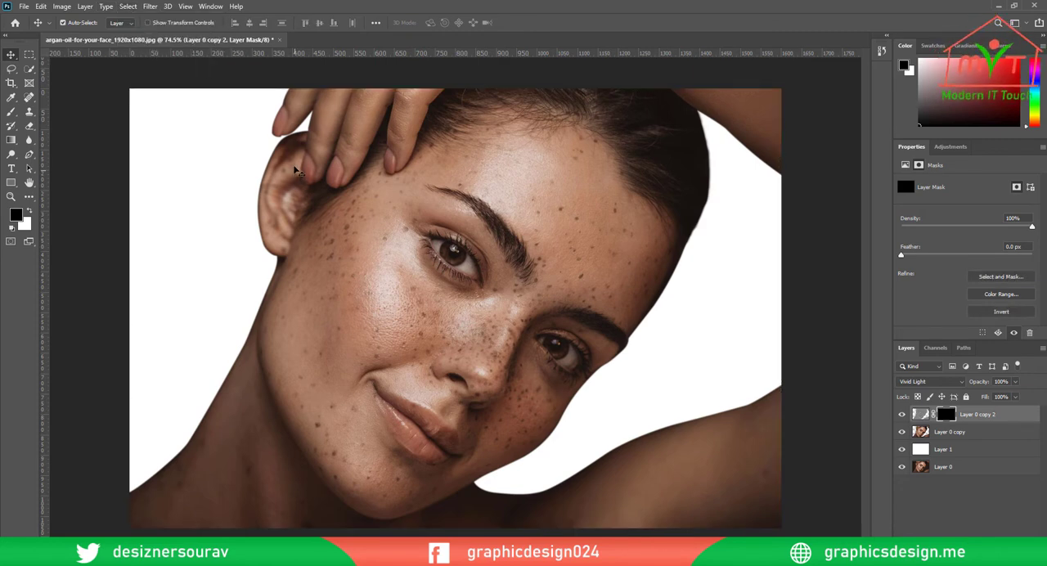
# Paint white on the layer mask over the outer cheek, jaw and chin with a soft 60 px brush
pyautogui.click(12, 113)
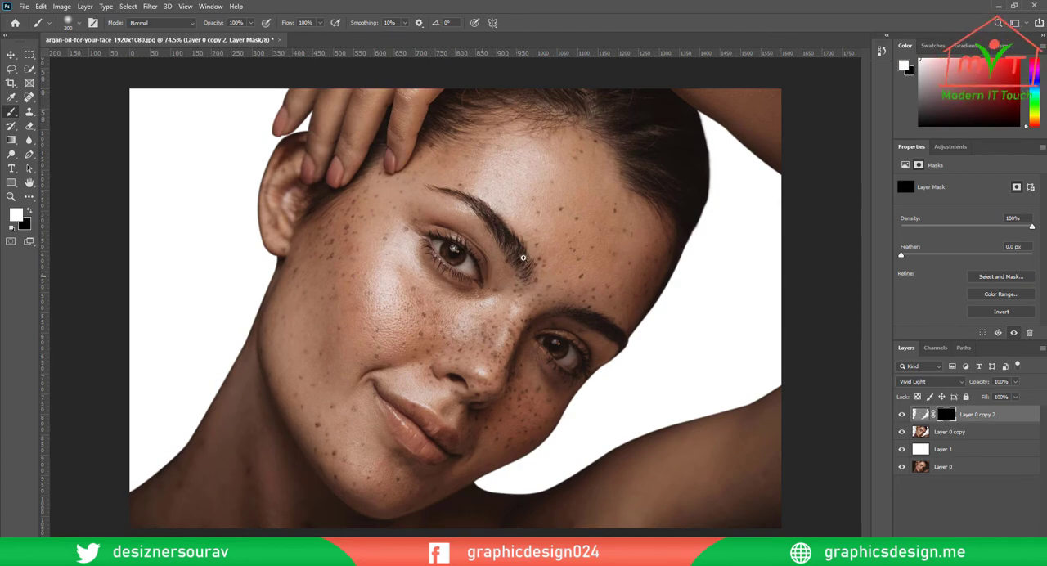
pyautogui.scroll(4, 530, 266)
pyautogui.moveTo(479, 298); pyautogui.dragTo(476, 313)
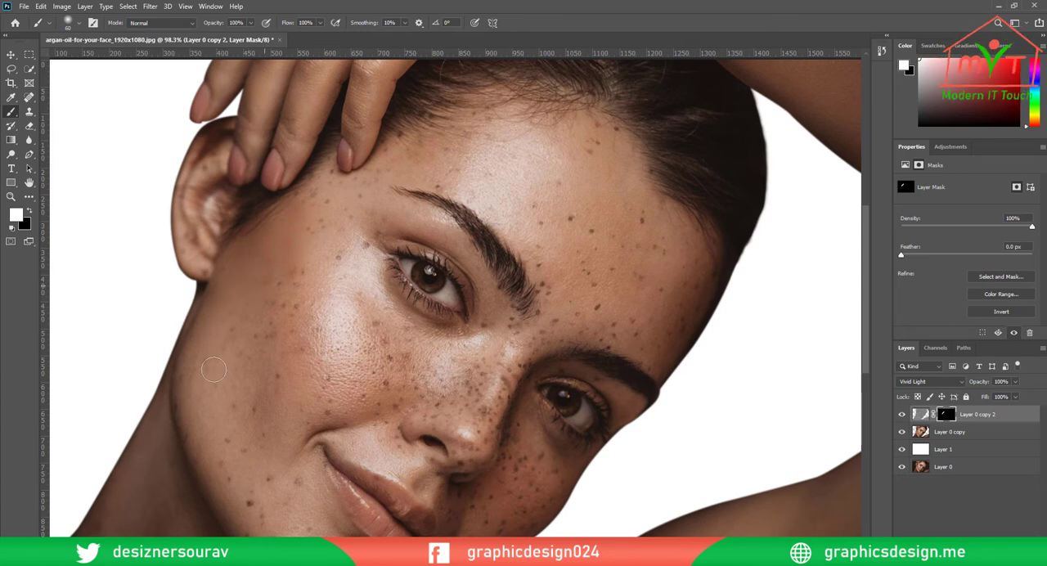
pyautogui.scroll(-2, 233, 330)
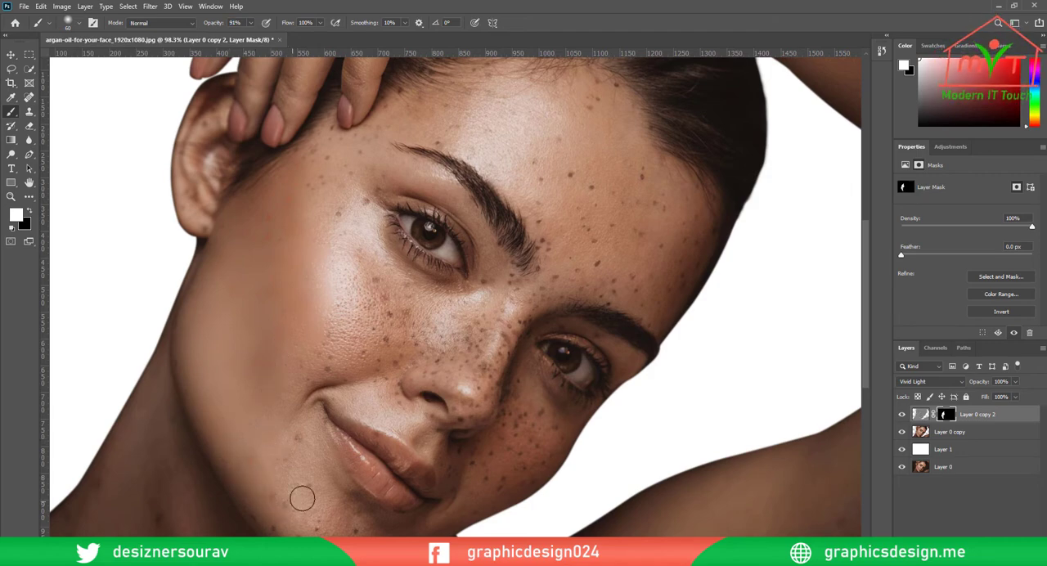
pyautogui.scroll(-3, 302, 498)
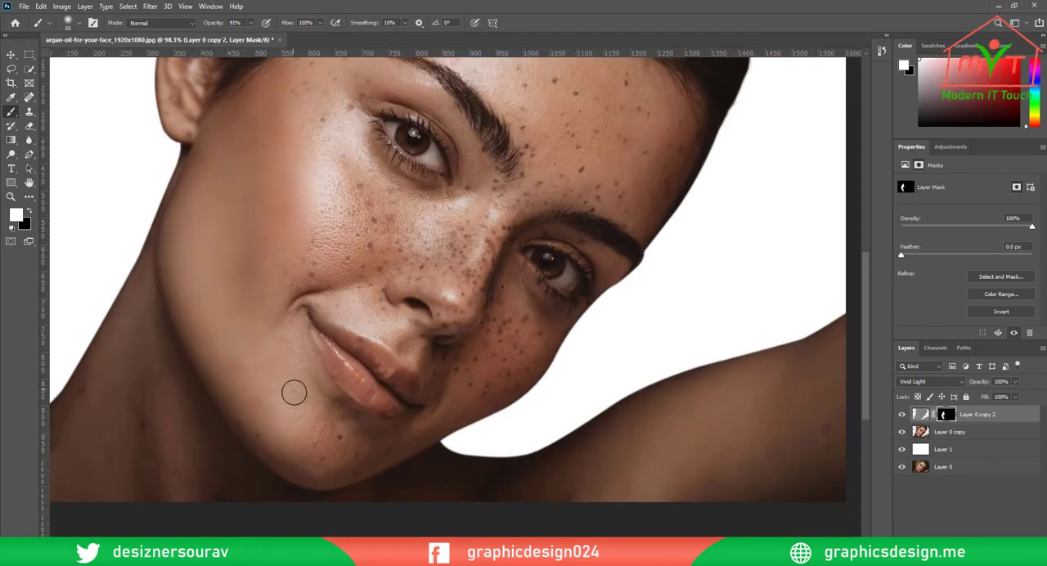
# Smooth the temple and the inner cheek by painting white on the layer mask with a 50 px brush
pyautogui.scroll(6, 294, 393)
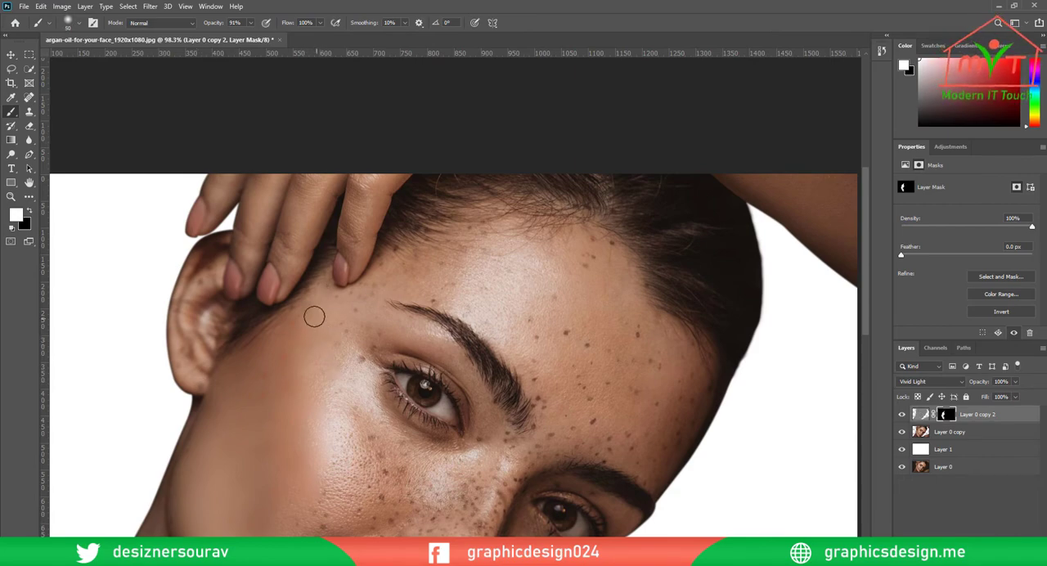
pyautogui.moveTo(311, 406); pyautogui.dragTo(396, 257)
pyautogui.moveTo(290, 24); pyautogui.dragTo(279, 26)
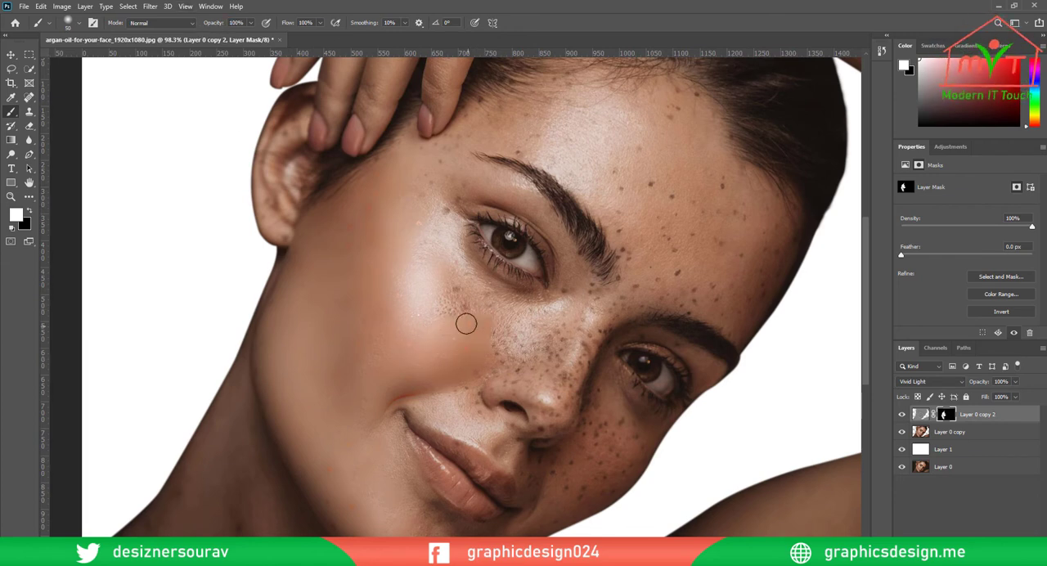
# Set the brush opacity to 75% and paint white on the layer mask over the freckles on the nose
pyautogui.press('7')
pyautogui.press('5')
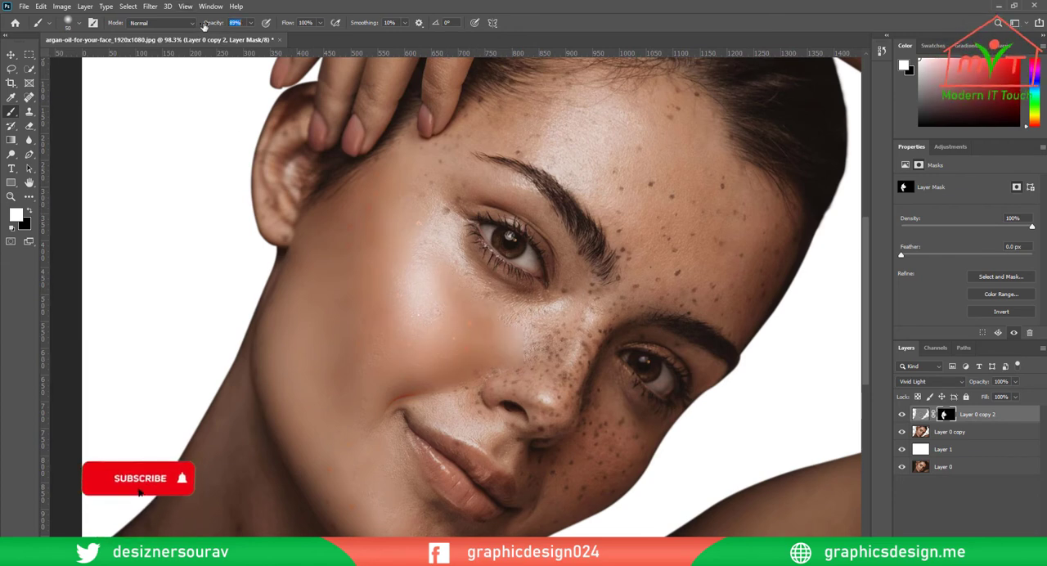
pyautogui.scroll(4, 480, 369)
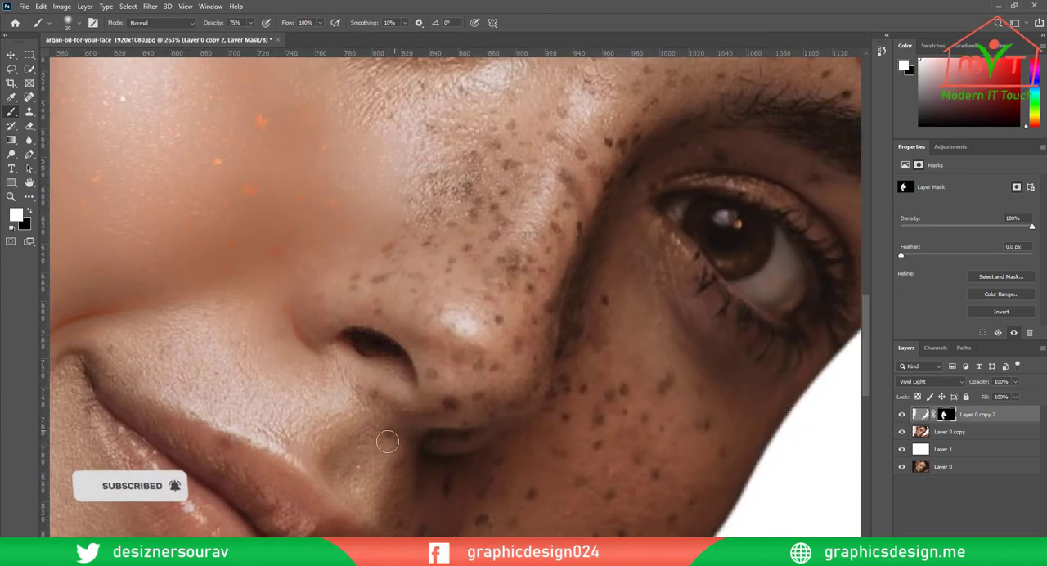
pyautogui.moveTo(439, 369)
pyautogui.mouseDown()
pyautogui.moveTo(452, 294)
pyautogui.moveTo(434, 250)
pyautogui.moveTo(466, 200)
pyautogui.mouseUp()
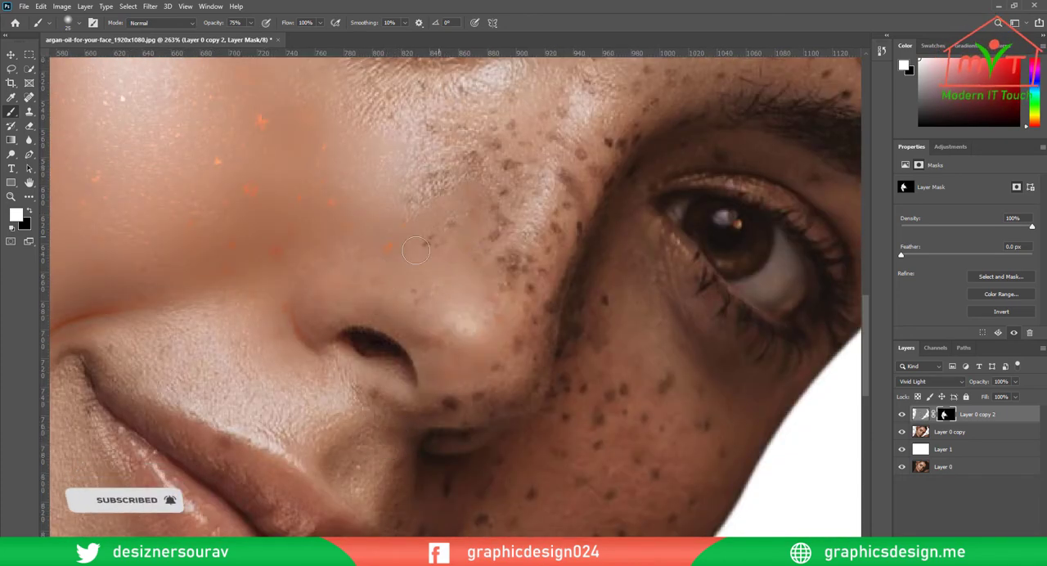
pyautogui.moveTo(499, 148); pyautogui.dragTo(380, 322)
pyautogui.moveTo(322, 339)
pyautogui.mouseDown()
pyautogui.moveTo(341, 359)
pyautogui.moveTo(477, 265)
pyautogui.moveTo(466, 210)
pyautogui.moveTo(392, 200)
pyautogui.moveTo(604, 172)
pyautogui.moveTo(412, 383)
pyautogui.moveTo(425, 435)
pyautogui.moveTo(483, 401)
pyautogui.mouseUp()
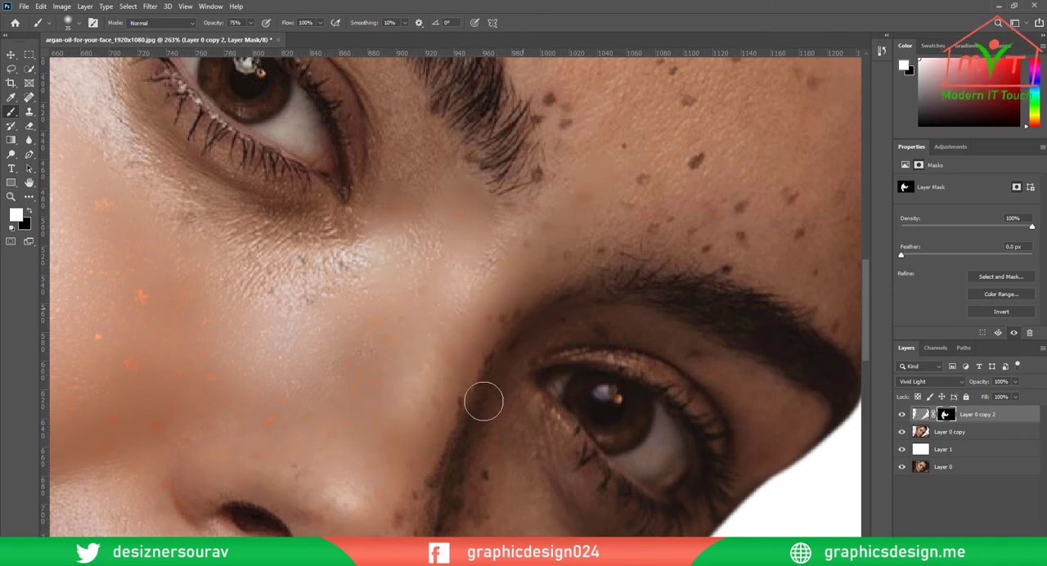
# Paint white on the layer mask over the shaded side of the nose bridge and the skin between the eyebrows
pyautogui.moveTo(458, 452); pyautogui.dragTo(512, 248)
pyautogui.moveTo(474, 310)
pyautogui.mouseDown()
pyautogui.moveTo(383, 376)
pyautogui.moveTo(444, 358)
pyautogui.mouseUp()
pyautogui.moveTo(555, 173); pyautogui.dragTo(463, 427)
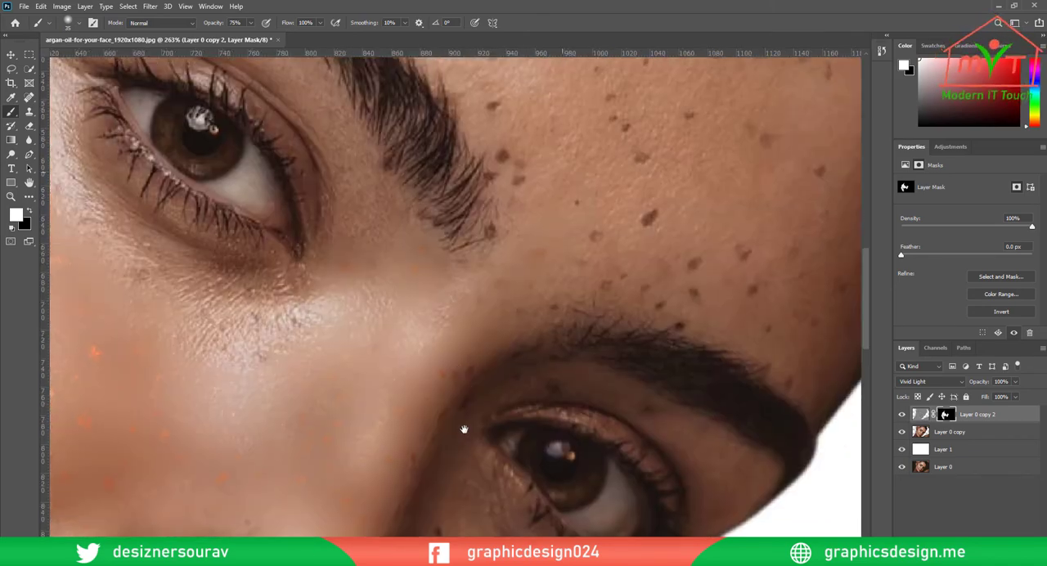
pyautogui.moveTo(541, 255); pyautogui.dragTo(379, 396)
# Touch up the cheek and the skin under the eye with white on the layer mask at 75% brush opacity
pyautogui.scroll(-5, 581, 416)
pyautogui.moveTo(584, 417); pyautogui.dragTo(637, 184)
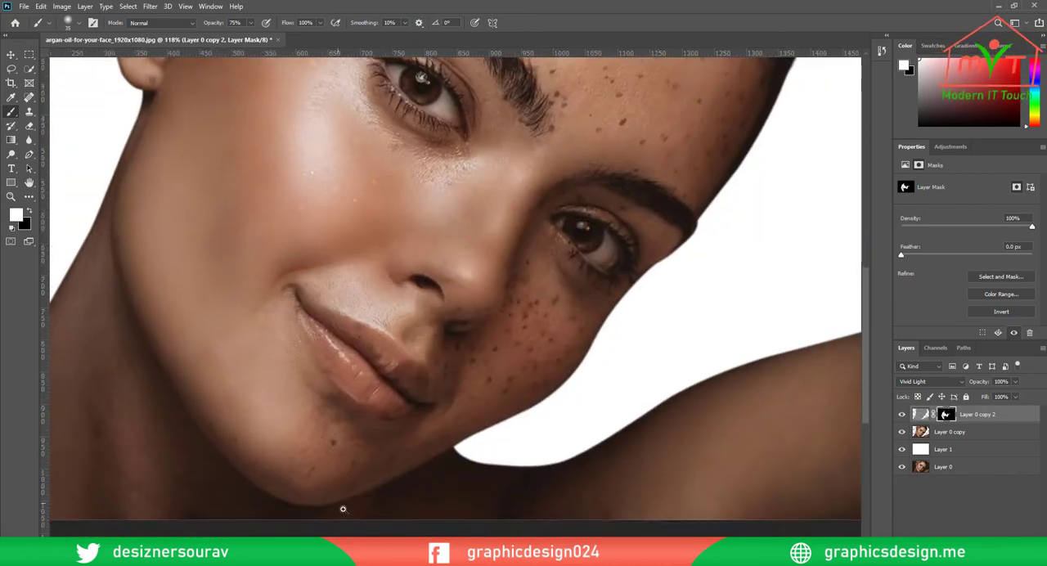
pyautogui.scroll(5, 342, 507)
pyautogui.moveTo(173, 273); pyautogui.dragTo(304, 509)
pyautogui.moveTo(314, 146); pyautogui.dragTo(372, 329)
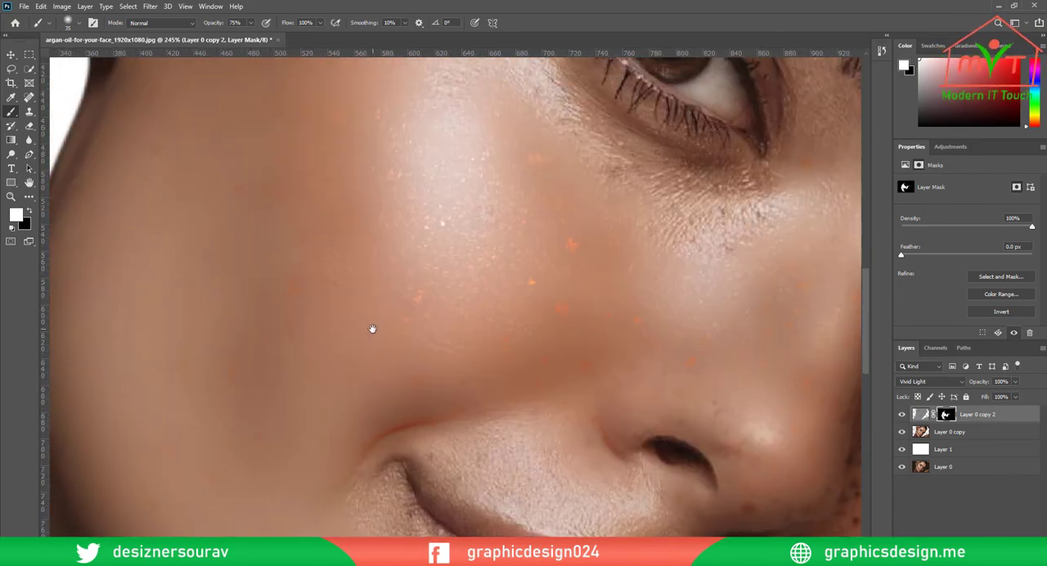
pyautogui.moveTo(225, 312); pyautogui.dragTo(326, 158)
pyautogui.moveTo(530, 171); pyautogui.dragTo(343, 371)
# Set the brush opacity to 43% and paint white on the mask over the outer eye area and brow bone
pyautogui.scroll(-2, 626, 283)
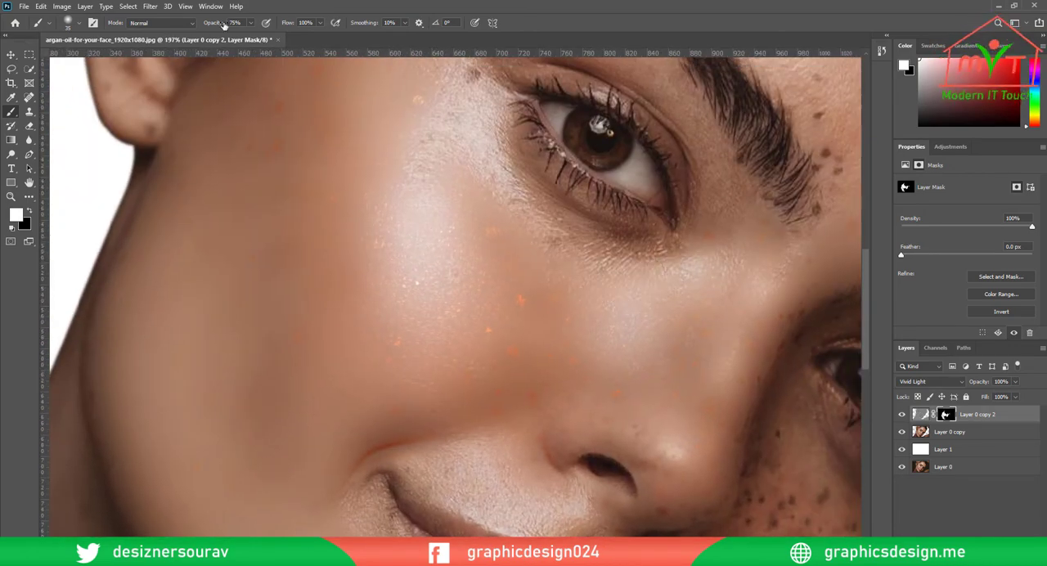
pyautogui.moveTo(457, 84); pyautogui.dragTo(481, 320)
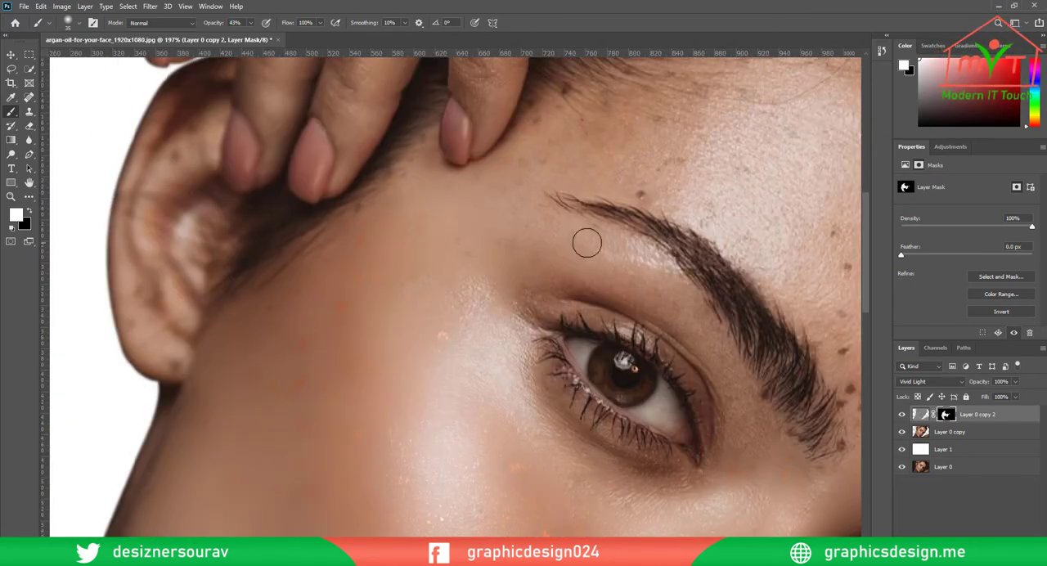
# Set the brush opacity to 94% and paint white on the mask above both eyebrows with a 60 px brush
pyautogui.moveTo(840, 315); pyautogui.dragTo(449, 291)
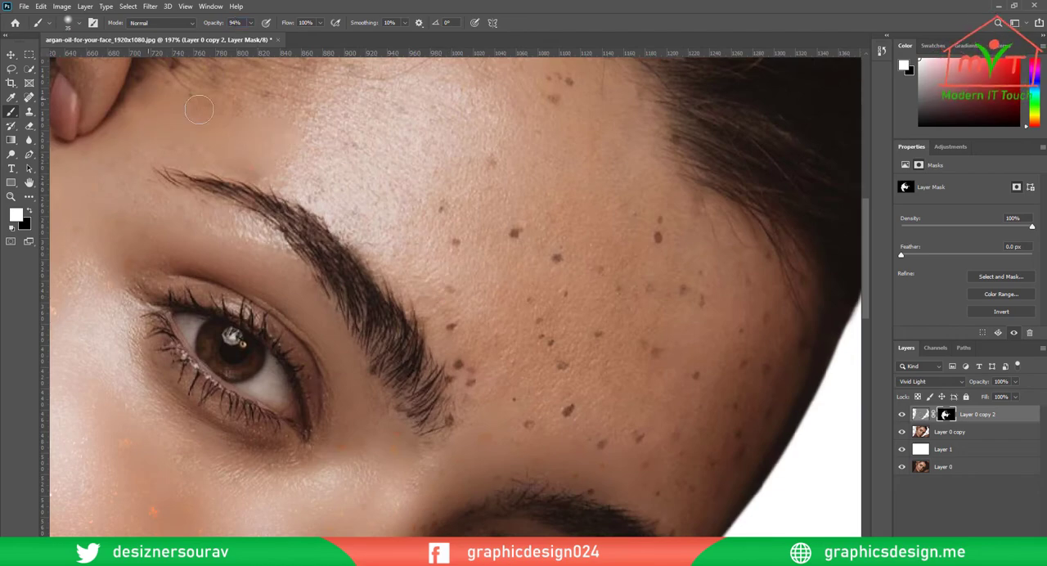
pyautogui.moveTo(199, 108); pyautogui.dragTo(240, 236)
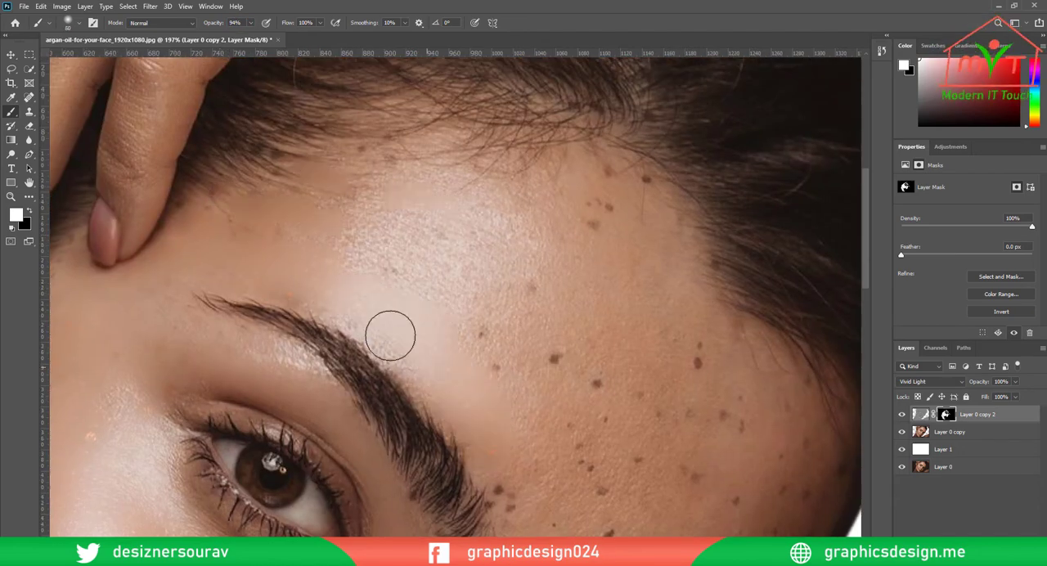
pyautogui.moveTo(512, 459)
pyautogui.mouseDown()
pyautogui.moveTo(438, 332)
pyautogui.moveTo(451, 392)
pyautogui.mouseUp()
pyautogui.moveTo(535, 378); pyautogui.dragTo(537, 406)
pyautogui.moveTo(615, 465); pyautogui.dragTo(464, 334)
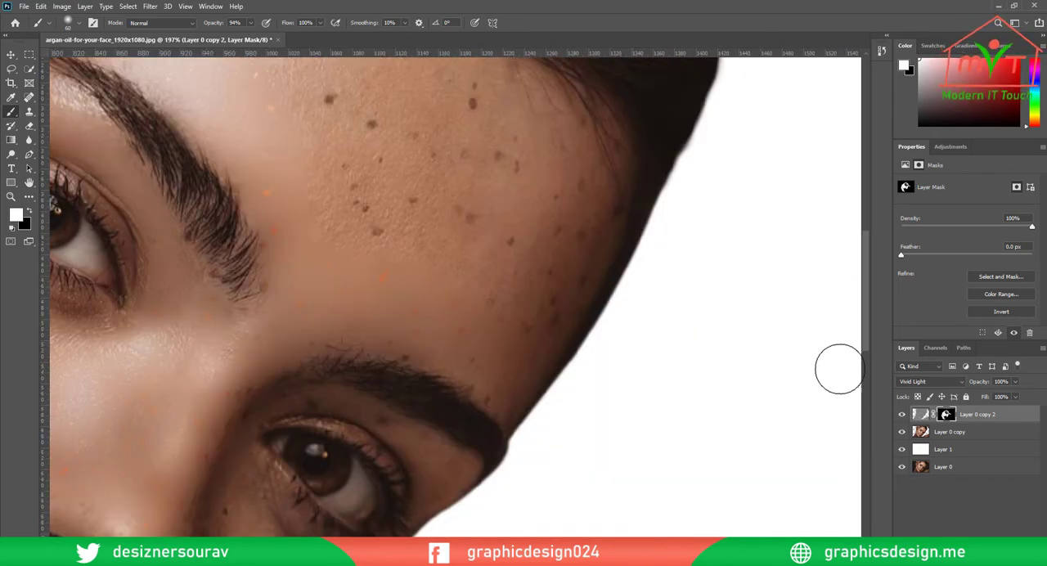
# Load the pixels of Layer 0 copy 2 as a selection and paint white on its mask over the upper forehead at 94% brush opacity
pyautogui.keyDown('ctrl'); pyautogui.click(920, 414); pyautogui.keyUp('ctrl')
pyautogui.moveTo(566, 302); pyautogui.dragTo(573, 197)
pyautogui.moveTo(401, 208)
pyautogui.mouseDown()
pyautogui.moveTo(352, 208)
pyautogui.moveTo(369, 130)
pyautogui.mouseUp()
pyautogui.moveTo(441, 241); pyautogui.dragTo(505, 378)
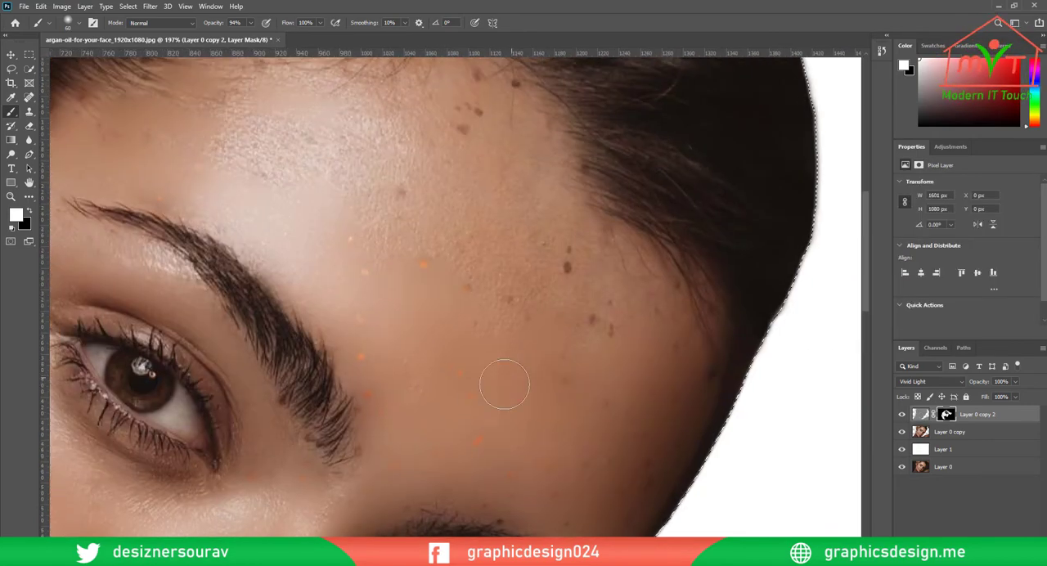
pyautogui.moveTo(418, 185); pyautogui.dragTo(516, 348)
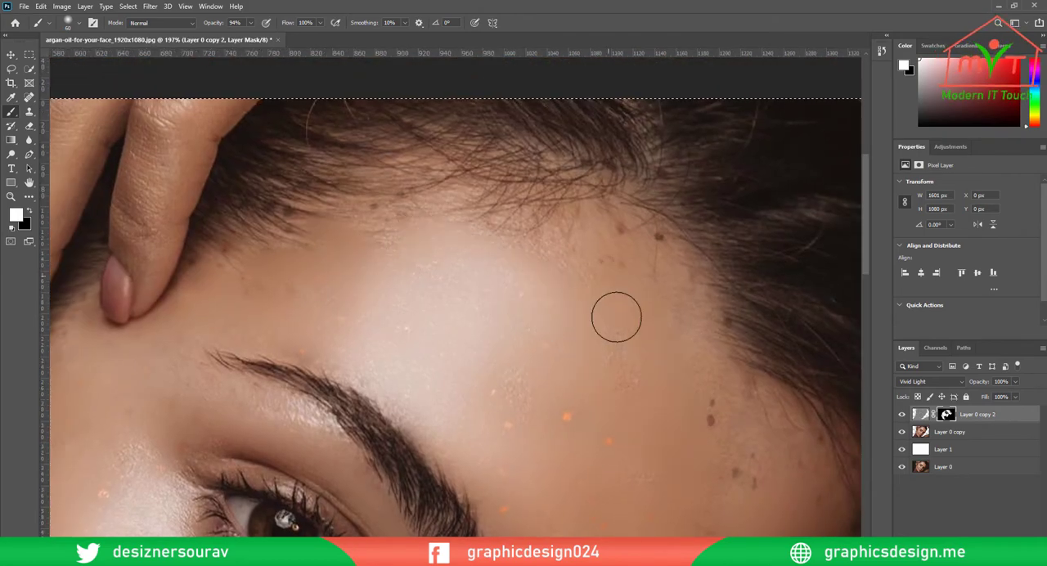
pyautogui.moveTo(615, 316)
pyautogui.mouseDown()
pyautogui.moveTo(546, 254)
pyautogui.moveTo(615, 241)
pyautogui.mouseUp()
# Paint white on the layer mask over the shaded side of the forehead, out to the temple and hairline
pyautogui.moveTo(746, 440); pyautogui.dragTo(413, 213)
pyautogui.moveTo(357, 175); pyautogui.dragTo(413, 246)
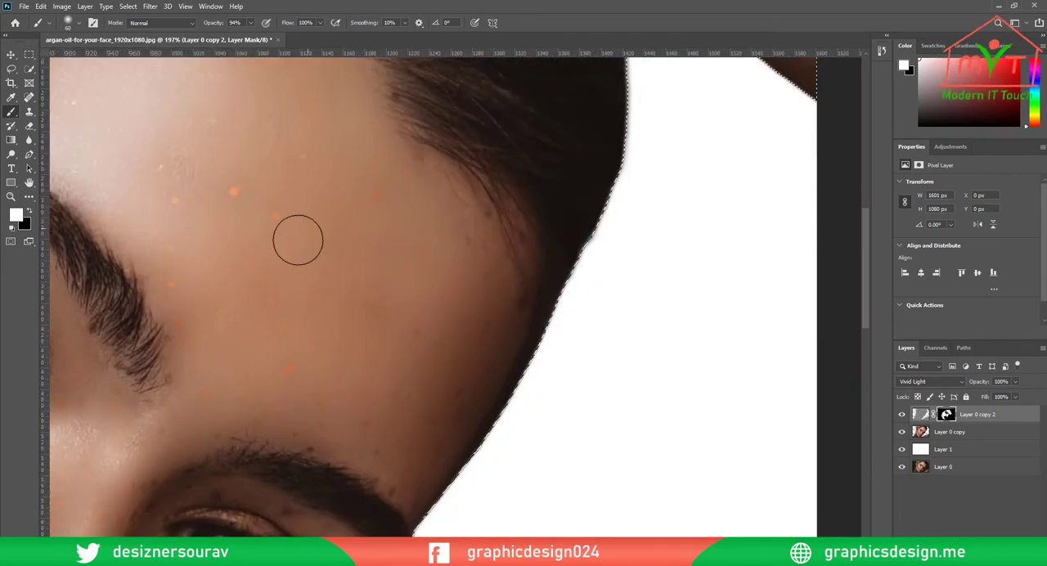
pyautogui.moveTo(246, 183); pyautogui.dragTo(460, 267)
pyautogui.moveTo(610, 368); pyautogui.dragTo(510, 263)
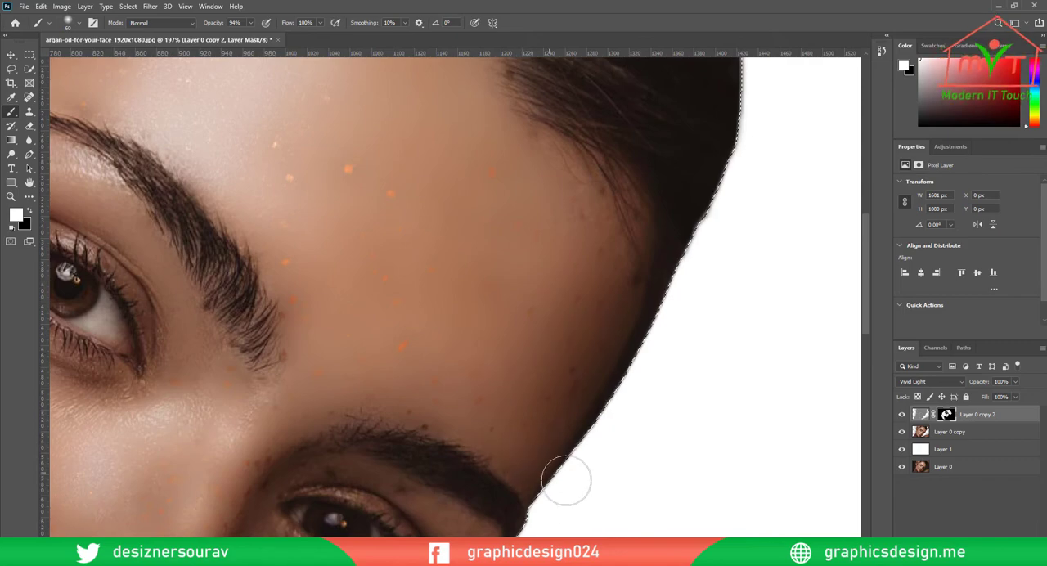
pyautogui.scroll(-10, 628, 344)
pyautogui.scroll(6, 528, 426)
pyautogui.moveTo(527, 425); pyautogui.dragTo(556, 374)
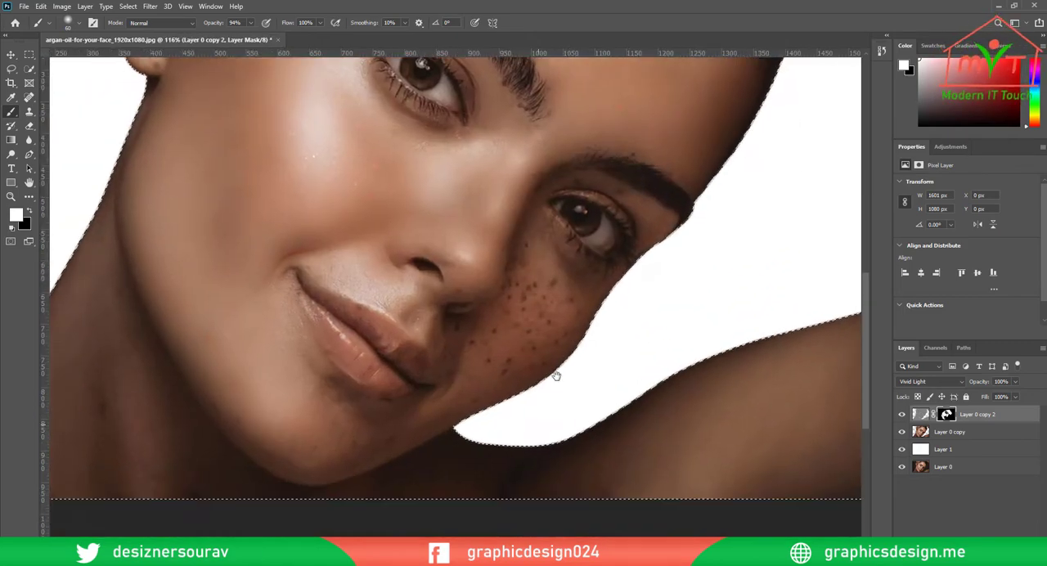
# Set the brush opacity to 63% and paint white on the mask over the chin and the skin below the lips
pyautogui.scroll(5, 401, 413)
pyautogui.moveTo(401, 413); pyautogui.dragTo(624, 365)
pyautogui.press('6')
pyautogui.press('3')
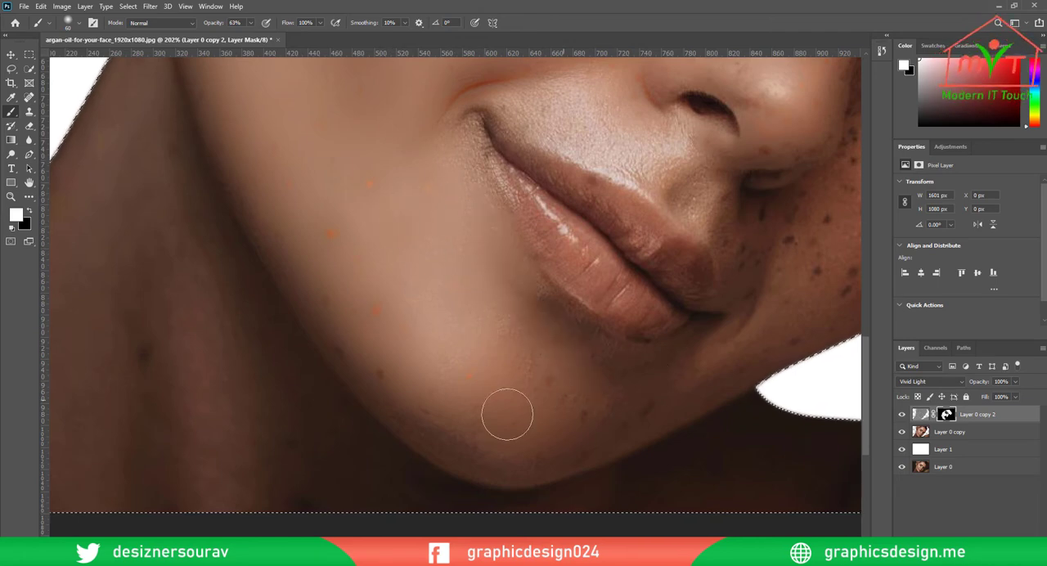
pyautogui.moveTo(737, 334); pyautogui.dragTo(527, 417)
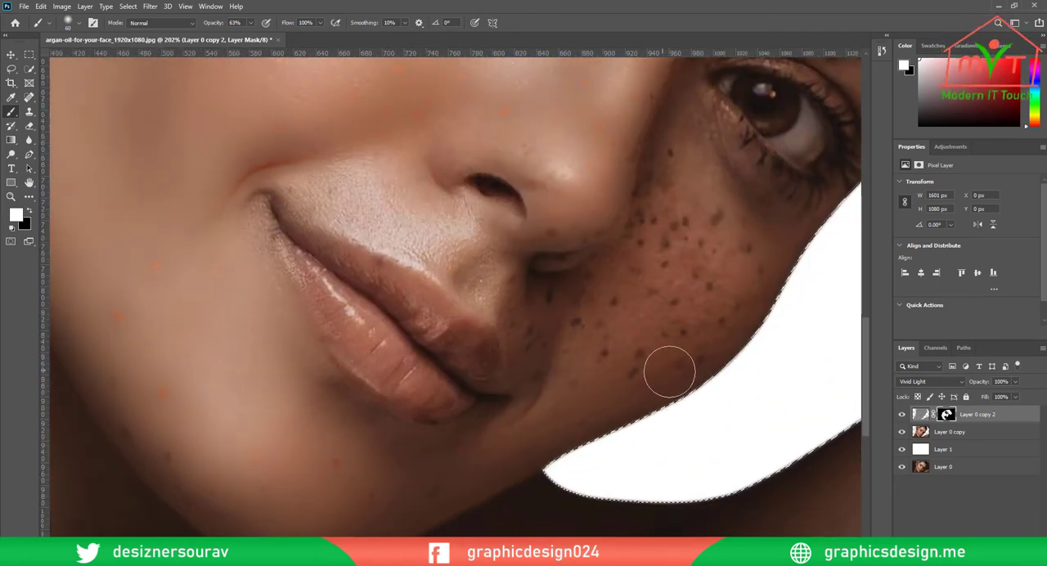
# Set the brush opacity to 100% and paint white on the mask over the freckled, shaded cheek
pyautogui.moveTo(214, 23); pyautogui.dragTo(294, 35)
pyautogui.moveTo(598, 373)
pyautogui.mouseDown()
pyautogui.moveTo(708, 389)
pyautogui.moveTo(754, 252)
pyautogui.moveTo(678, 157)
pyautogui.moveTo(748, 280)
pyautogui.moveTo(701, 239)
pyautogui.moveTo(754, 277)
pyautogui.moveTo(656, 181)
pyautogui.moveTo(659, 202)
pyautogui.moveTo(584, 301)
pyautogui.moveTo(557, 311)
pyautogui.moveTo(544, 354)
pyautogui.moveTo(522, 322)
pyautogui.moveTo(565, 402)
pyautogui.moveTo(633, 333)
pyautogui.mouseUp()
pyautogui.scroll(1, 652, 327)
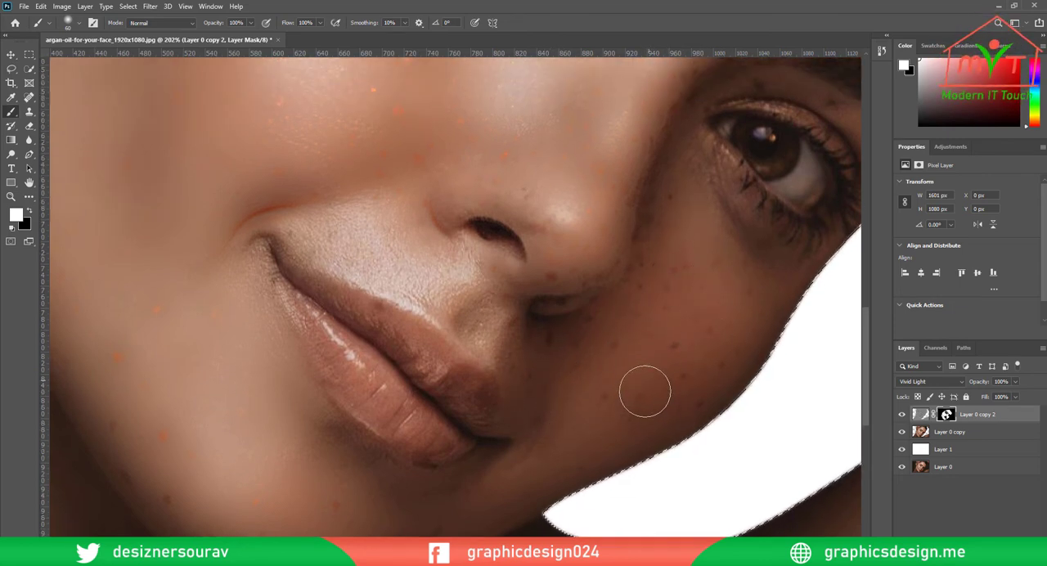
pyautogui.moveTo(509, 418); pyautogui.dragTo(504, 485)
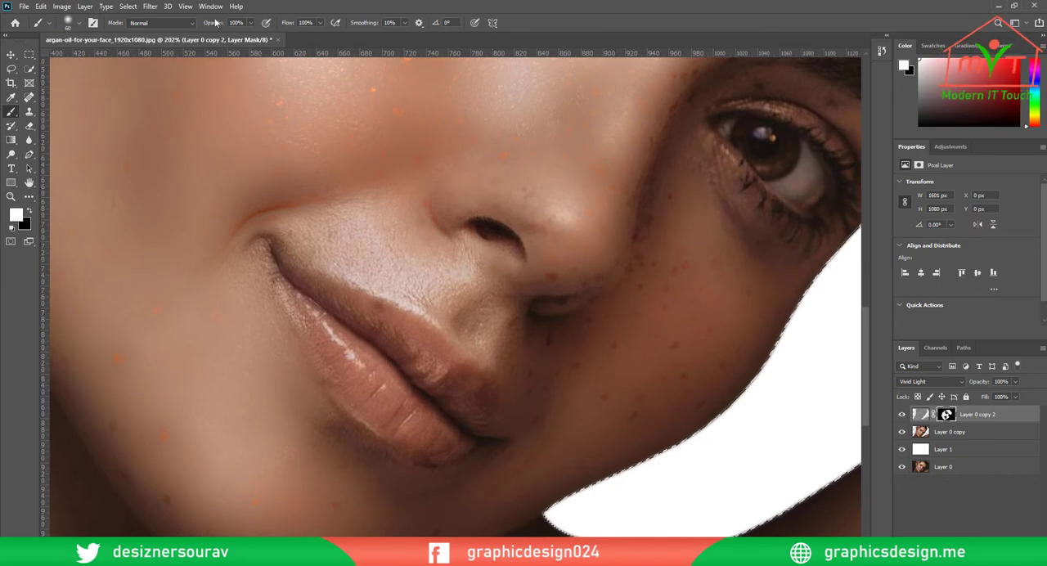
# Set the brush opacity to 51% and paint white on the mask between the nose and the upper lip
pyautogui.press('5')
pyautogui.press('1')
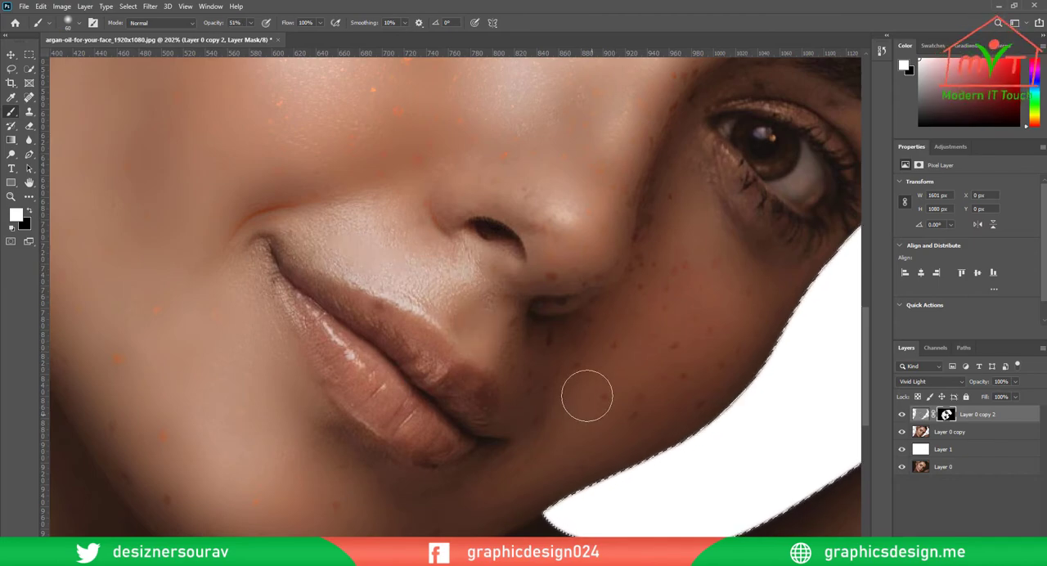
pyautogui.scroll(-5, 265, 245)
pyautogui.scroll(4, 212, 351)
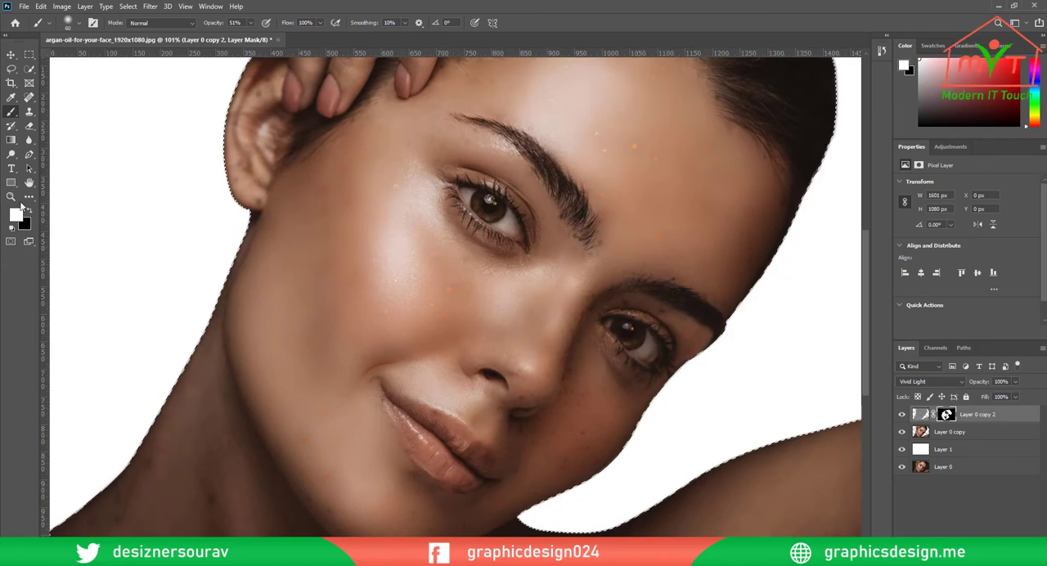
# Paint black on the mask at 51% opacity along the smile crease beside the mouth corner to bring back its detail
pyautogui.click(29, 210)
pyautogui.scroll(3, 390, 378)
pyautogui.moveTo(368, 350); pyautogui.dragTo(394, 357)
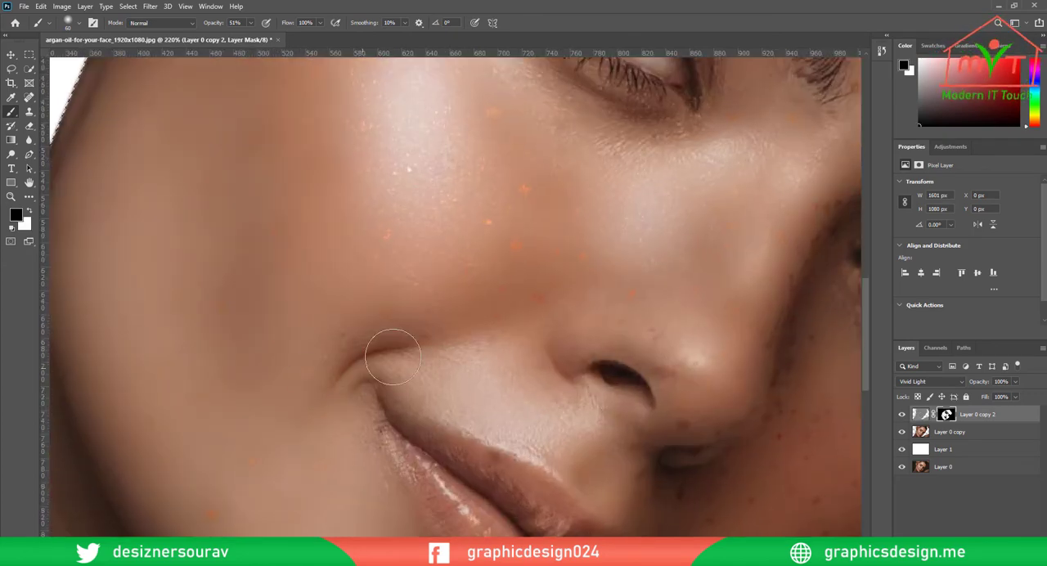
# Switch back to white at 100% brush opacity and paint the mask along the jawline and upper neck
pyautogui.click(30, 210)
pyautogui.press('0')
pyautogui.moveTo(477, 90); pyautogui.dragTo(458, 458)
pyautogui.scroll(-4, 477, 246)
pyautogui.moveTo(327, 393); pyautogui.dragTo(400, 252)
pyautogui.moveTo(348, 278); pyautogui.dragTo(413, 303)
pyautogui.moveTo(454, 399); pyautogui.dragTo(449, 314)
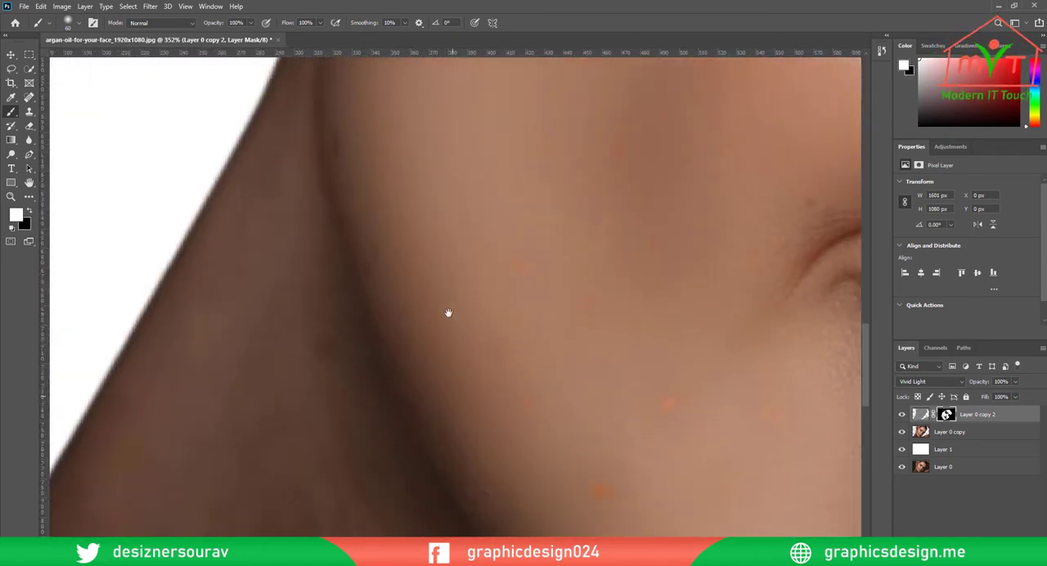
# Paint white on the layer mask over the lower neck and the dark skin under the chin
pyautogui.moveTo(418, 348); pyautogui.dragTo(303, 409)
pyautogui.moveTo(290, 438); pyautogui.dragTo(320, 509)
pyautogui.scroll(4, 320, 508)
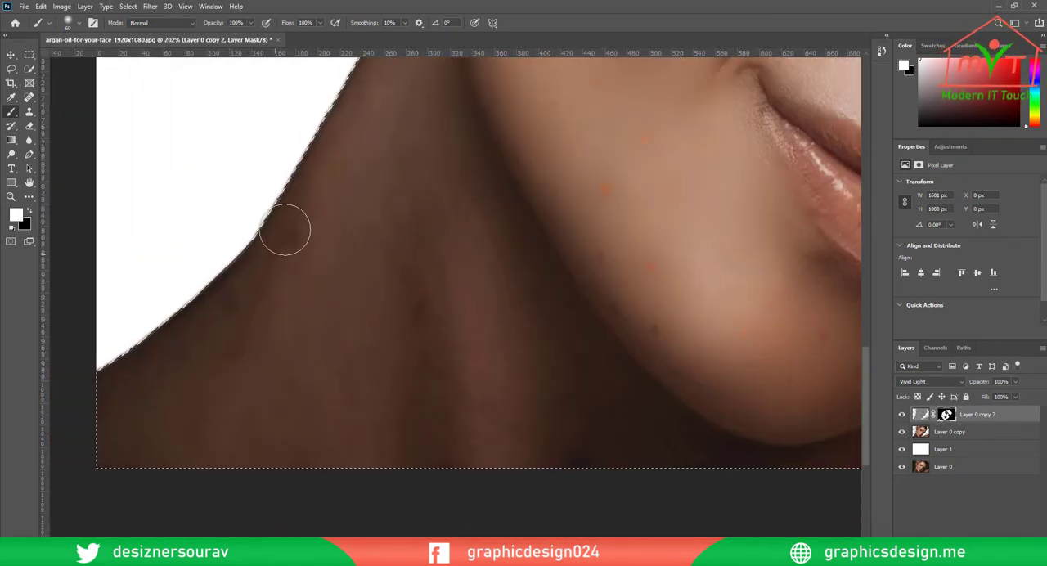
pyautogui.moveTo(344, 239); pyautogui.dragTo(213, 220)
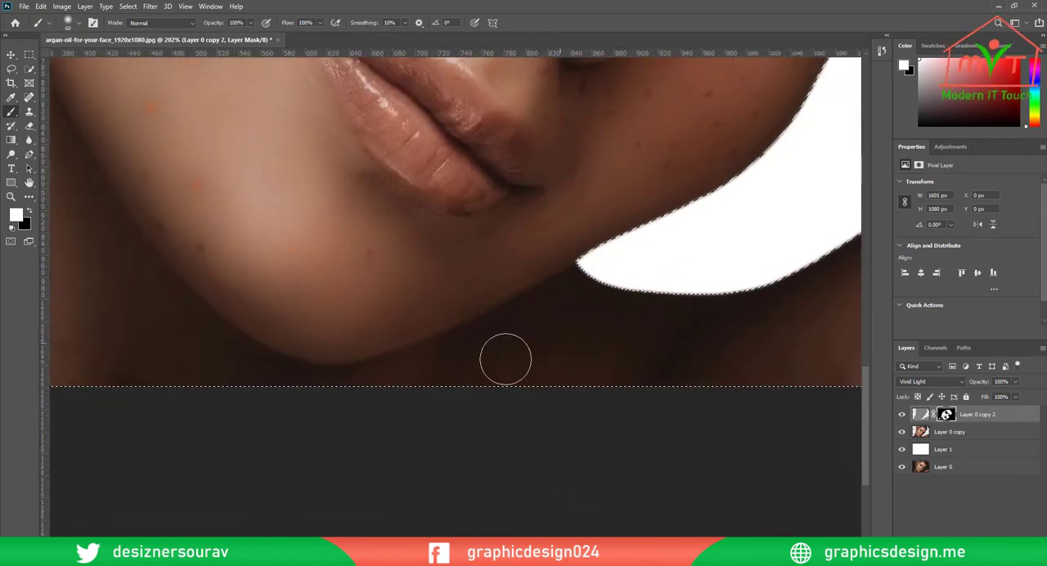
pyautogui.moveTo(515, 358); pyautogui.dragTo(170, 353)
pyautogui.moveTo(482, 378); pyautogui.dragTo(205, 523)
pyautogui.scroll(-4, 748, 350)
# Set the brush opacity to 48% and paint white with a smaller brush on the mask around the brightly lit eye and its eyebrow
pyautogui.moveTo(411, 188); pyautogui.dragTo(482, 332)
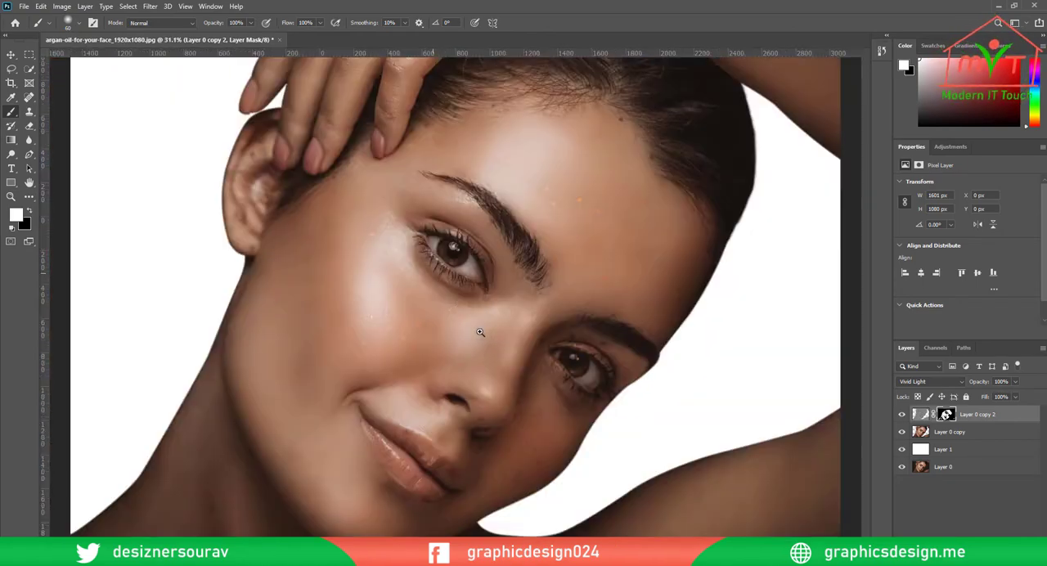
pyautogui.moveTo(578, 296); pyautogui.dragTo(568, 251)
pyautogui.moveTo(539, 106); pyautogui.dragTo(512, 238)
pyautogui.scroll(4, 512, 238)
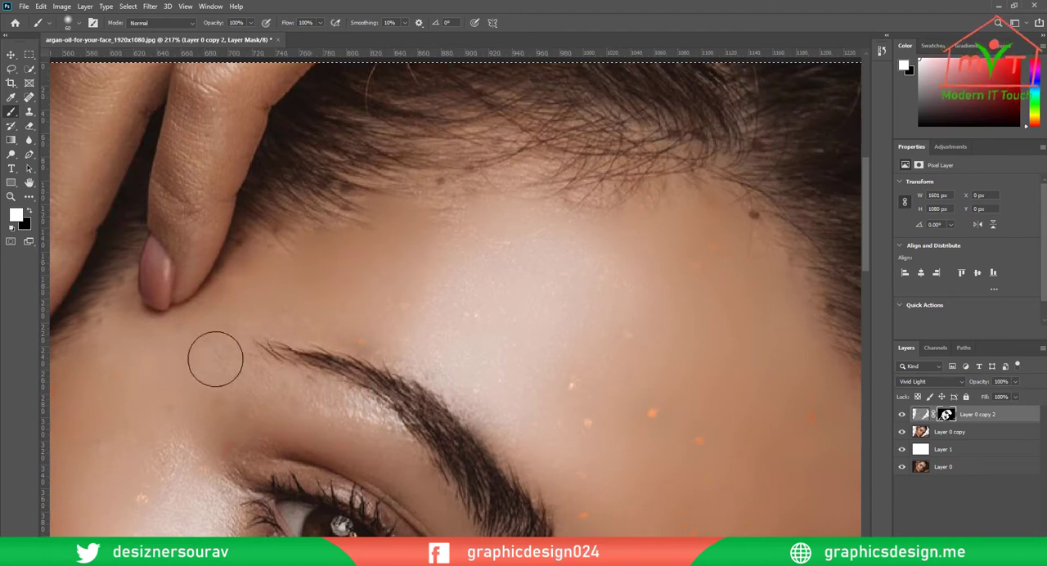
pyautogui.press('4')
pyautogui.press('8')
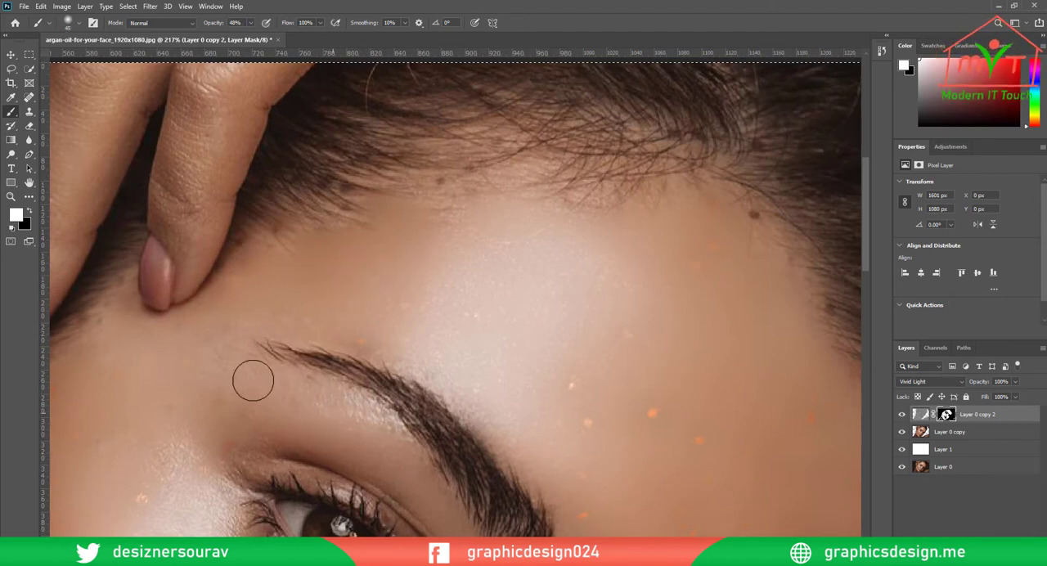
pyautogui.moveTo(536, 507)
pyautogui.mouseDown()
pyautogui.moveTo(529, 306)
pyautogui.moveTo(465, 232)
pyautogui.mouseUp()
pyautogui.moveTo(399, 321); pyautogui.dragTo(430, 243)
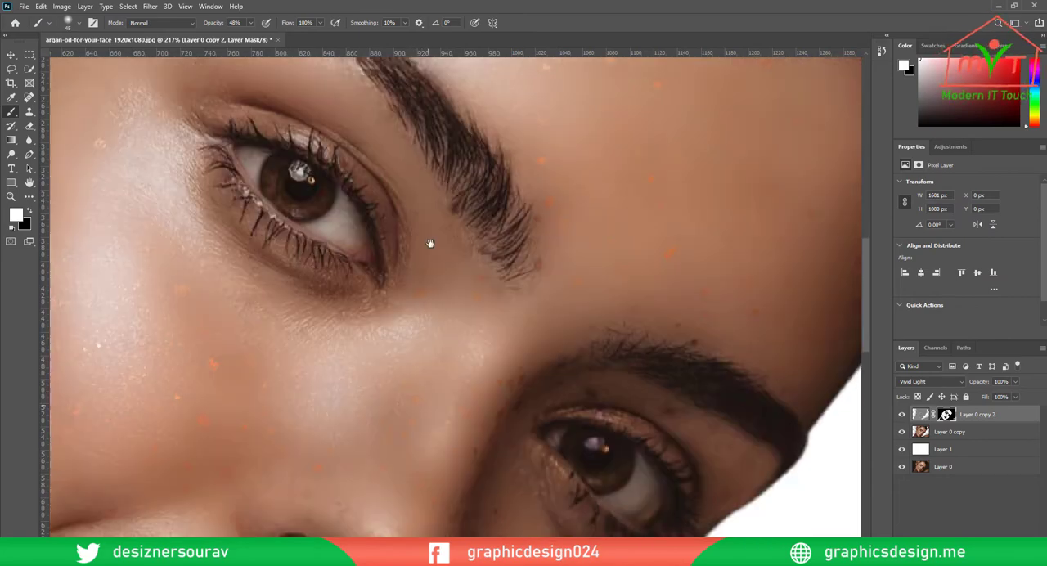
# Paint white on the mask around the shaded eye's upper lid with a 20 px brush, and clear the selection
pyautogui.moveTo(719, 433); pyautogui.dragTo(481, 294)
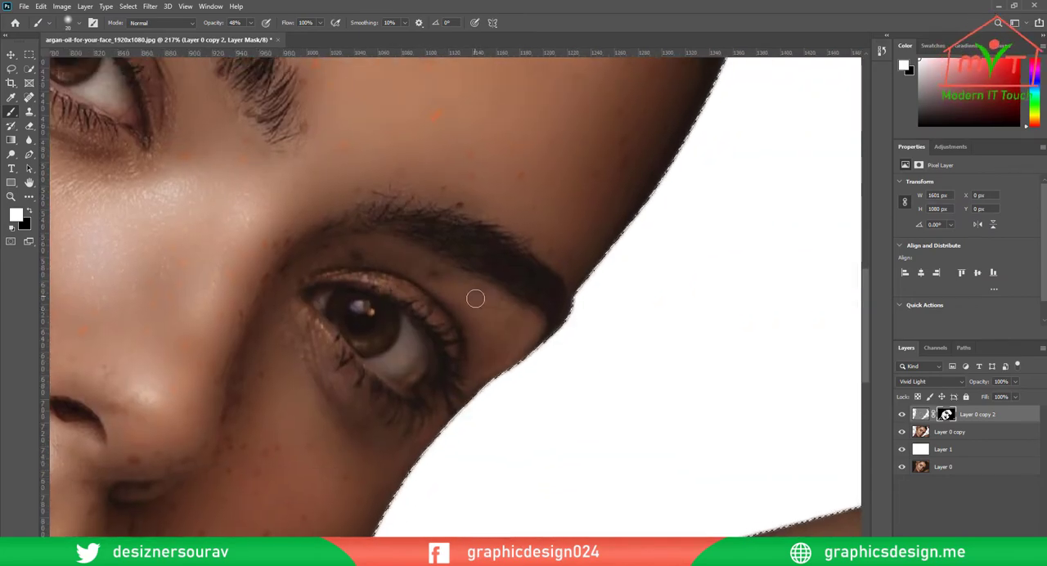
pyautogui.moveTo(556, 305); pyautogui.dragTo(447, 302)
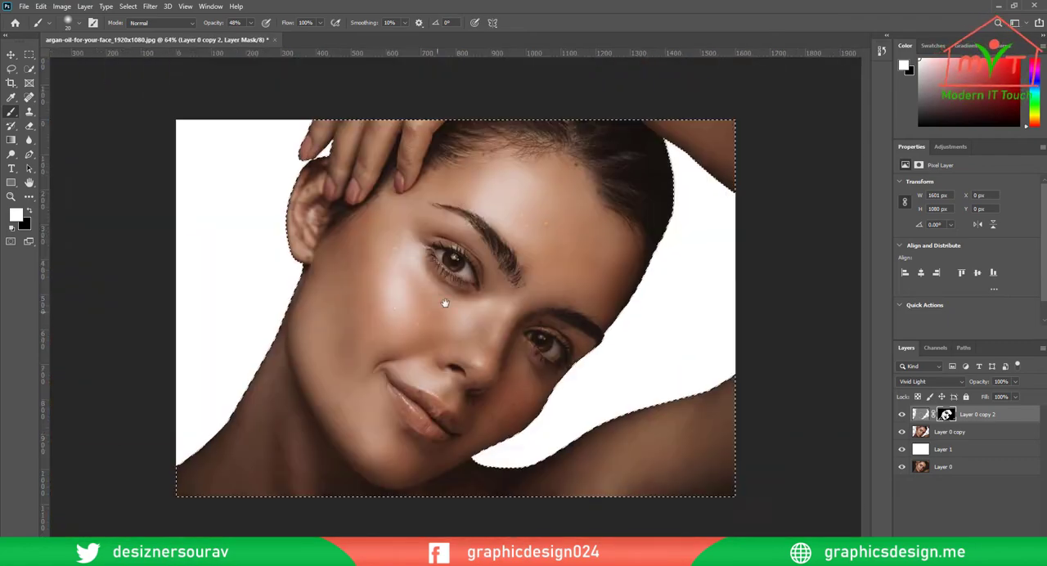
pyautogui.moveTo(413, 360); pyautogui.dragTo(439, 379)
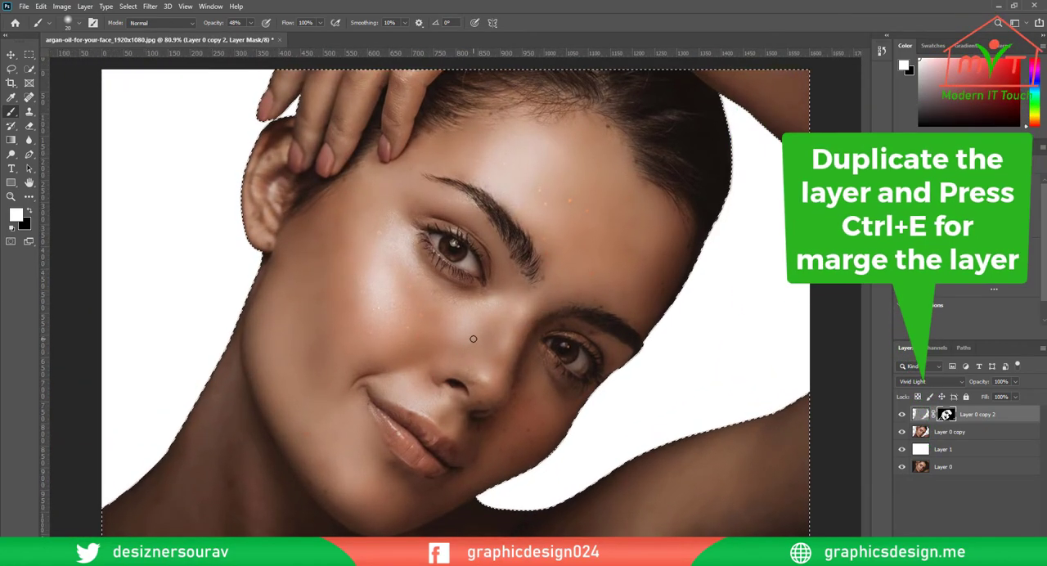
pyautogui.hotkey('ctrl', 'd')
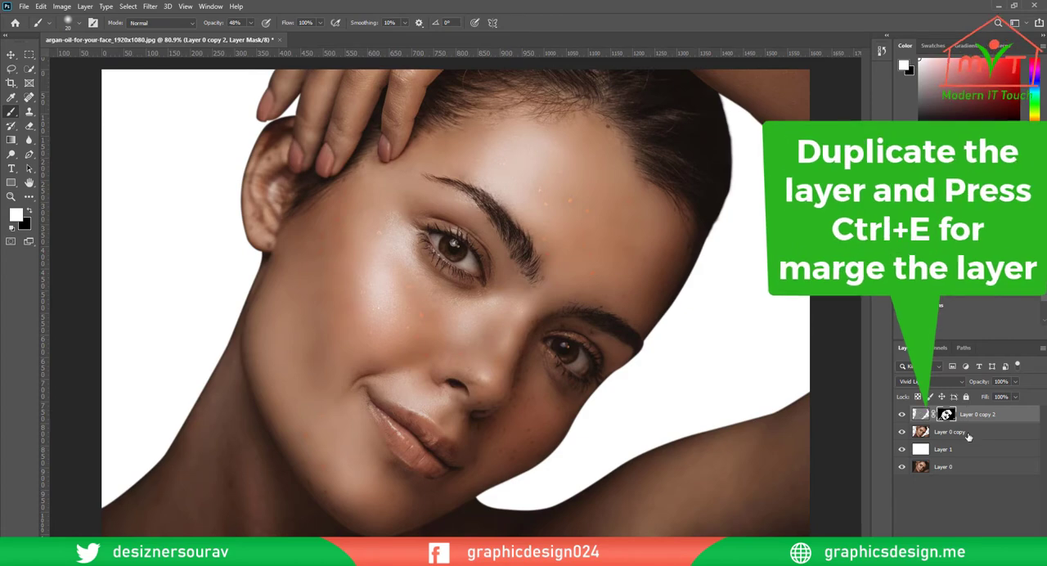
# Duplicate Layer 0 copy and Layer 0 copy 2 together and merge the duplicates into one layer
pyautogui.keyDown('ctrl'); pyautogui.click(970, 434); pyautogui.keyUp('ctrl')
pyautogui.moveTo(986, 437); pyautogui.dragTo(1018, 525)
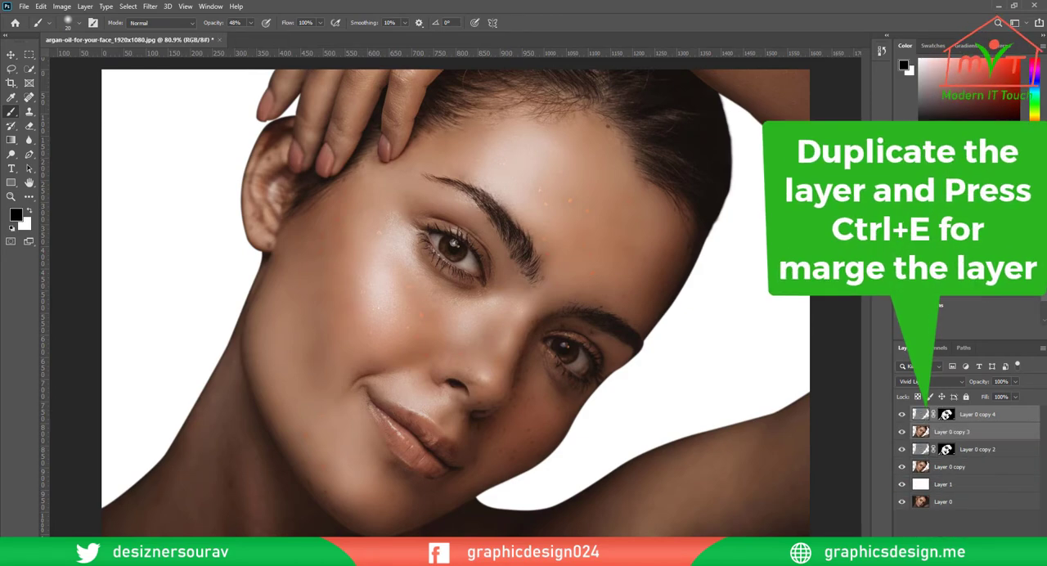
pyautogui.hotkey('ctrl', 'e')
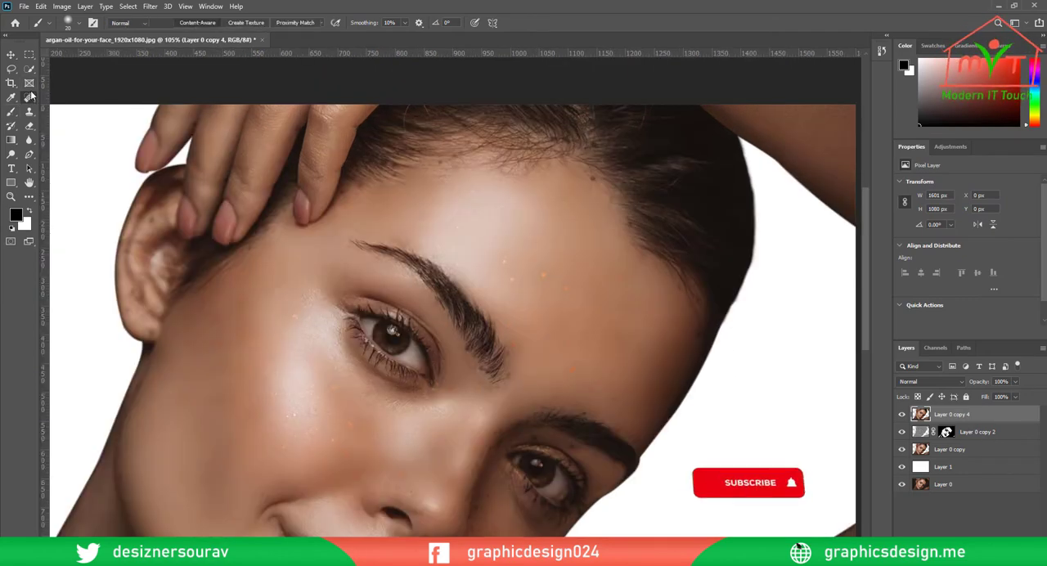
# Choose the Spot Healing Brush, reduce its size to 25 px, and heal an orange spot in the middle of the forehead
pyautogui.rightClick(29, 97)
pyautogui.click(74, 95)
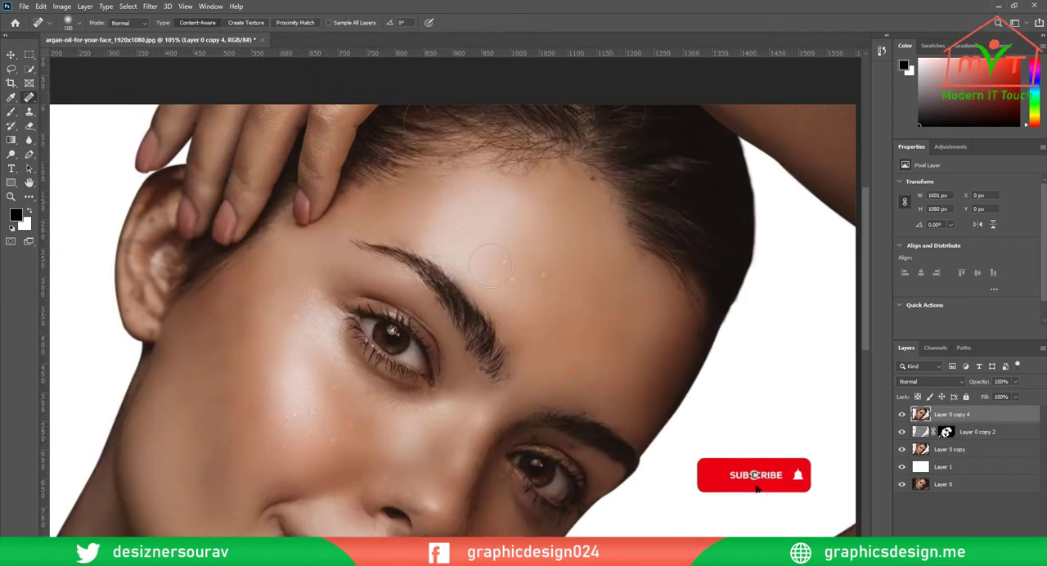
pyautogui.scroll(3, 578, 331)
pyautogui.press('[')
pyautogui.press('[')
pyautogui.press('[')
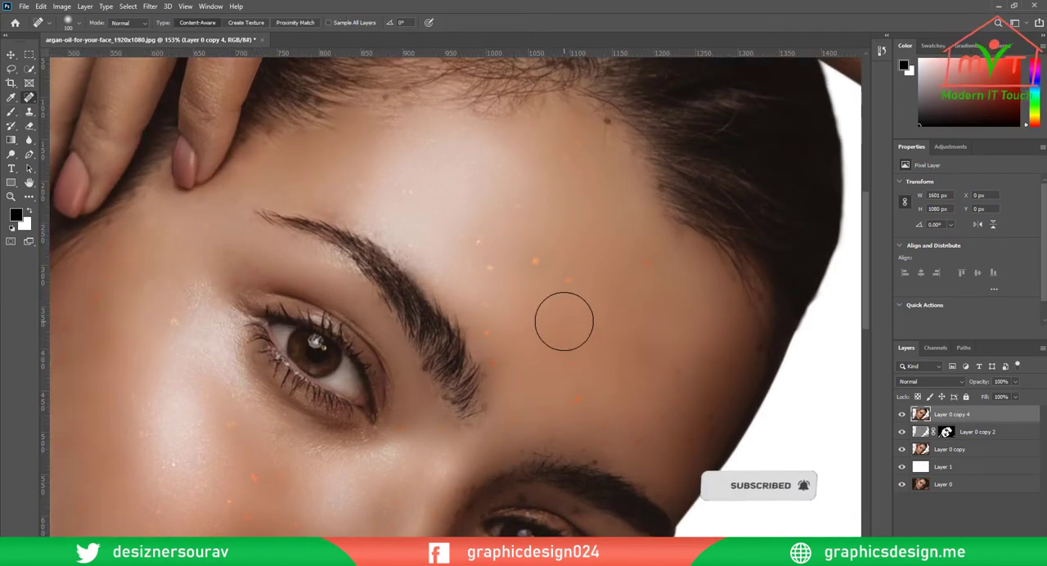
pyautogui.press('[')
pyautogui.press('[')
pyautogui.press('[')
pyautogui.press('[')
pyautogui.press('[')
pyautogui.press('[')
pyautogui.press('[')
pyautogui.moveTo(567, 279); pyautogui.dragTo(567, 286)
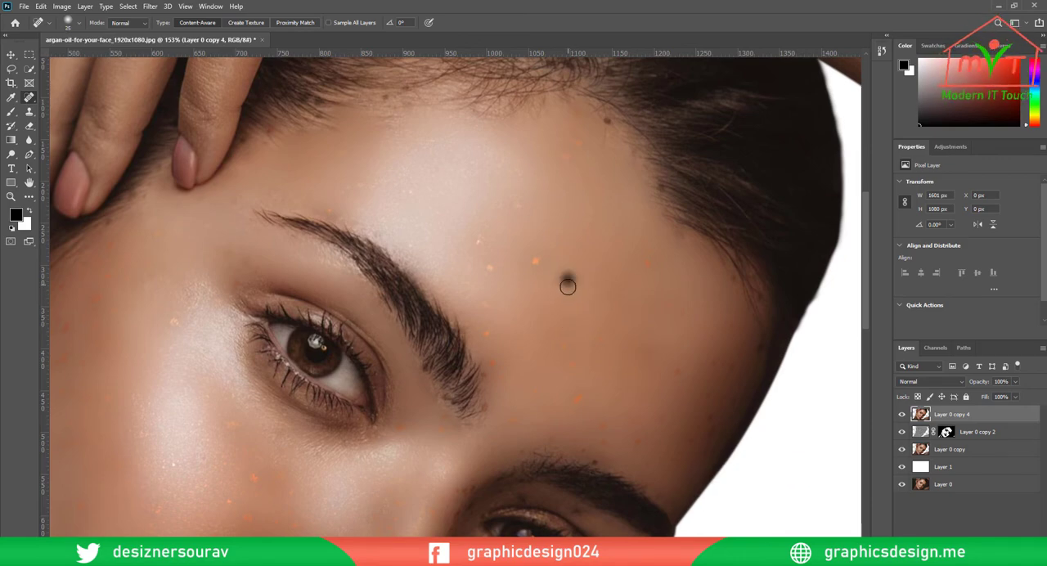
# Heal the orange spots on the forehead beside the brightly lit eyebrow
pyautogui.scroll(6, 572, 262)
pyautogui.click(563, 375)
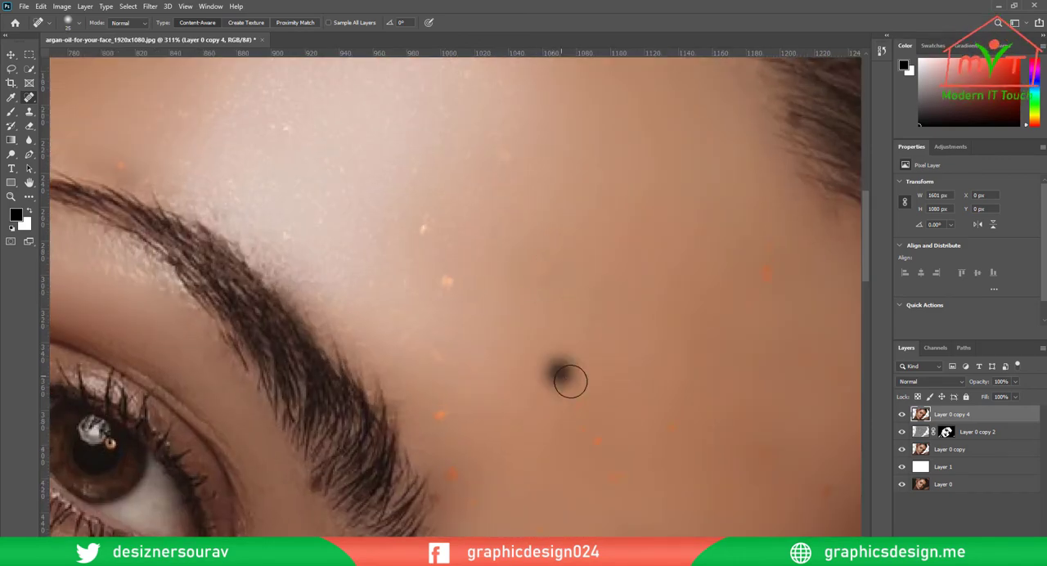
pyautogui.click(440, 415)
pyautogui.click(455, 476)
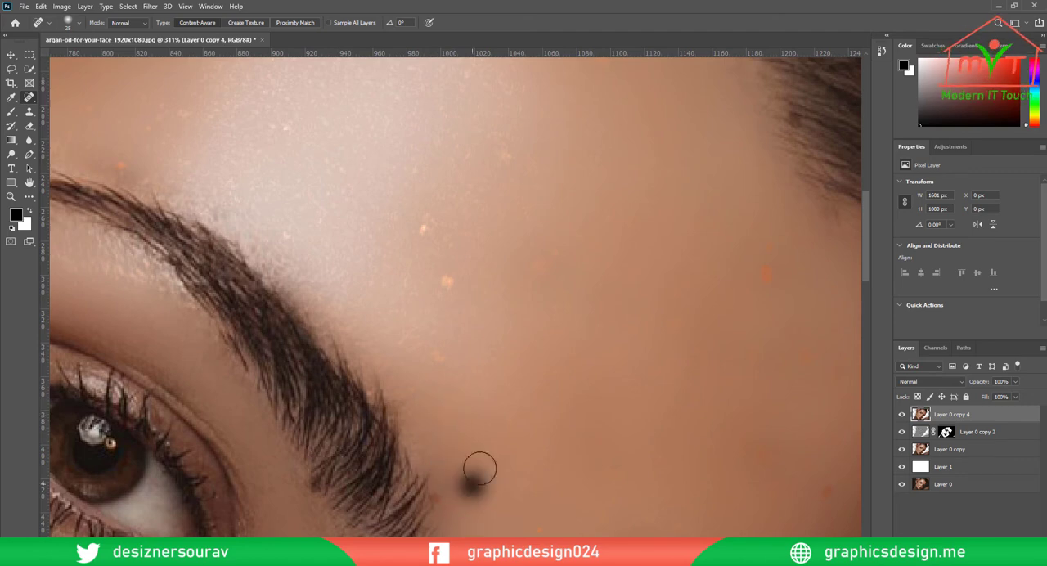
pyautogui.click(440, 411)
pyautogui.click(447, 281)
# Heal the spots on the shaded side of the forehead near the hairline
pyautogui.moveTo(687, 248)
pyautogui.mouseDown()
pyautogui.moveTo(392, 276)
pyautogui.moveTo(385, 268)
pyautogui.mouseUp()
pyautogui.moveTo(463, 269); pyautogui.dragTo(463, 302)
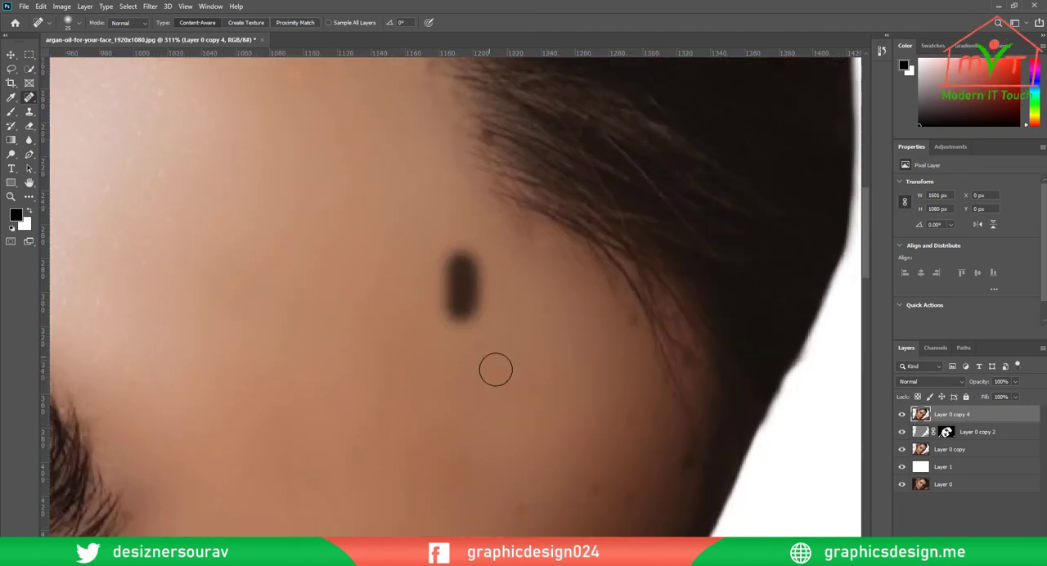
pyautogui.click(512, 384)
pyautogui.click(529, 358)
pyautogui.moveTo(515, 431); pyautogui.dragTo(538, 234)
pyautogui.click(467, 264)
pyautogui.click(605, 297)
# Duplicate the merged layer Layer 0 copy 4 and heal the dark spots near the temple on the new copy
pyautogui.hotkey('ctrl', 'j')
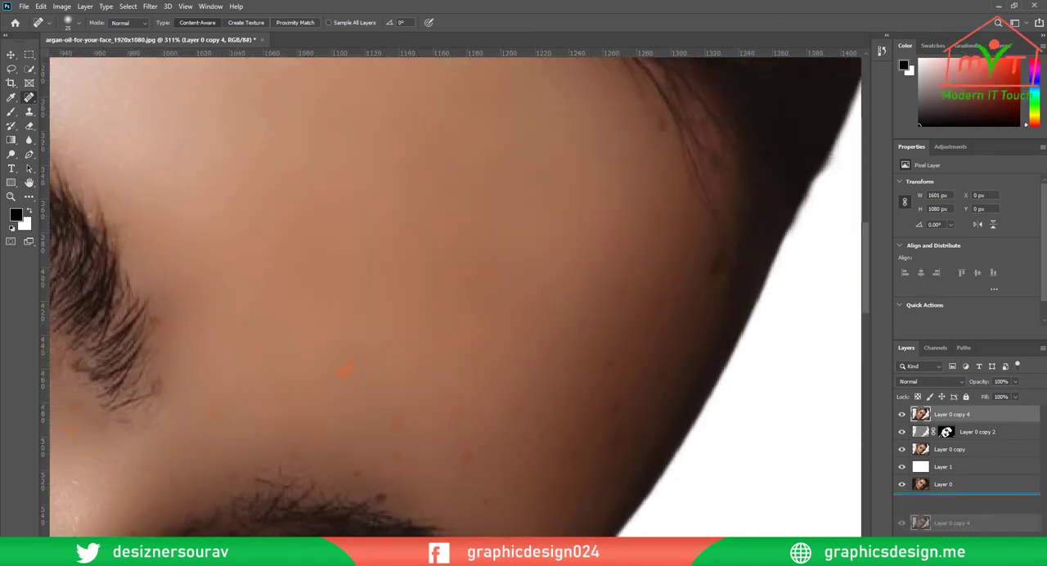
pyautogui.click(617, 400)
pyautogui.click(661, 218)
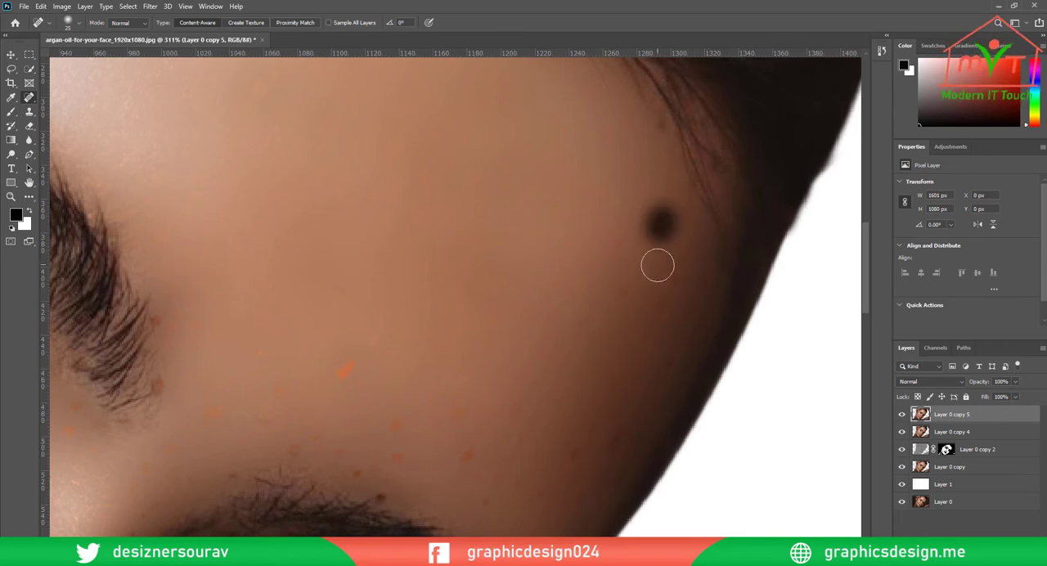
# Heal the orange and dark spots on the lower forehead just above the shaded eyebrow
pyautogui.click(344, 372)
pyautogui.click(393, 422)
pyautogui.click(467, 458)
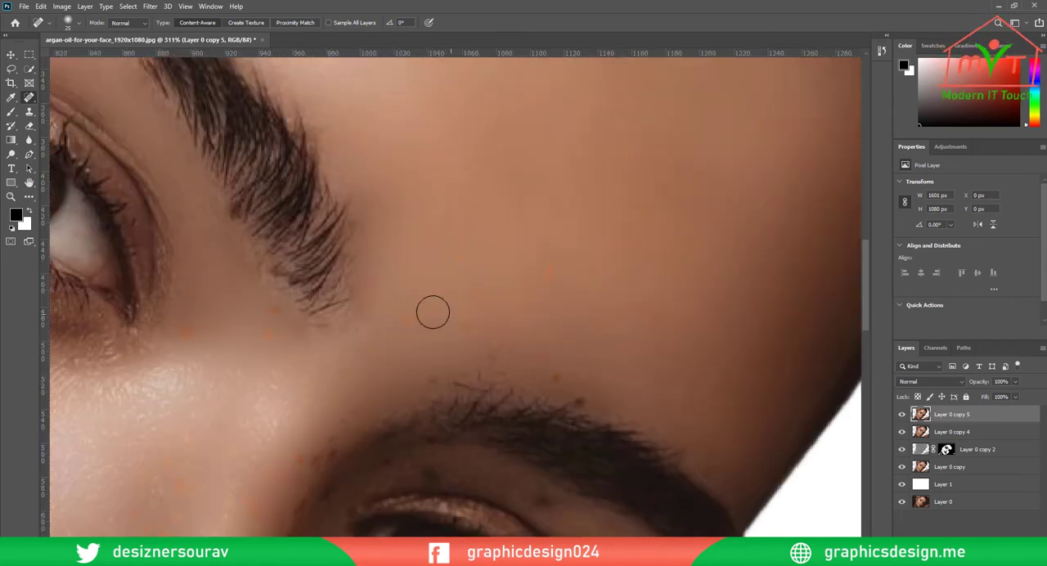
pyautogui.click(462, 292)
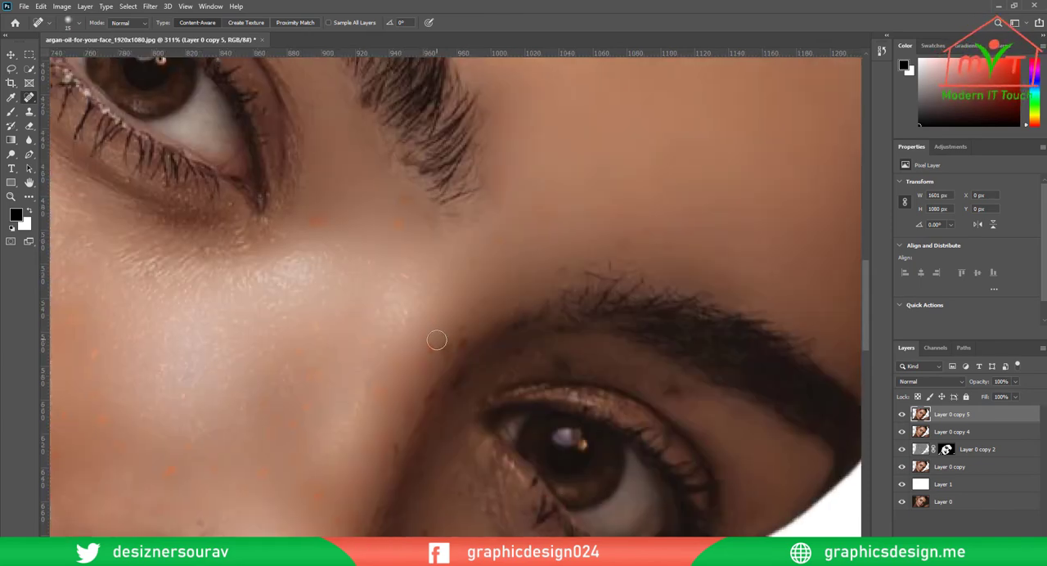
# Heal the faint spots between the eyebrows and just above the shaded eyebrow
pyautogui.click(479, 300)
pyautogui.click(618, 243)
pyautogui.click(597, 209)
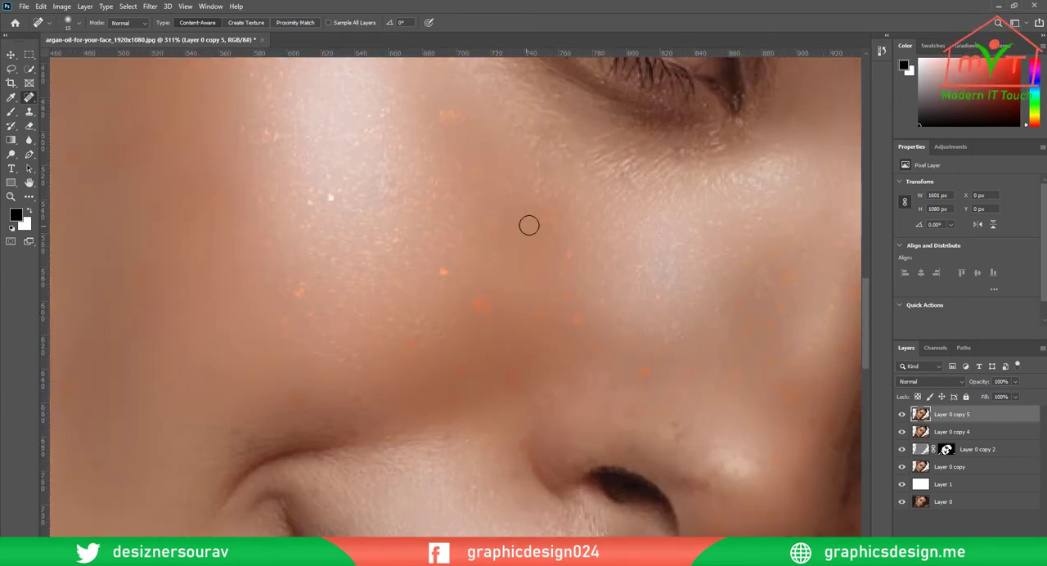
# Heal the orange and bright spots on the lit cheek, from beside the nose out toward the cheekbone
pyautogui.click(498, 234)
pyautogui.click(479, 299)
pyautogui.click(280, 332)
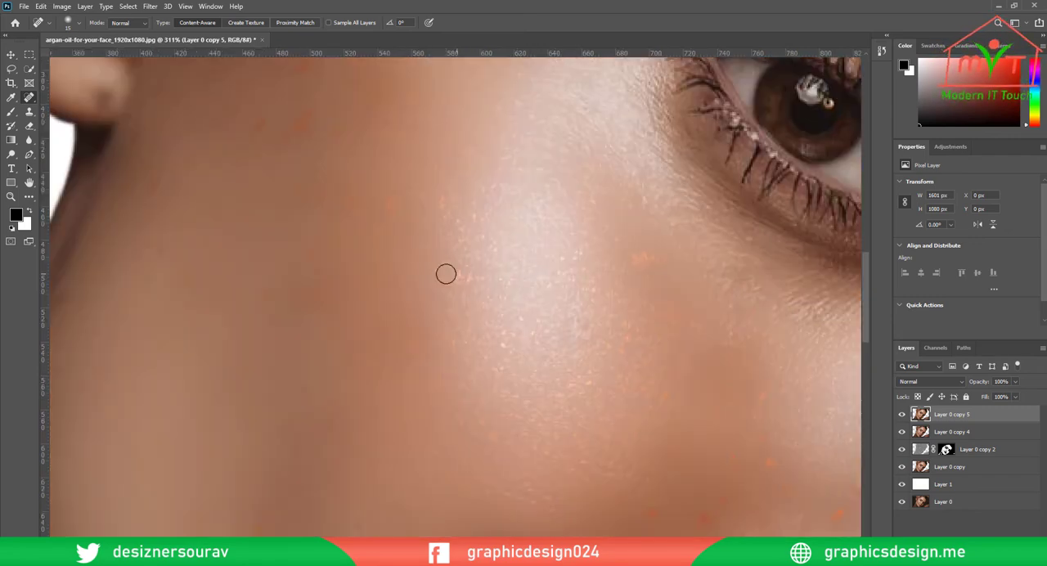
pyautogui.click(463, 278)
pyautogui.click(390, 205)
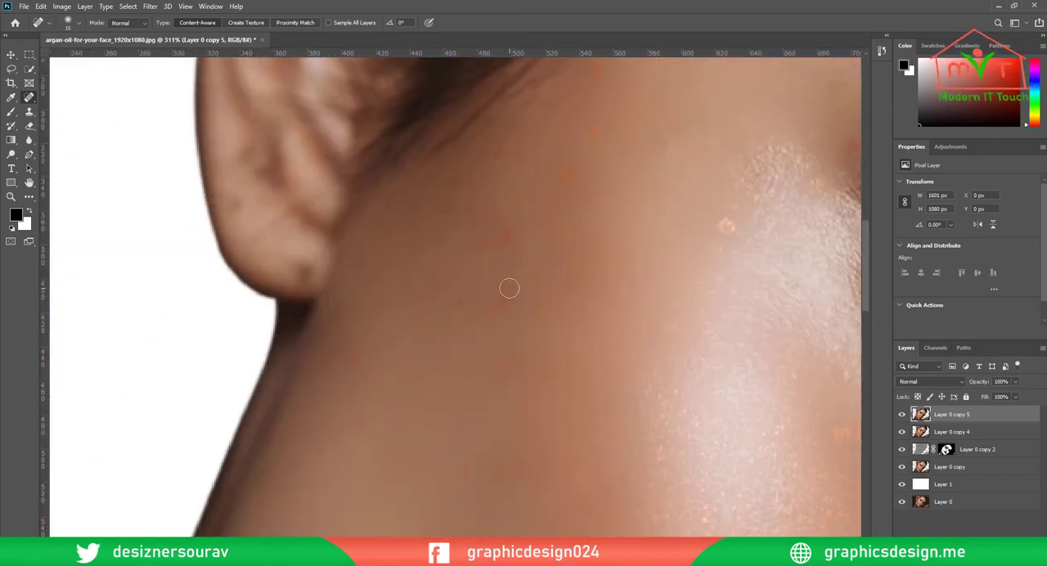
pyautogui.click(497, 301)
# Heal the uneven patches on the outer cheek beside and below the earlobe
pyautogui.click(500, 237)
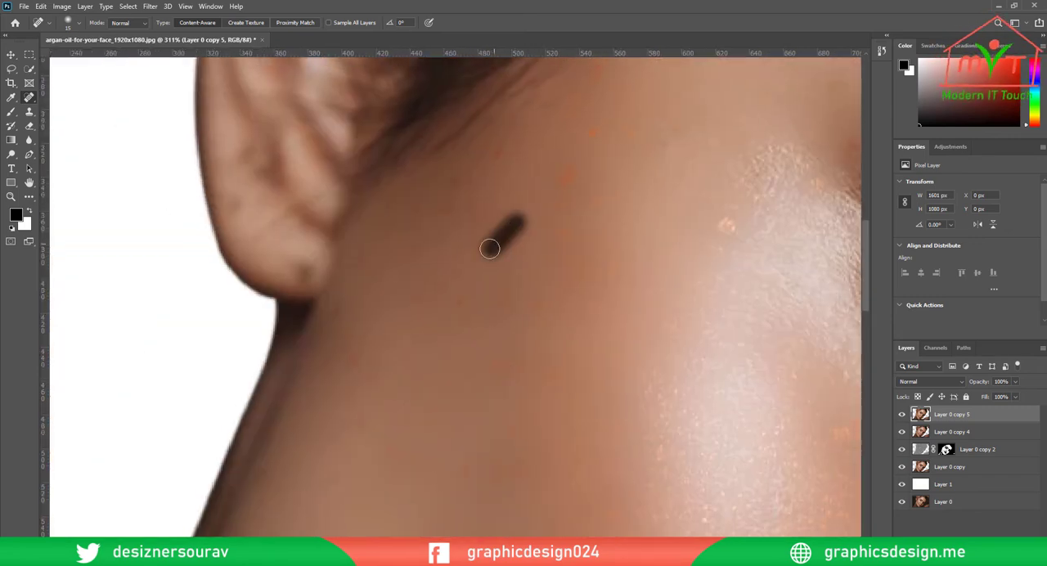
pyautogui.click(365, 423)
pyautogui.click(463, 479)
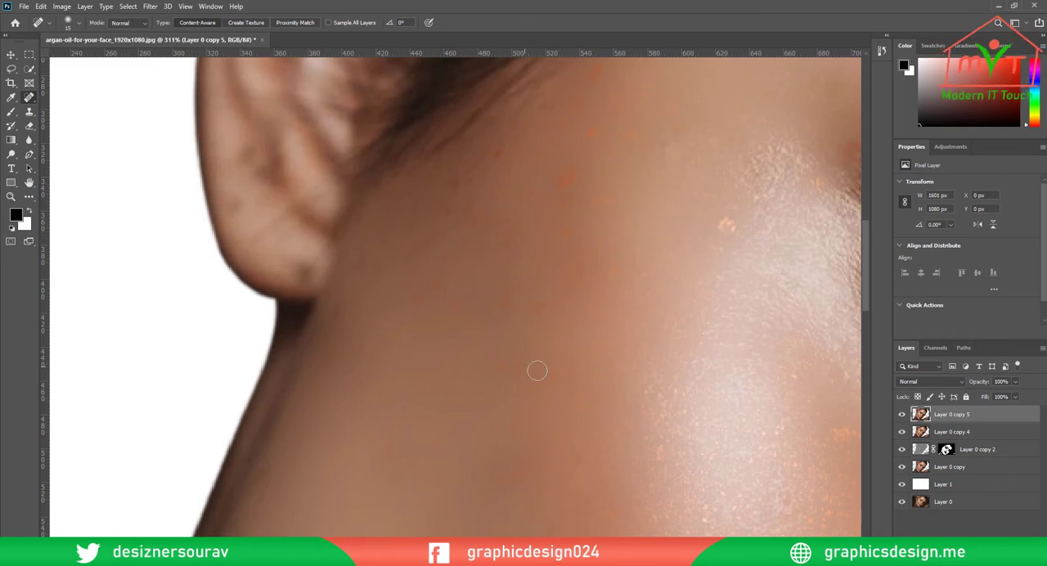
pyautogui.click(576, 455)
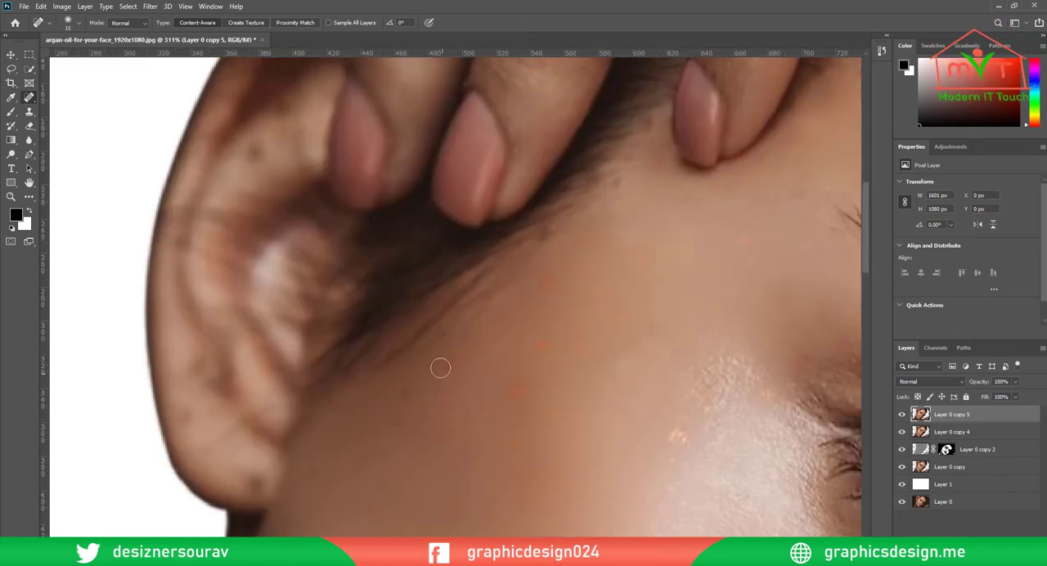
pyautogui.click(420, 415)
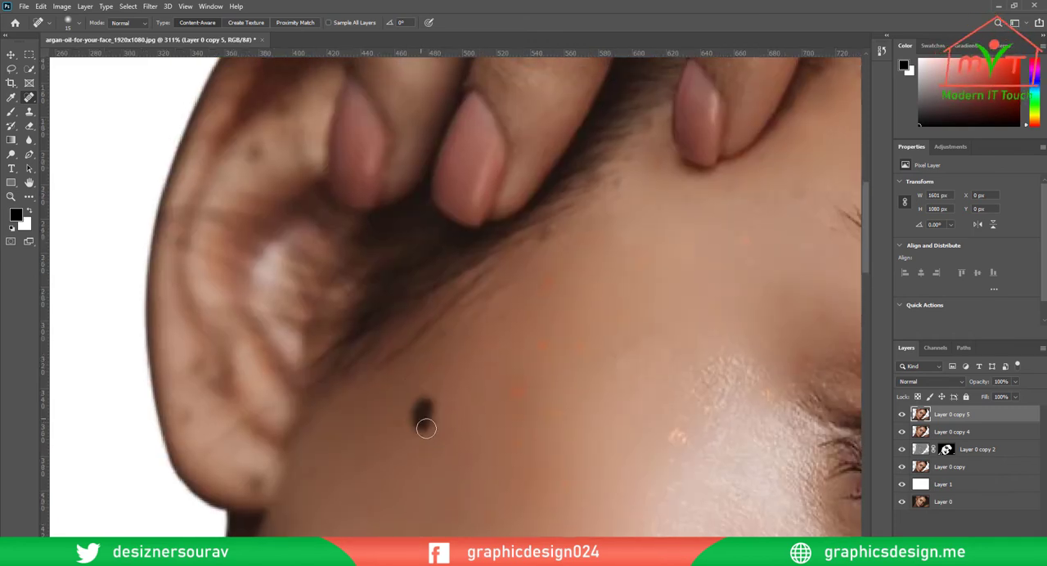
# Heal the orange spots on the temple between the ear-side hairline and the outer corner of the lit eye
pyautogui.click(360, 460)
pyautogui.click(503, 382)
pyautogui.click(537, 478)
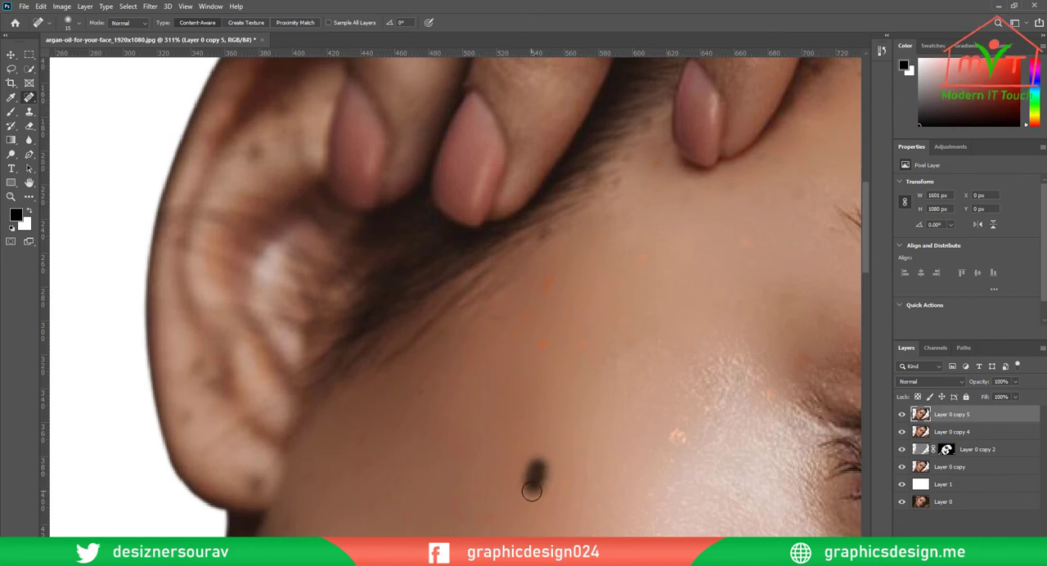
pyautogui.click(675, 437)
pyautogui.click(582, 349)
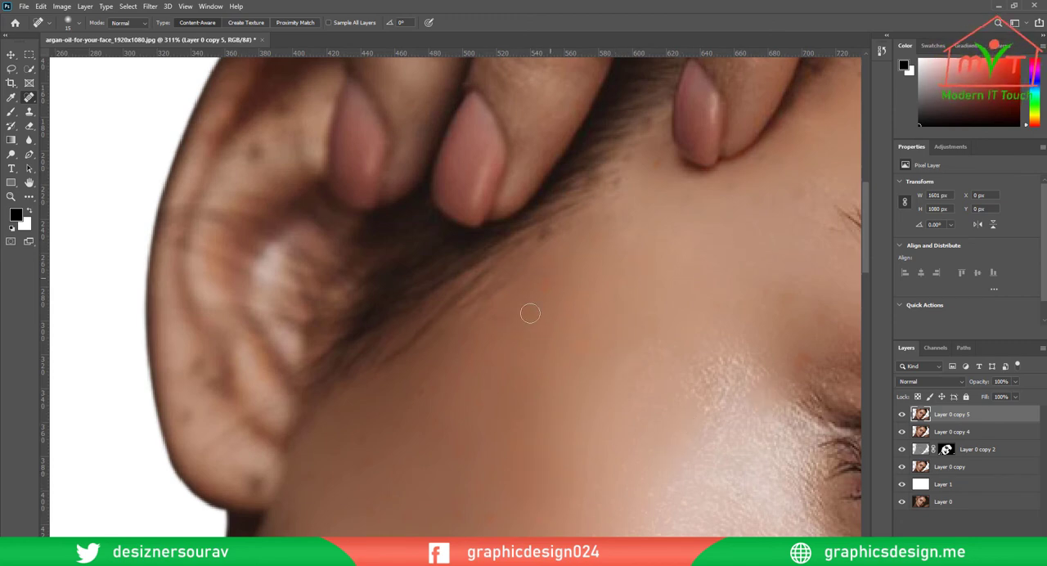
pyautogui.click(584, 339)
pyautogui.click(524, 440)
pyautogui.click(519, 336)
pyautogui.click(503, 390)
# Heal the remaining marks on the cheek from the earlobe down to the jawline edge
pyautogui.moveTo(469, 460); pyautogui.dragTo(542, 241)
pyautogui.moveTo(557, 301)
pyautogui.mouseDown()
pyautogui.moveTo(568, 301)
pyautogui.moveTo(531, 276)
pyautogui.mouseUp()
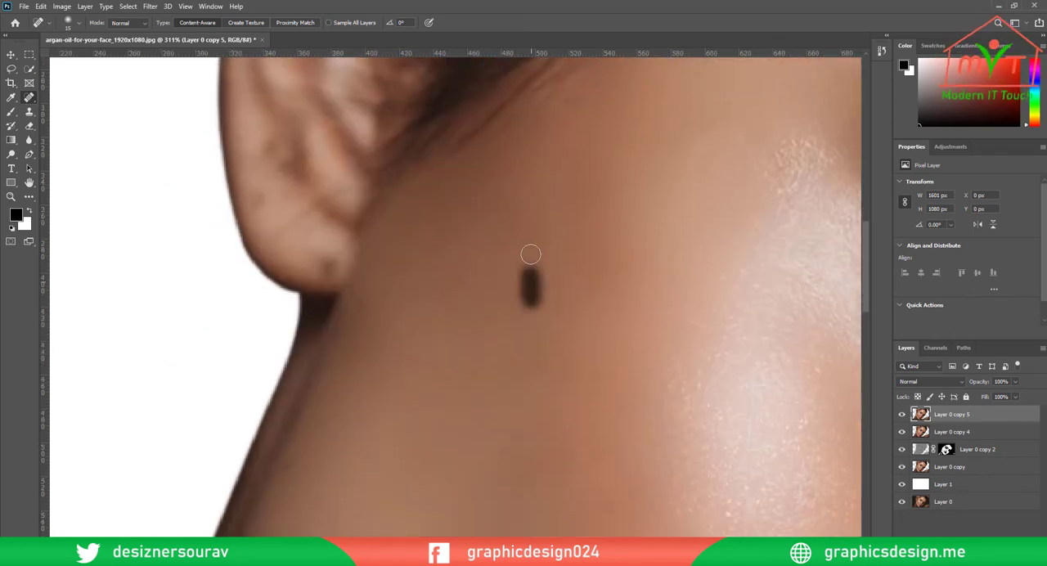
pyautogui.click(441, 292)
pyautogui.click(440, 238)
pyautogui.scroll(-6, 419, 350)
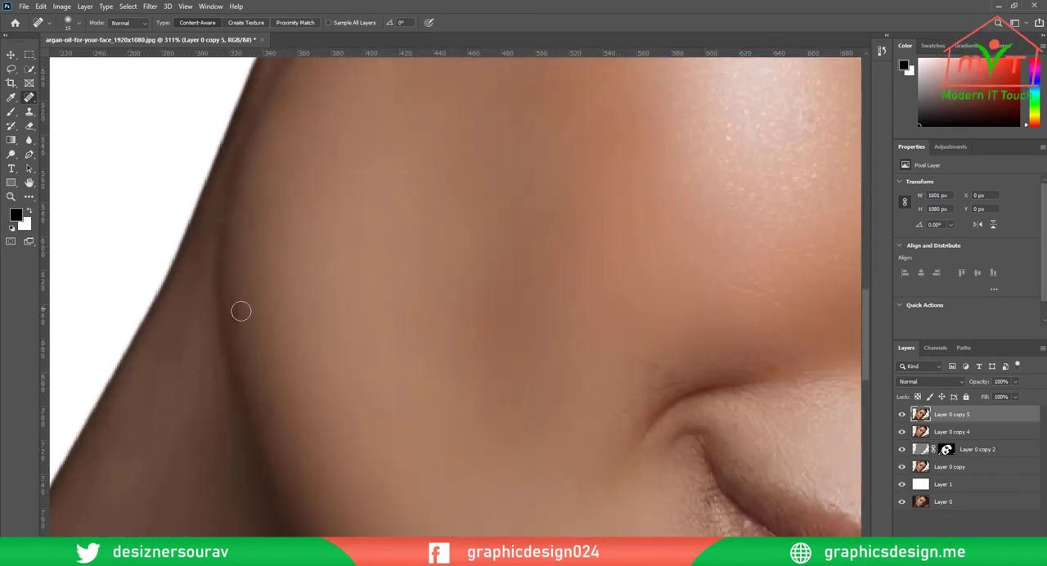
pyautogui.click(241, 313)
pyautogui.click(396, 423)
# Heal the orange spots on the lower cheek between the jawline and the corner of the mouth
pyautogui.scroll(-4, 488, 327)
pyautogui.hscroll(3, 488, 275)
pyautogui.click(235, 252)
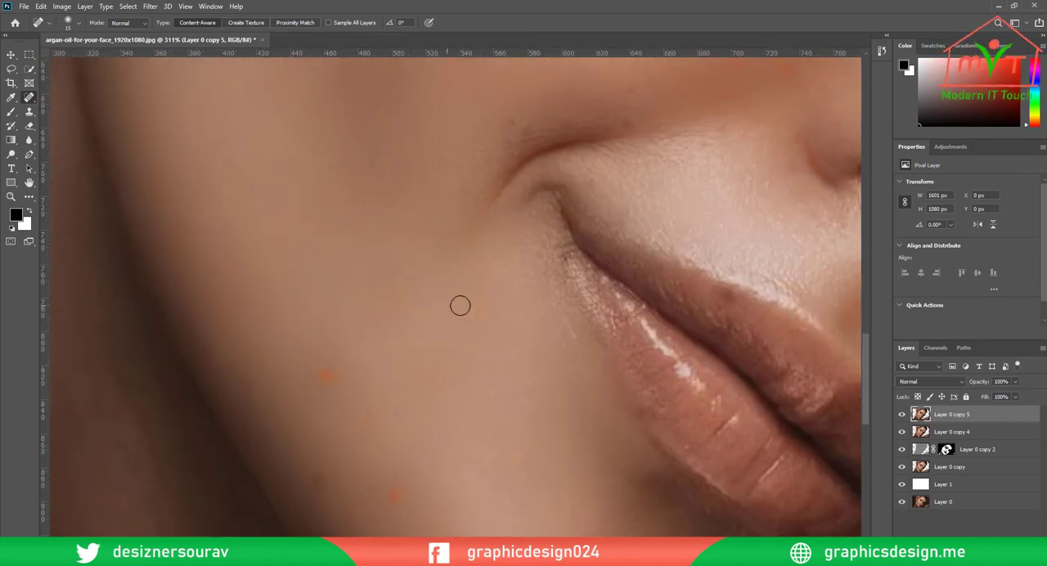
pyautogui.click(484, 296)
pyautogui.click(385, 484)
# Heal the reddish and dark spots on the chin below the lower lip
pyautogui.scroll(-4, 367, 339)
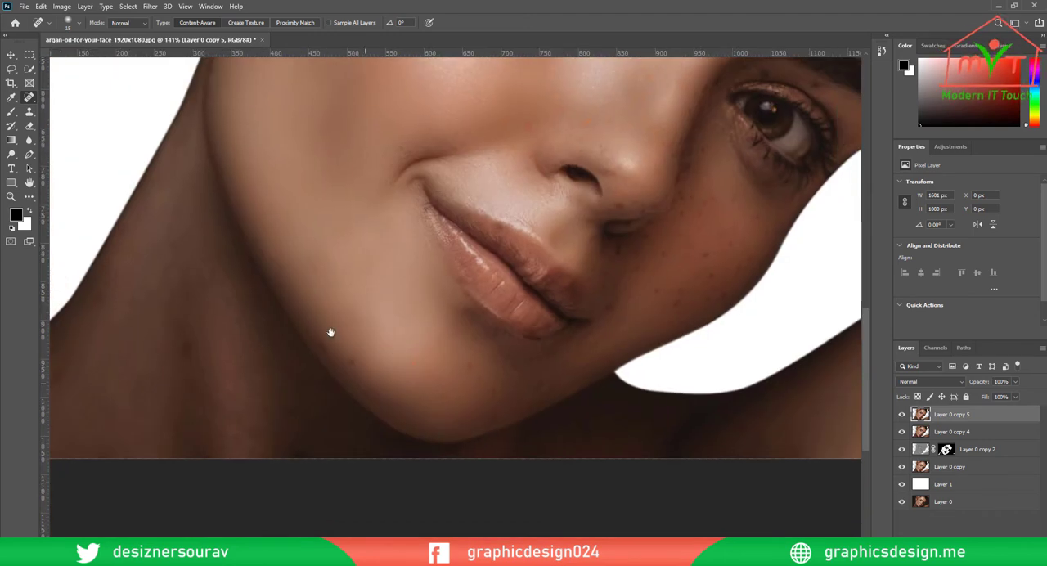
pyautogui.scroll(4, 329, 332)
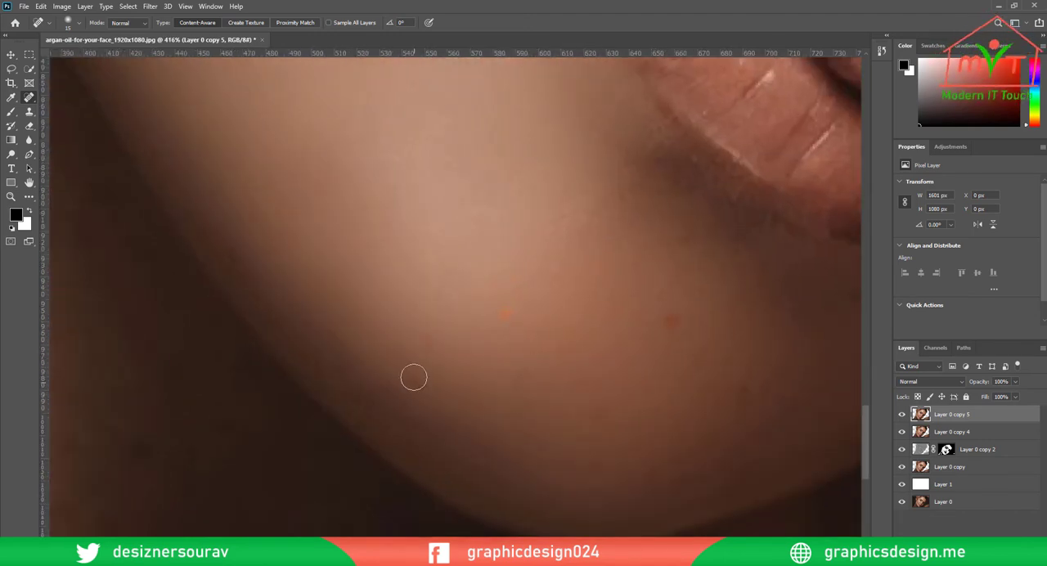
pyautogui.click(505, 314)
pyautogui.click(664, 319)
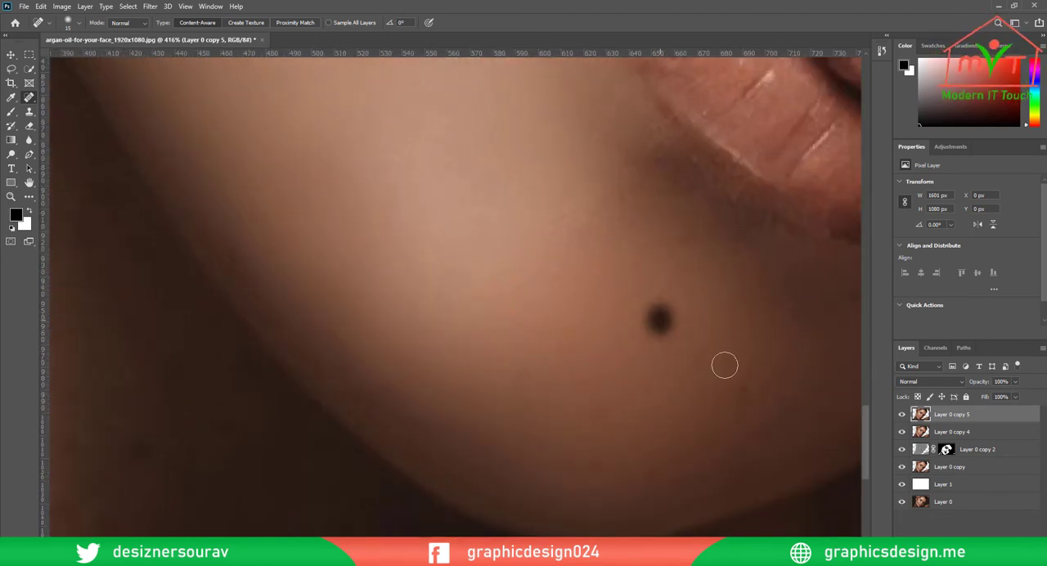
pyautogui.moveTo(514, 358); pyautogui.dragTo(543, 384)
pyautogui.click(574, 413)
# Heal the freckles on the shaded lower cheek beside the far corner of the mouth
pyautogui.moveTo(731, 479); pyautogui.dragTo(406, 446)
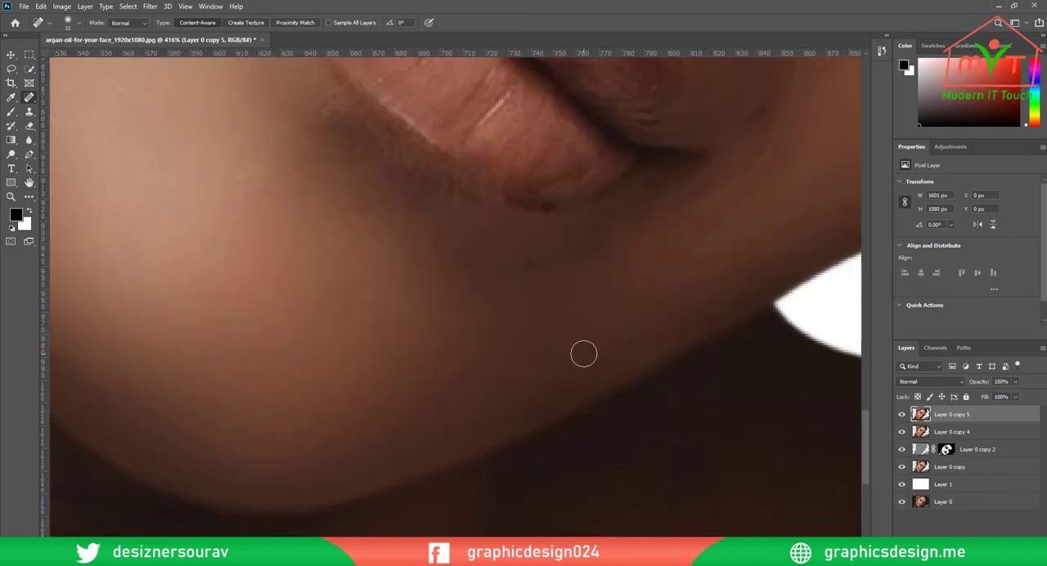
pyautogui.moveTo(593, 252); pyautogui.dragTo(220, 382)
pyautogui.moveTo(596, 186); pyautogui.dragTo(603, 210)
pyautogui.moveTo(458, 125); pyautogui.dragTo(481, 139)
pyautogui.moveTo(469, 172); pyautogui.dragTo(440, 417)
pyautogui.moveTo(308, 382); pyautogui.dragTo(299, 398)
pyautogui.moveTo(374, 419); pyautogui.dragTo(364, 430)
pyautogui.click(361, 485)
pyautogui.moveTo(383, 332)
pyautogui.mouseDown()
pyautogui.moveTo(356, 429)
pyautogui.moveTo(357, 405)
pyautogui.mouseUp()
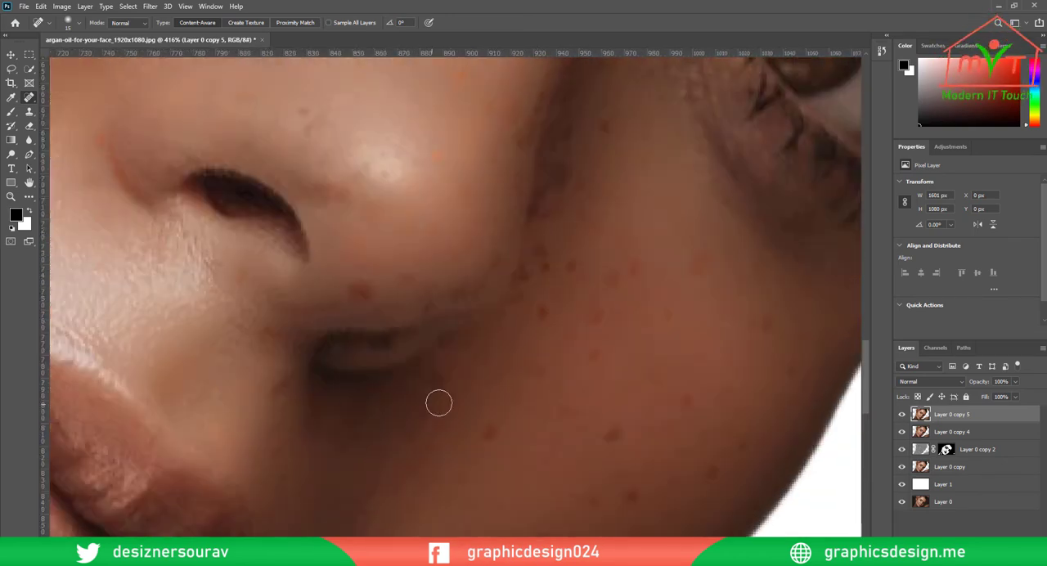
# Heal the red spot on the underside of the nose and the orange spot on the nose tip
pyautogui.moveTo(366, 291); pyautogui.dragTo(373, 283)
pyautogui.click(353, 290)
pyautogui.moveTo(449, 162); pyautogui.dragTo(414, 332)
pyautogui.moveTo(431, 360); pyautogui.dragTo(436, 352)
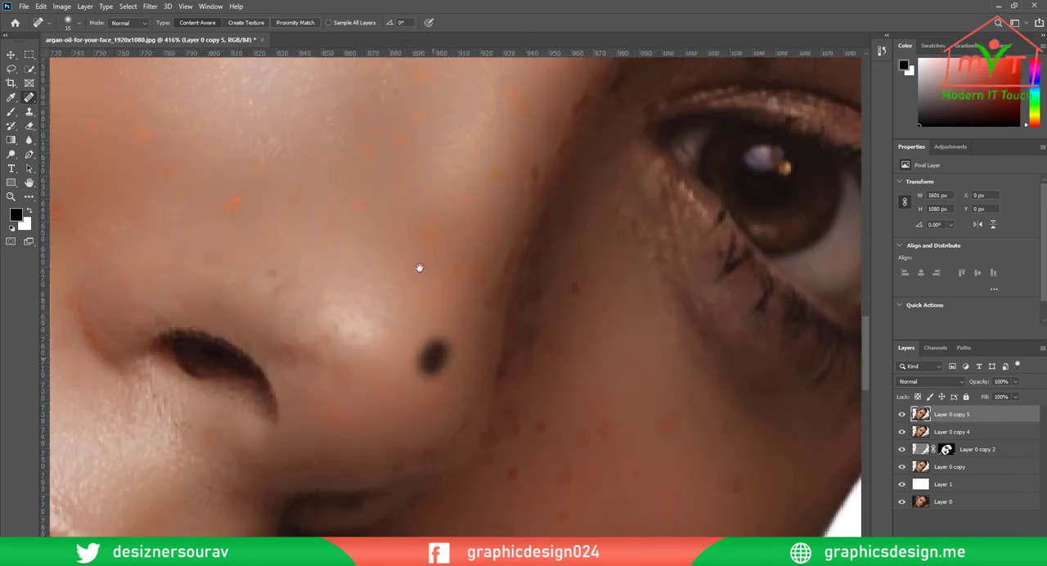
# Heal the orange freckles above the nostril and along the bridge of the nose
pyautogui.moveTo(419, 267); pyautogui.dragTo(409, 456)
pyautogui.moveTo(218, 399); pyautogui.dragTo(239, 382)
pyautogui.moveTo(397, 328)
pyautogui.mouseDown()
pyautogui.moveTo(384, 394)
pyautogui.moveTo(432, 430)
pyautogui.mouseUp()
pyautogui.moveTo(476, 383); pyautogui.dragTo(488, 358)
pyautogui.moveTo(410, 268); pyautogui.dragTo(434, 296)
pyautogui.moveTo(352, 261); pyautogui.dragTo(378, 259)
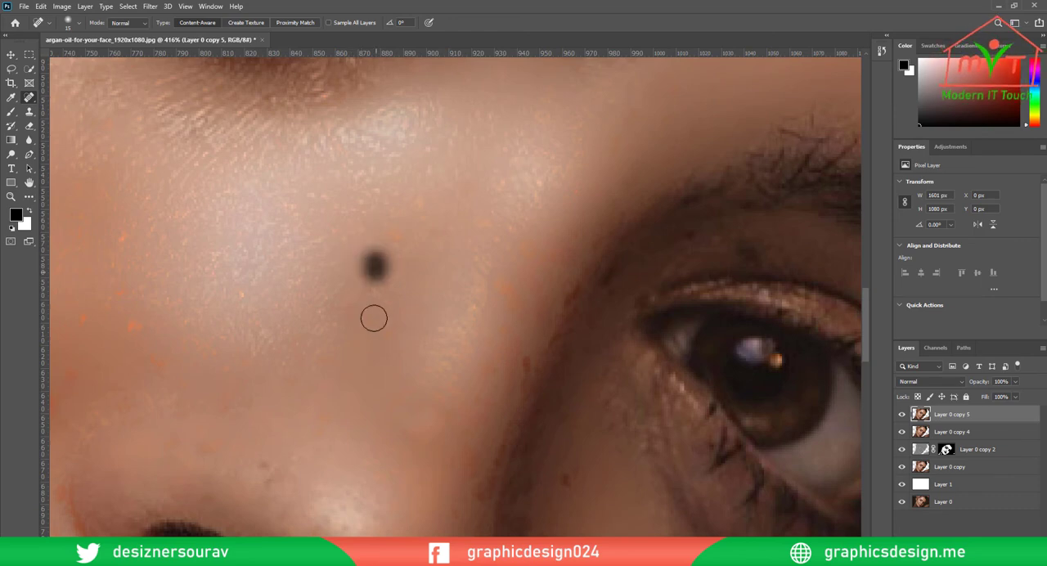
pyautogui.moveTo(409, 215); pyautogui.dragTo(424, 198)
pyautogui.moveTo(409, 256); pyautogui.dragTo(413, 239)
# Heal the orange spots on the cheek beside the nose and around the outer edge of the nostril
pyautogui.hscroll(-5, 376, 327)
pyautogui.click(351, 379)
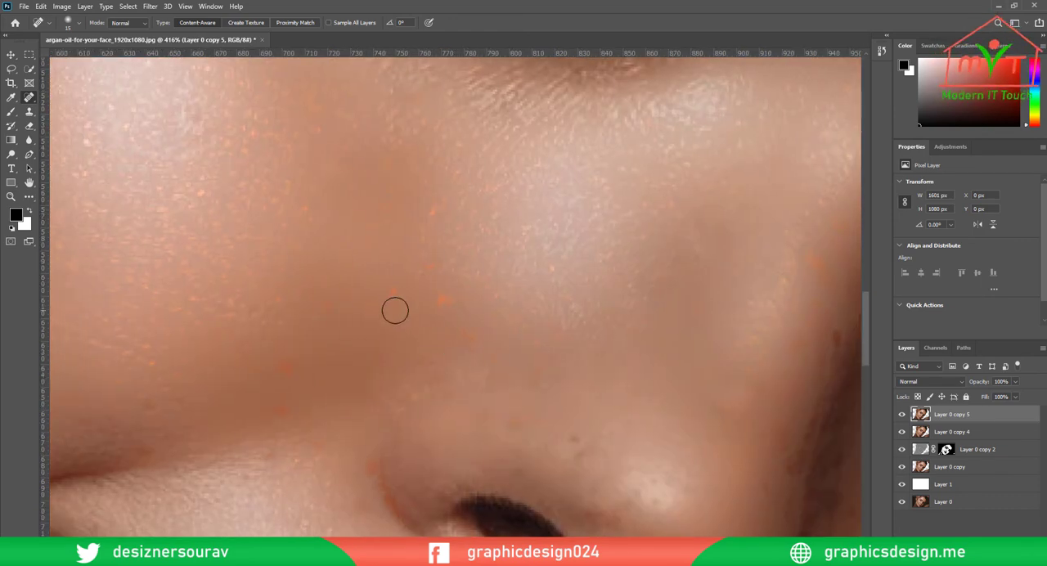
pyautogui.moveTo(430, 286); pyautogui.dragTo(447, 304)
pyautogui.click(447, 414)
pyautogui.moveTo(413, 215); pyautogui.dragTo(442, 202)
pyautogui.moveTo(297, 385); pyautogui.dragTo(282, 361)
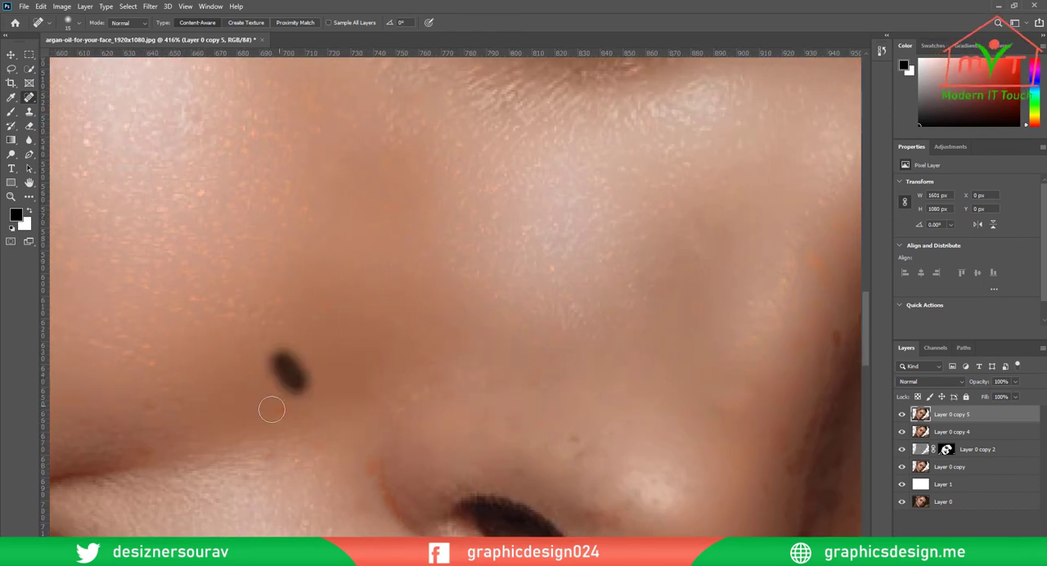
pyautogui.moveTo(282, 454); pyautogui.dragTo(254, 458)
pyautogui.moveTo(366, 462); pyautogui.dragTo(373, 497)
# Heal the marks along the smile line above the mouth and the orange spot on the cheek beneath the lit eye
pyautogui.moveTo(152, 407); pyautogui.dragTo(467, 285)
pyautogui.click(451, 285)
pyautogui.click(302, 328)
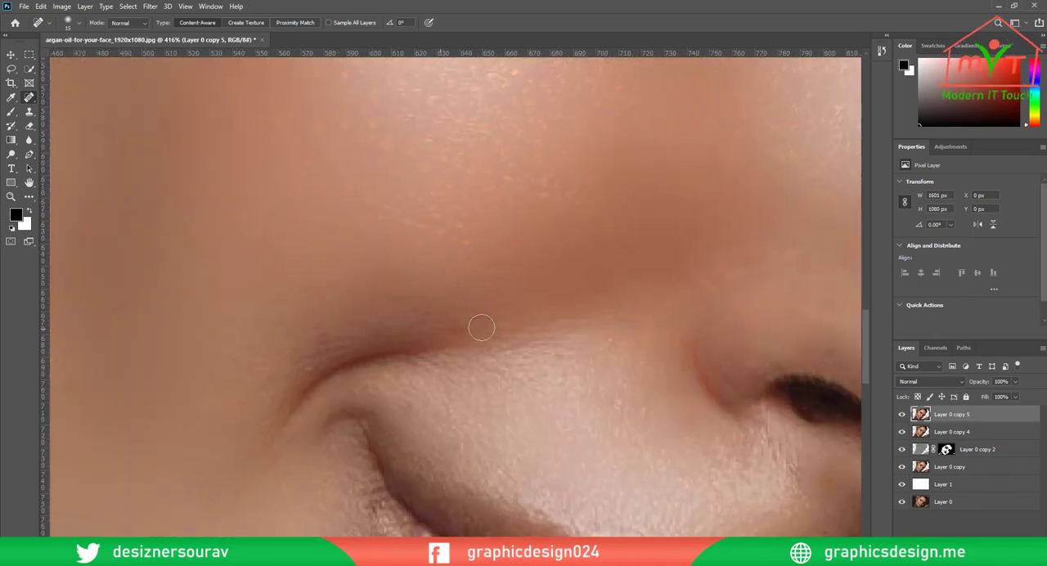
pyautogui.moveTo(465, 330); pyautogui.dragTo(367, 407)
pyautogui.moveTo(530, 296)
pyautogui.mouseDown()
pyautogui.moveTo(580, 290)
pyautogui.moveTo(410, 242)
pyautogui.moveTo(409, 285)
pyautogui.mouseUp()
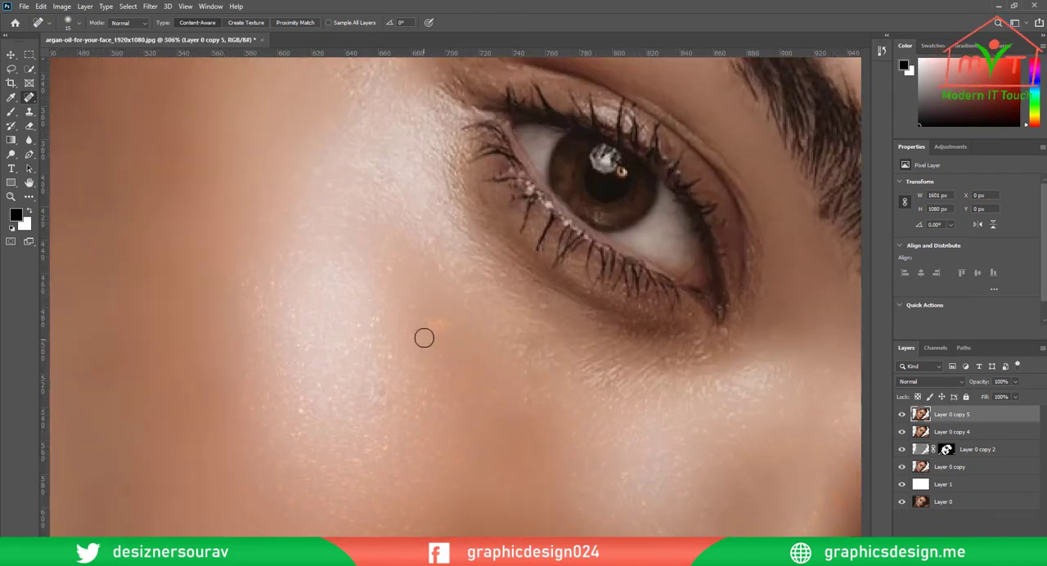
pyautogui.moveTo(428, 325); pyautogui.dragTo(451, 325)
pyautogui.click(467, 344)
# Heal the spots above the nostril, on the nose bridge and along the shadowed side of the nose
pyautogui.moveTo(361, 303)
pyautogui.mouseDown()
pyautogui.moveTo(357, 287)
pyautogui.moveTo(238, 246)
pyautogui.mouseUp()
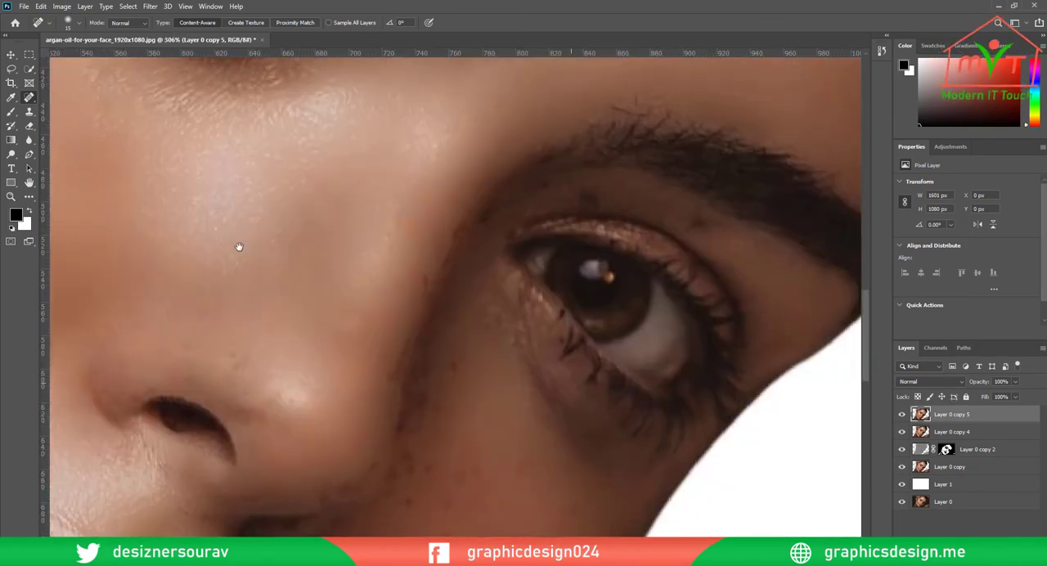
pyautogui.moveTo(229, 359); pyautogui.dragTo(238, 372)
pyautogui.moveTo(418, 232)
pyautogui.mouseDown()
pyautogui.moveTo(322, 287)
pyautogui.moveTo(324, 274)
pyautogui.mouseUp()
pyautogui.click(335, 247)
pyautogui.click(322, 381)
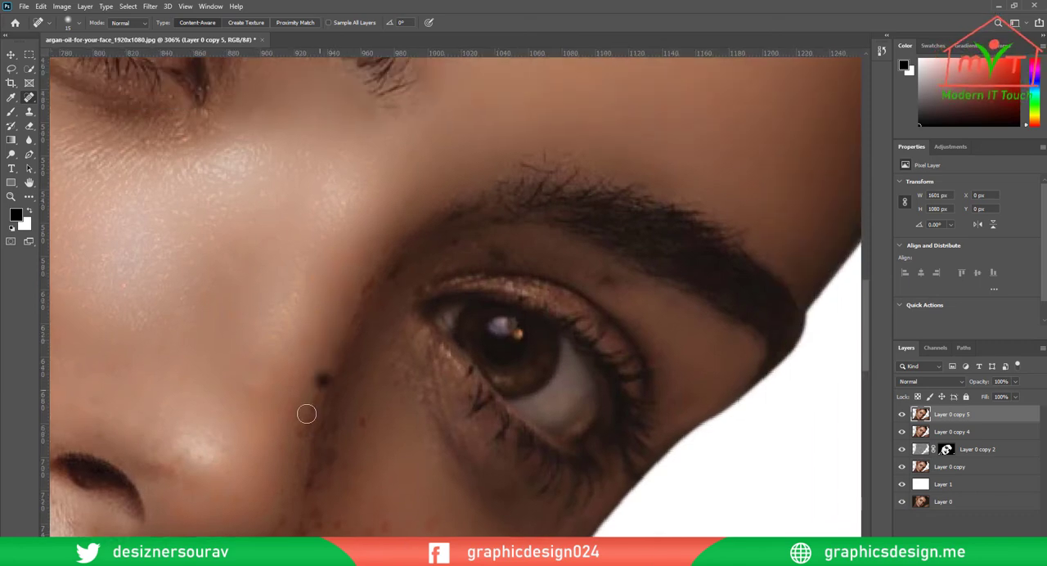
# Heal the freckles on the upper part of the shaded cheek, directly below the shaded eye
pyautogui.moveTo(354, 413); pyautogui.dragTo(389, 196)
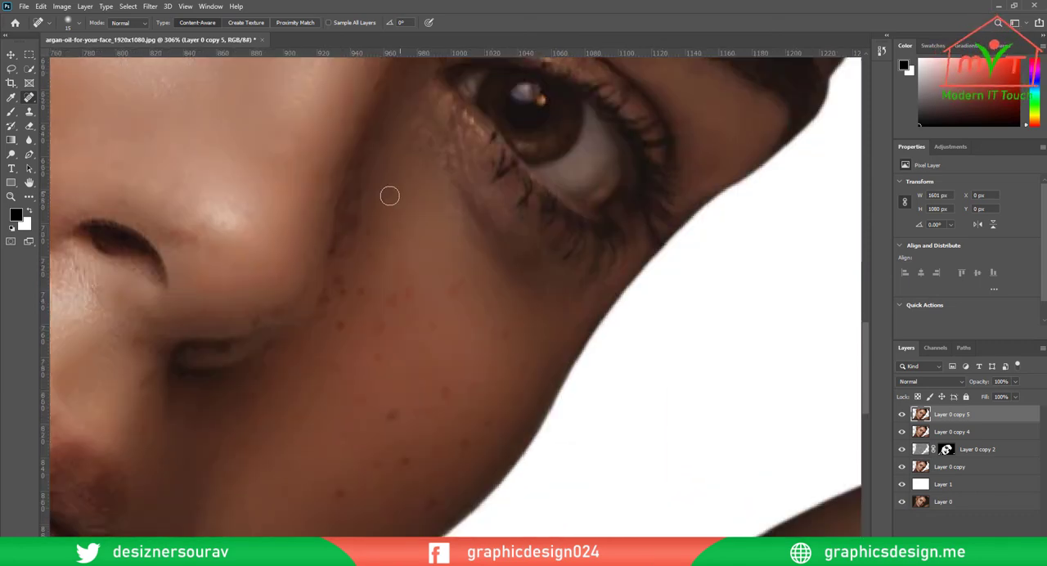
pyautogui.click(362, 285)
pyautogui.moveTo(381, 297); pyautogui.dragTo(377, 317)
pyautogui.moveTo(410, 286); pyautogui.dragTo(390, 308)
pyautogui.moveTo(459, 274); pyautogui.dragTo(430, 322)
pyautogui.click(396, 300)
pyautogui.moveTo(506, 329); pyautogui.dragTo(513, 345)
# Heal the dark freckles on the lower shaded cheek and in the shadow beside the nose
pyautogui.click(339, 494)
pyautogui.moveTo(375, 459); pyautogui.dragTo(382, 469)
pyautogui.click(391, 415)
pyautogui.click(376, 357)
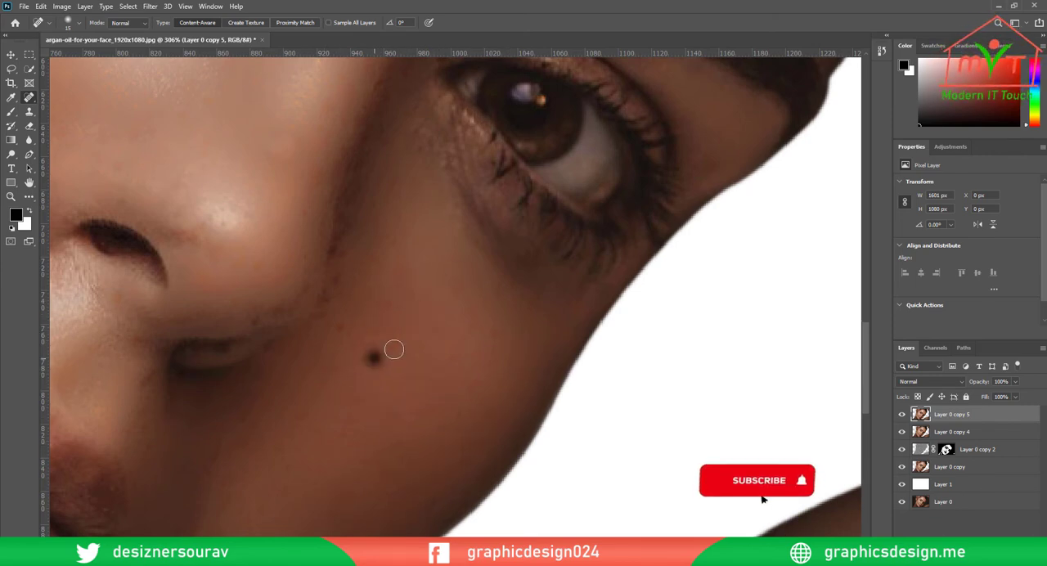
pyautogui.click(339, 327)
pyautogui.click(296, 413)
pyautogui.moveTo(351, 416)
pyautogui.mouseDown()
pyautogui.moveTo(479, 288)
pyautogui.moveTo(471, 204)
pyautogui.mouseUp()
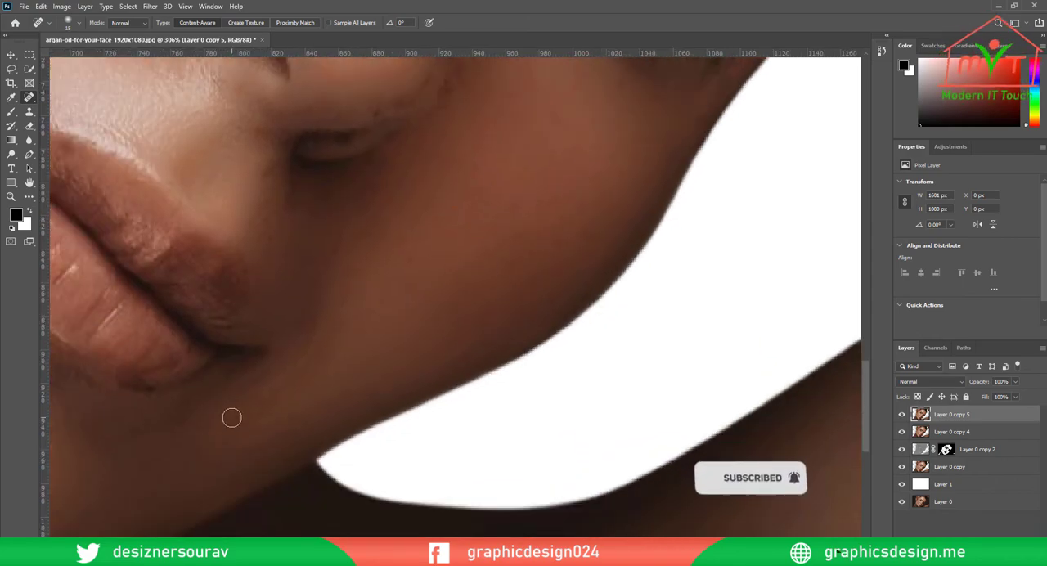
pyautogui.moveTo(424, 96)
pyautogui.mouseDown()
pyautogui.moveTo(385, 346)
pyautogui.moveTo(360, 349)
pyautogui.mouseUp()
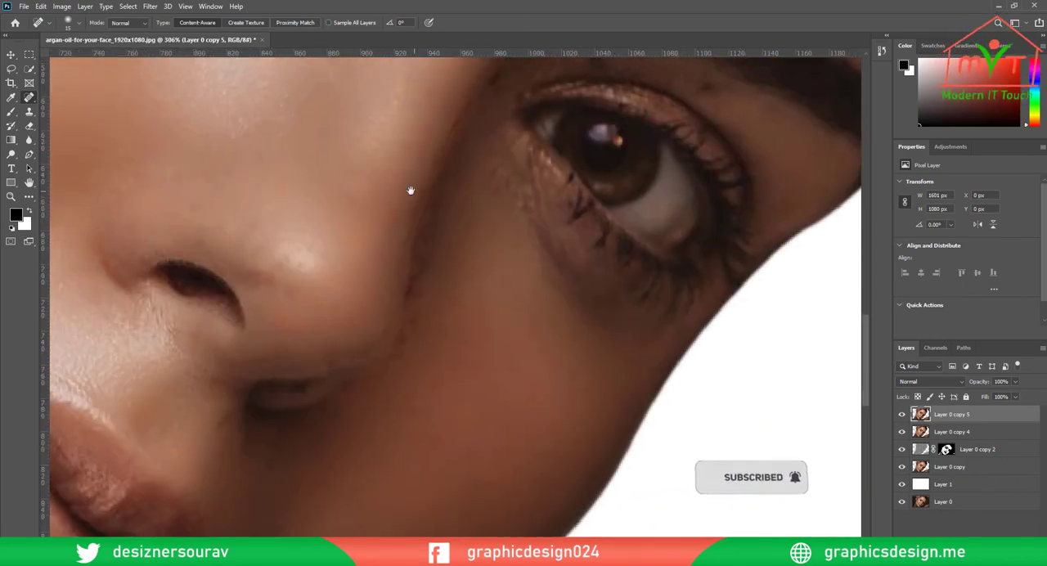
pyautogui.moveTo(411, 191)
pyautogui.mouseDown()
pyautogui.moveTo(363, 442)
pyautogui.moveTo(328, 416)
pyautogui.mouseUp()
pyautogui.moveTo(419, 360)
pyautogui.mouseDown()
pyautogui.moveTo(359, 444)
pyautogui.moveTo(307, 479)
pyautogui.mouseUp()
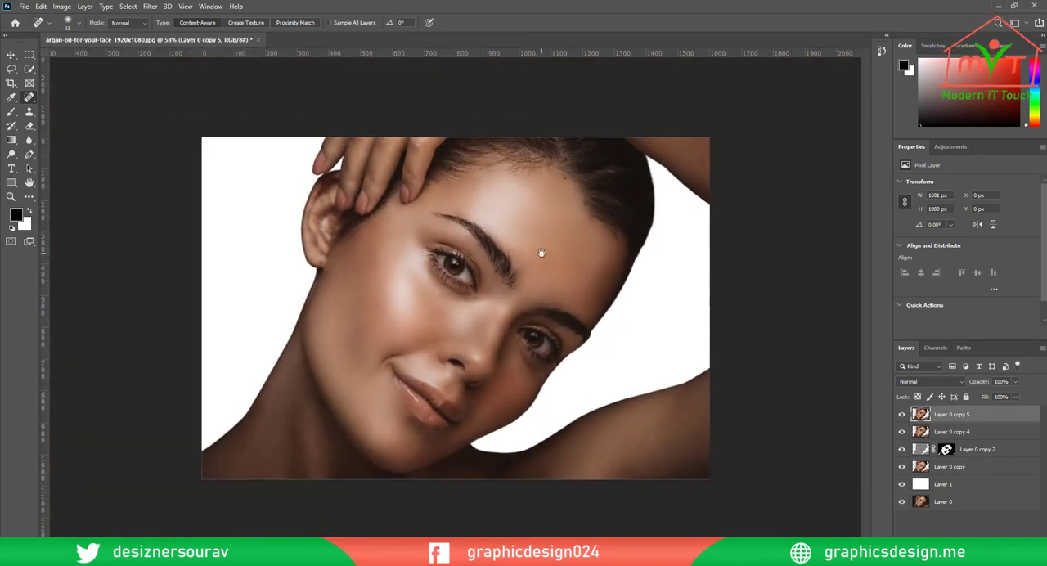
# Heal the dark spots along the hairline at the top of the forehead
pyautogui.moveTo(584, 184)
pyautogui.mouseDown()
pyautogui.moveTo(644, 285)
pyautogui.moveTo(638, 227)
pyautogui.mouseUp()
pyautogui.click(577, 344)
pyautogui.moveTo(352, 328); pyautogui.dragTo(750, 294)
pyautogui.moveTo(255, 239); pyautogui.dragTo(273, 246)
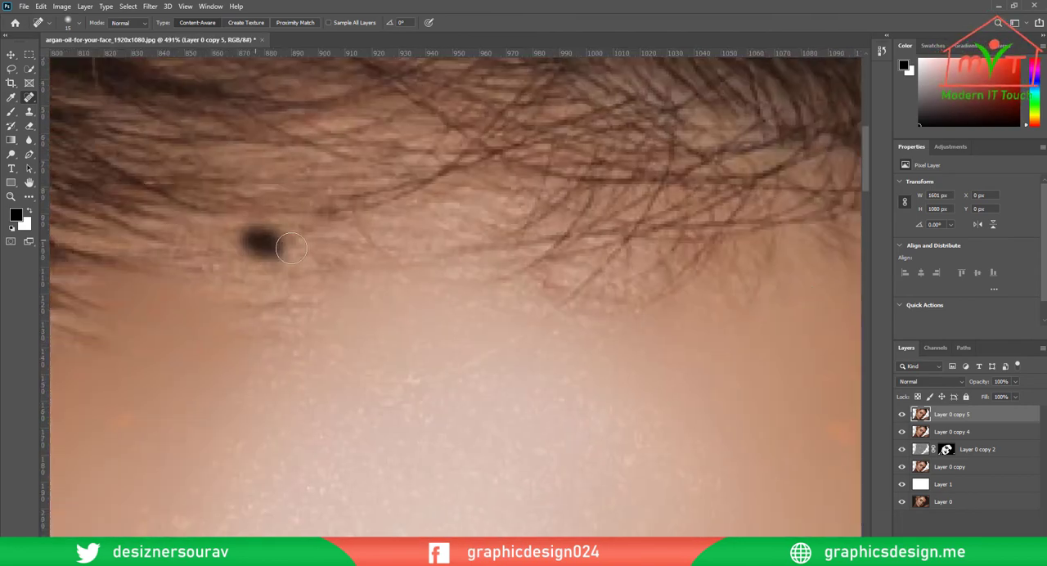
pyautogui.moveTo(483, 282); pyautogui.dragTo(435, 330)
pyautogui.moveTo(411, 282); pyautogui.dragTo(565, 265)
# Heal the orange spots on the forehead above the lit eyebrow and near the shaded-side hairline
pyautogui.click(328, 396)
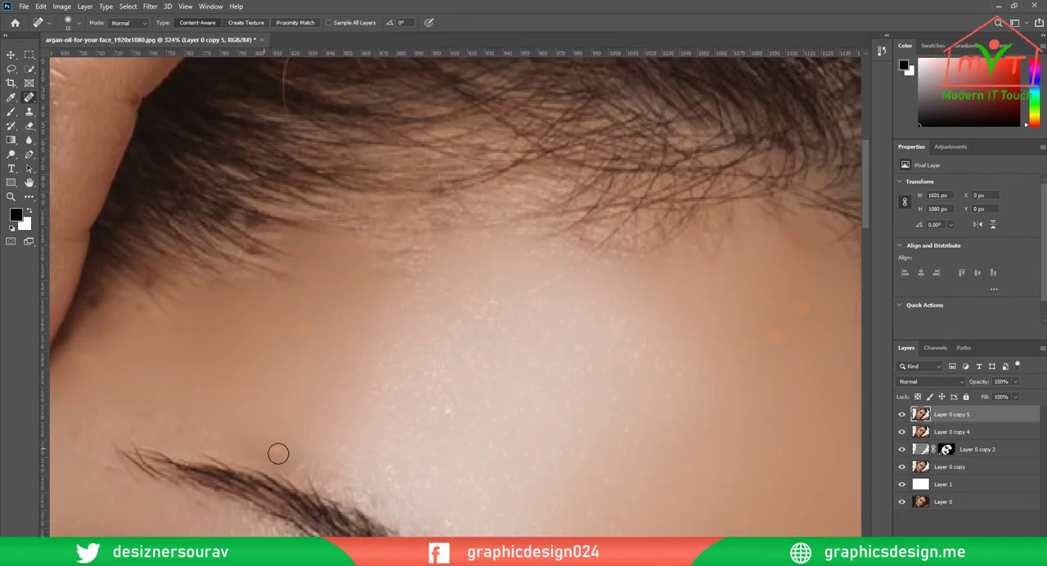
pyautogui.click(451, 417)
pyautogui.moveTo(768, 334); pyautogui.dragTo(409, 299)
pyautogui.moveTo(408, 300); pyautogui.dragTo(428, 314)
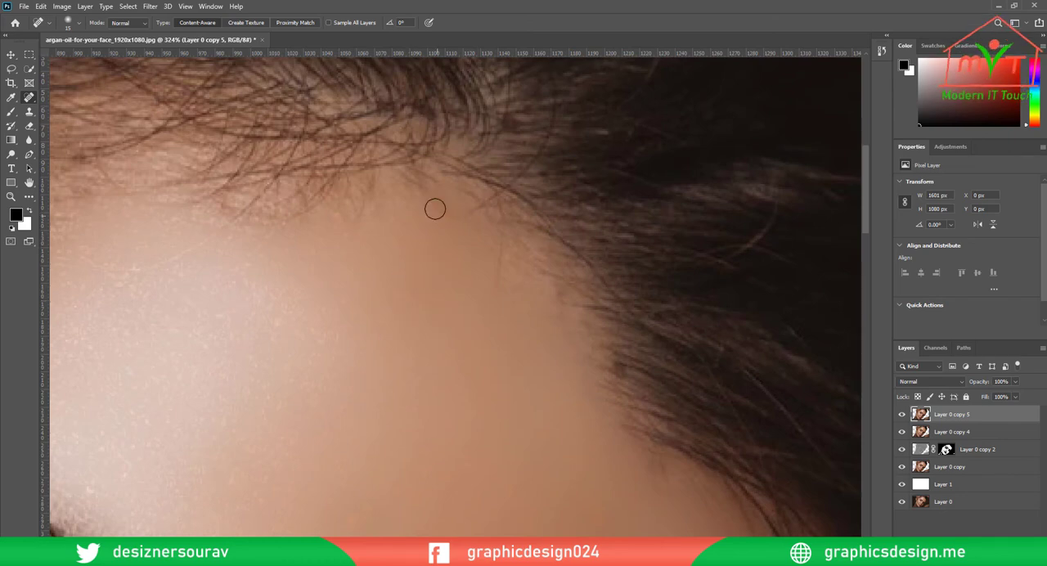
pyautogui.click(445, 224)
pyautogui.moveTo(587, 262); pyautogui.dragTo(508, 327)
# Heal the remaining blemishes on the shadowed skin of the neck
pyautogui.scroll(4, 600, 423)
pyautogui.moveTo(147, 460); pyautogui.dragTo(409, 327)
pyautogui.scroll(5, 409, 327)
pyautogui.moveTo(198, 391); pyautogui.dragTo(220, 358)
pyautogui.moveTo(468, 309); pyautogui.dragTo(462, 332)
pyautogui.click(221, 317)
pyautogui.moveTo(490, 490); pyautogui.dragTo(604, 288)
pyautogui.click(610, 319)
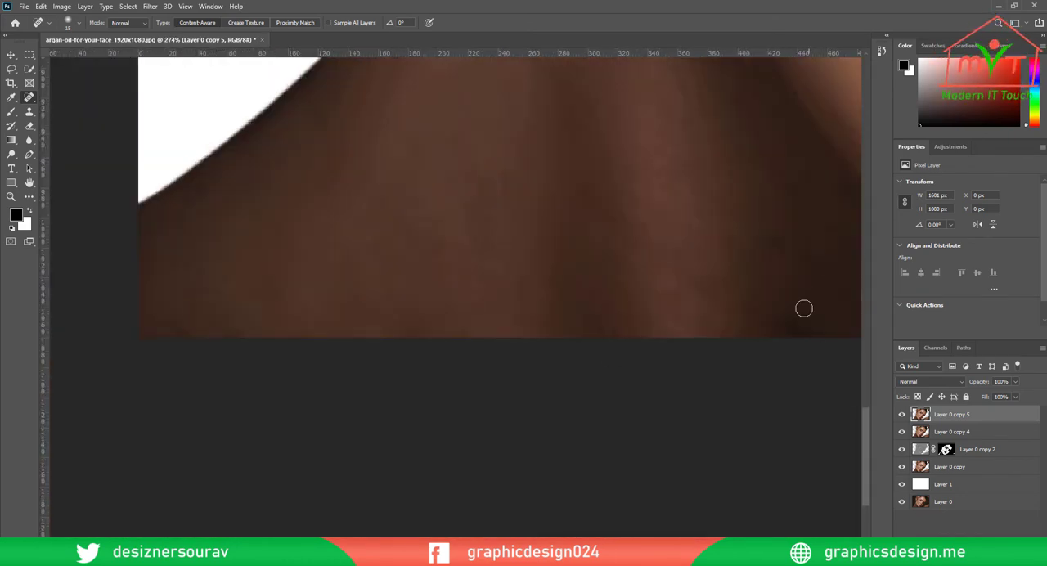
# Compare the portrait with and without the healed layer Layer 0 copy 5, and inspect the forehead hairline closely
pyautogui.scroll(-6, 458, 309)
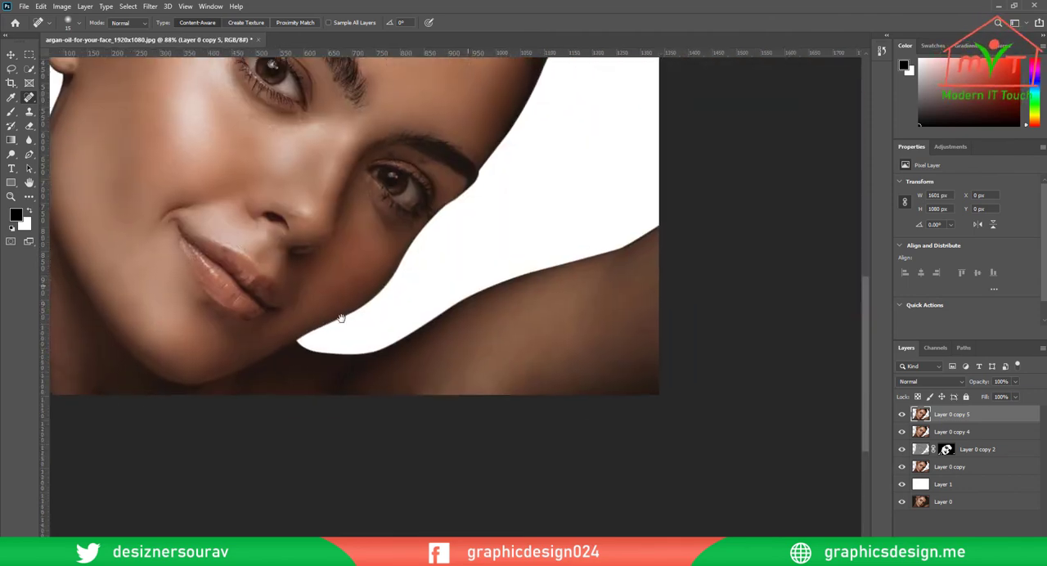
pyautogui.scroll(-3, 341, 317)
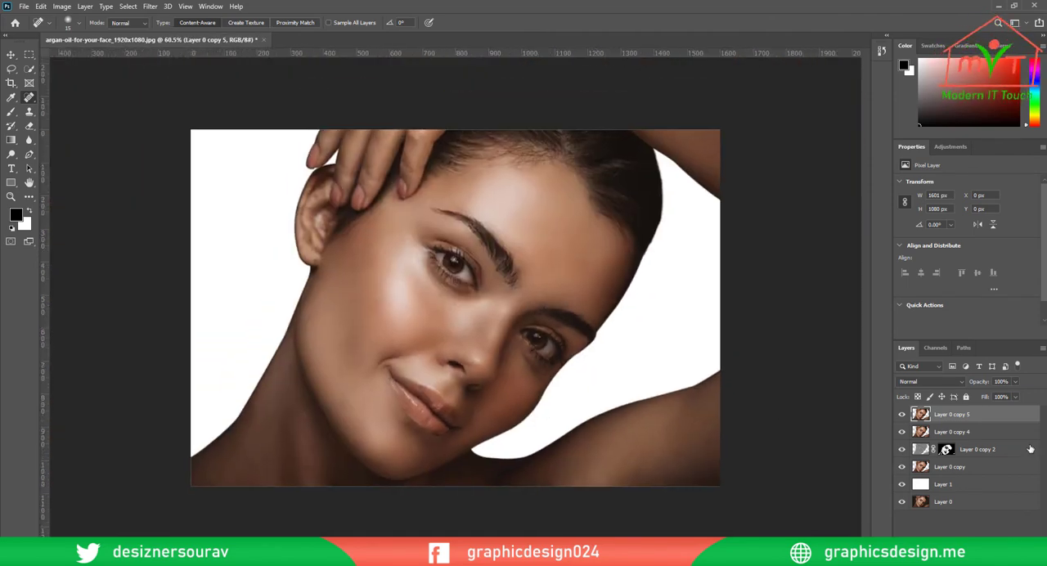
pyautogui.click(902, 415)
pyautogui.click(902, 414)
pyautogui.click(902, 415)
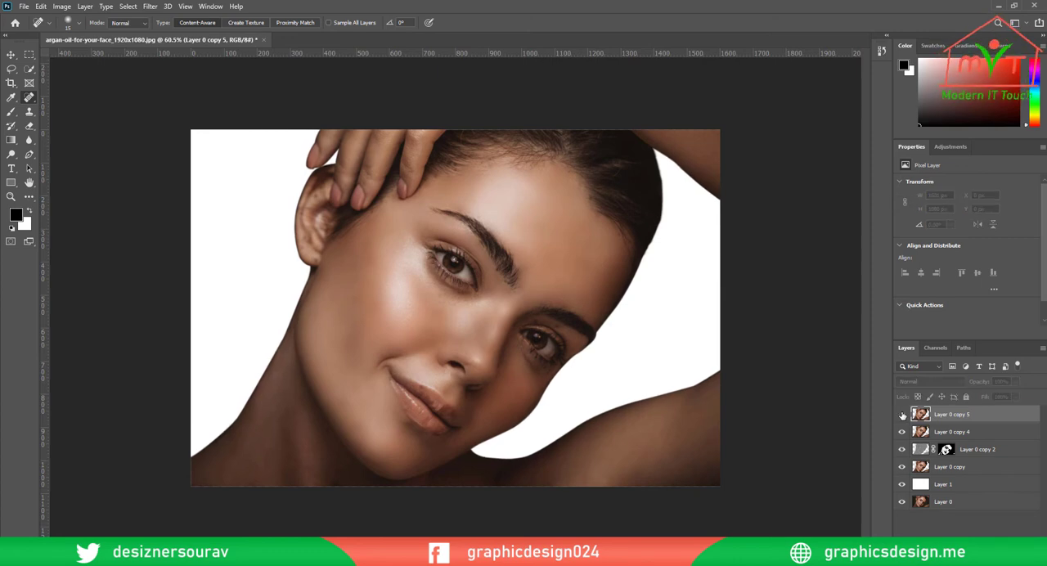
pyautogui.click(903, 415)
pyautogui.scroll(5, 633, 260)
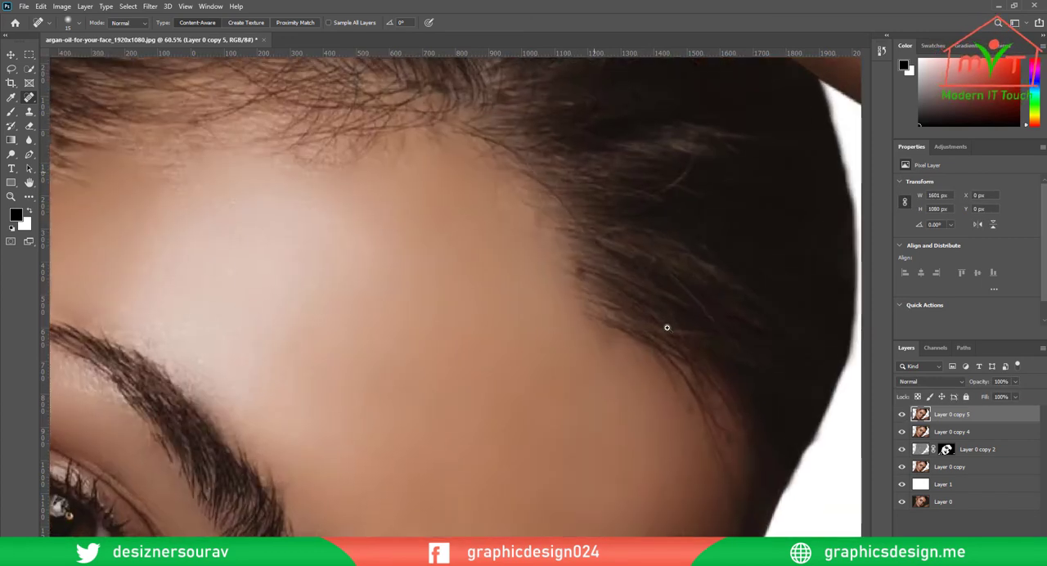
# Heal the small dark spots along the hairline at the shaded-side temple with the Spot Healing Brush
pyautogui.click(572, 329)
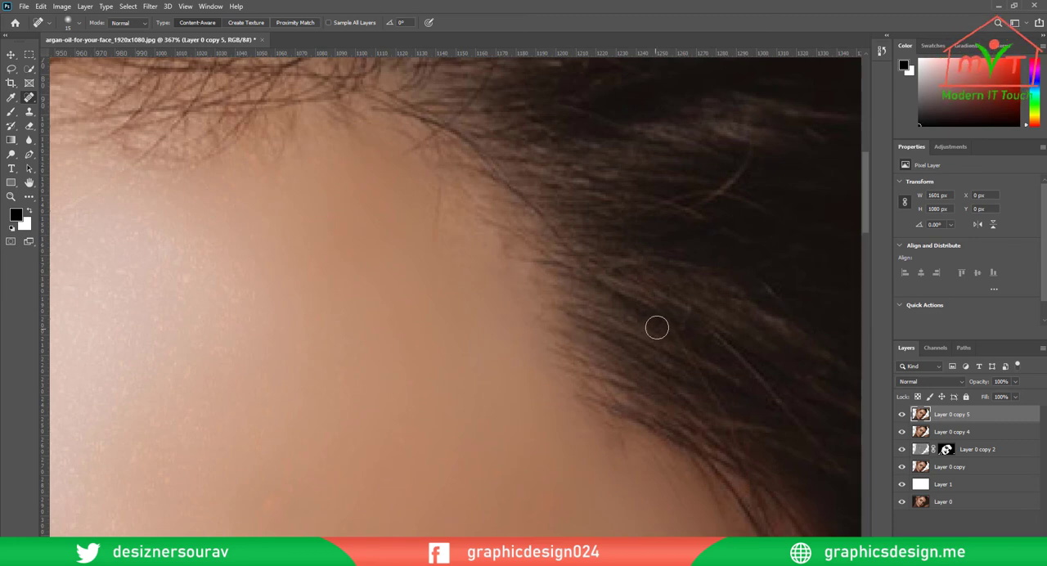
pyautogui.scroll(-4, 510, 278)
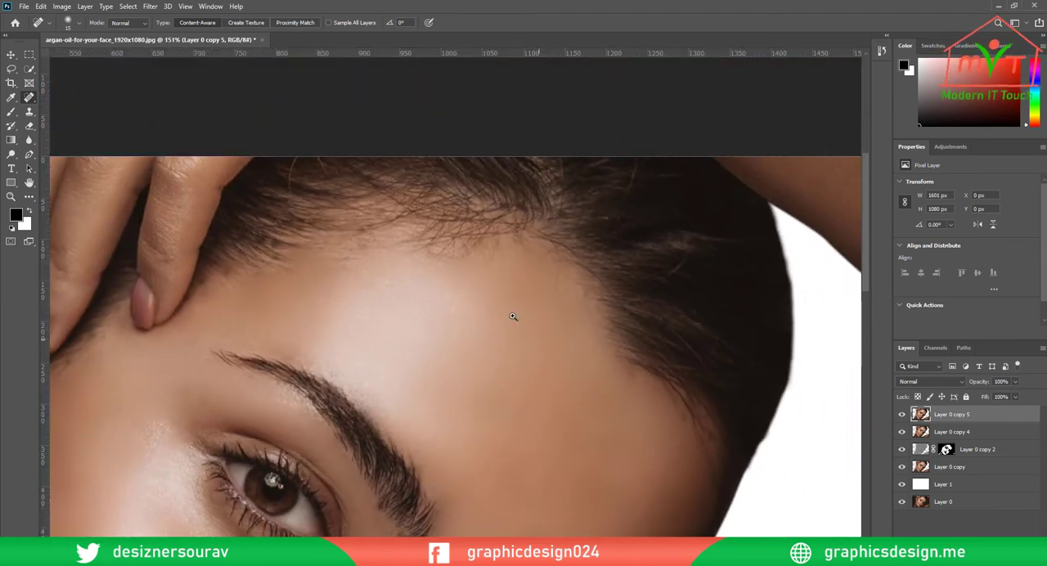
pyautogui.scroll(4, 350, 297)
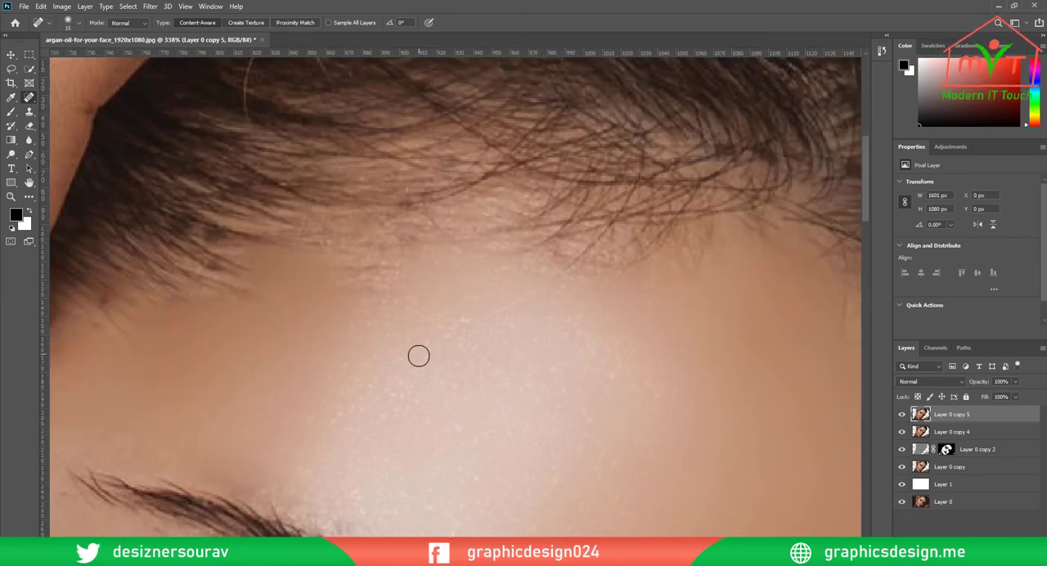
pyautogui.press('s')
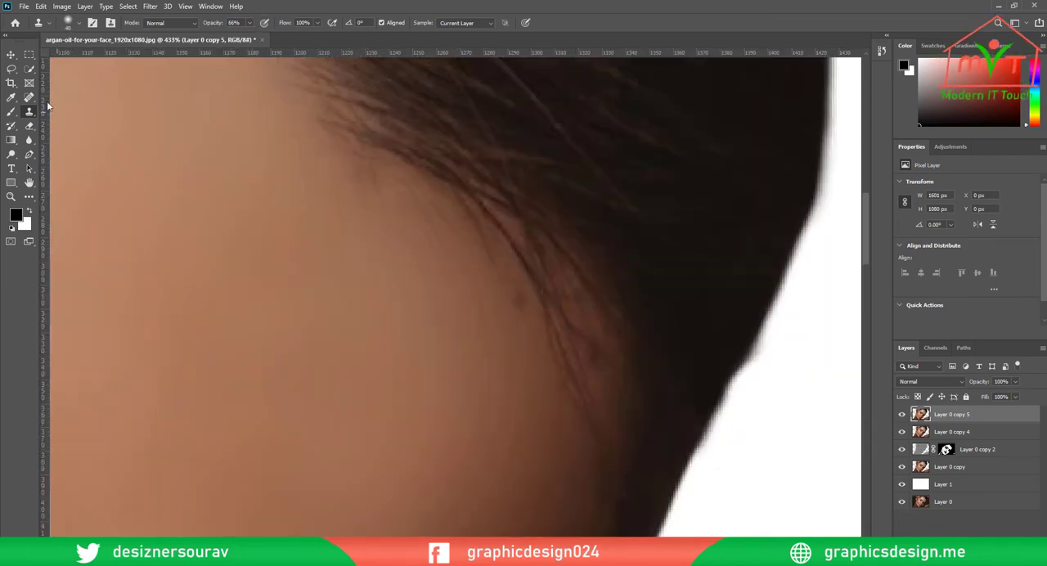
pyautogui.rightClick(31, 100)
pyautogui.click(72, 99)
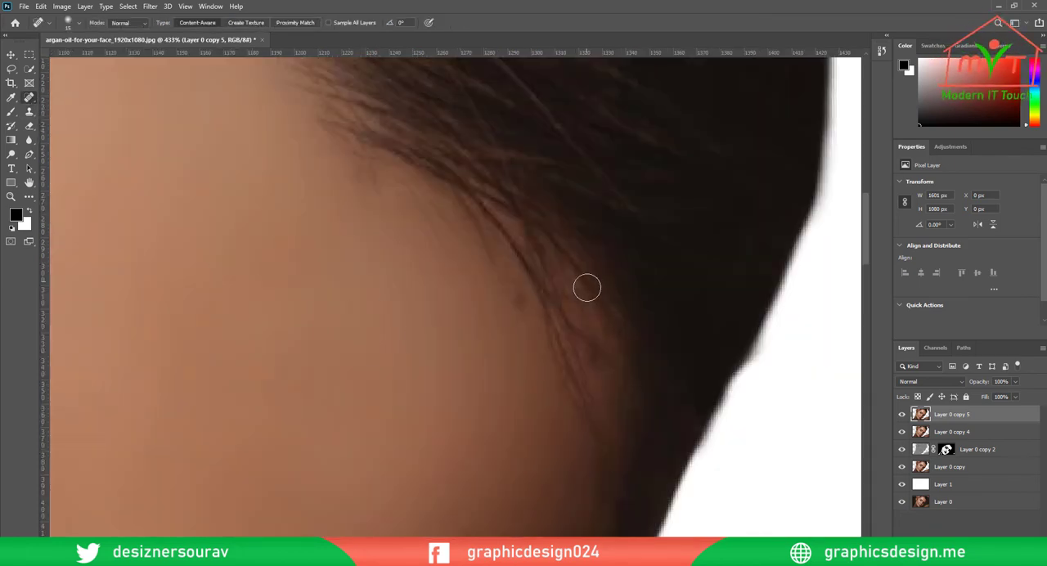
pyautogui.moveTo(517, 295); pyautogui.dragTo(521, 325)
pyautogui.moveTo(576, 469); pyautogui.dragTo(669, 229)
pyautogui.moveTo(557, 335); pyautogui.dragTo(566, 325)
pyautogui.moveTo(568, 411); pyautogui.dragTo(634, 182)
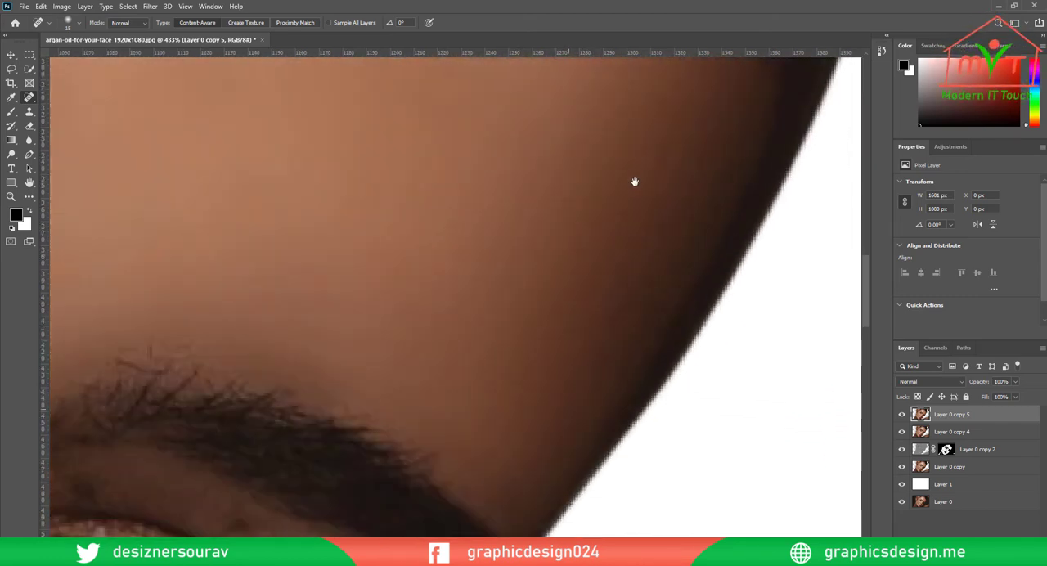
# Apply a Selective Color adjustment to Layer 0 copy 5, setting Black to +45% for the Whites
pyautogui.hotkey('ctrl', '0')
pyautogui.click(61, 6)
pyautogui.moveTo(78, 35)
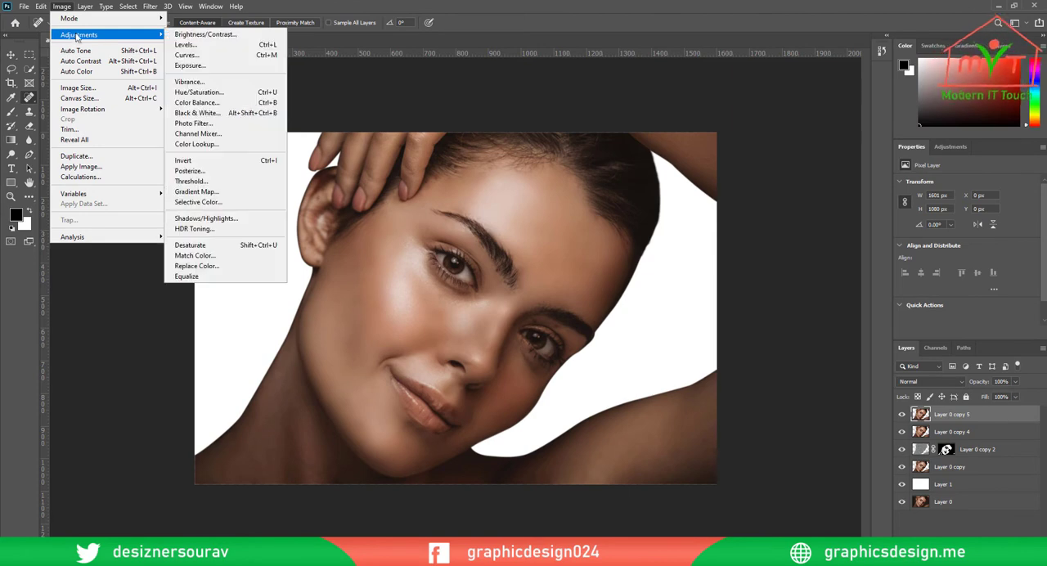
pyautogui.click(218, 204)
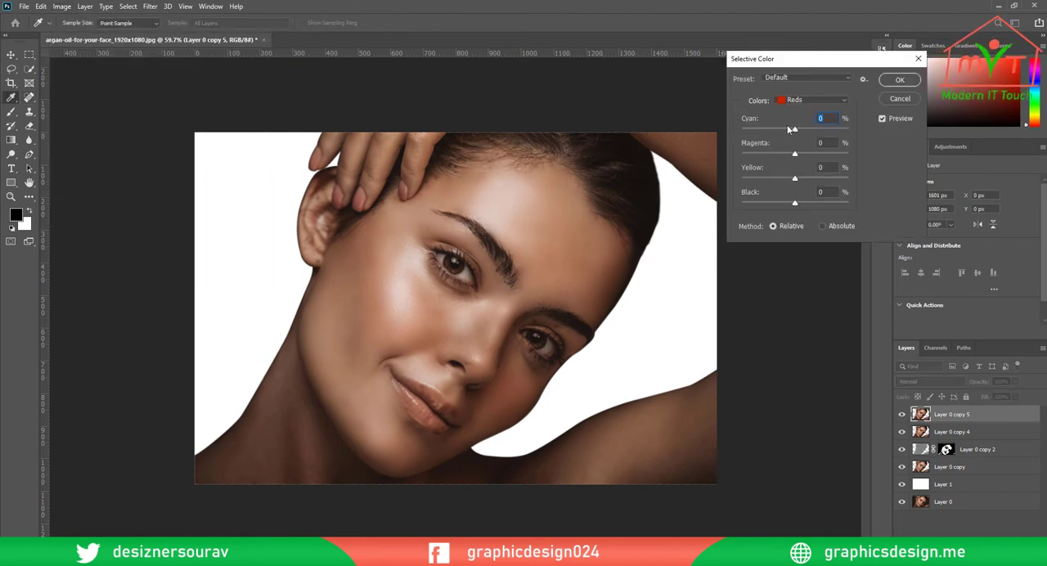
pyautogui.click(788, 100)
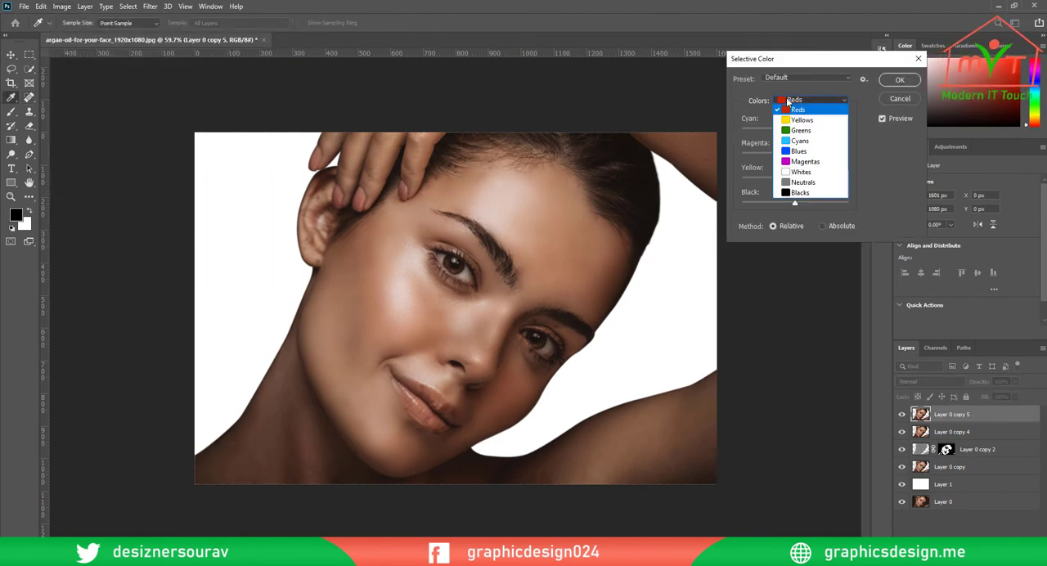
pyautogui.click(801, 173)
pyautogui.moveTo(795, 203); pyautogui.dragTo(818, 203)
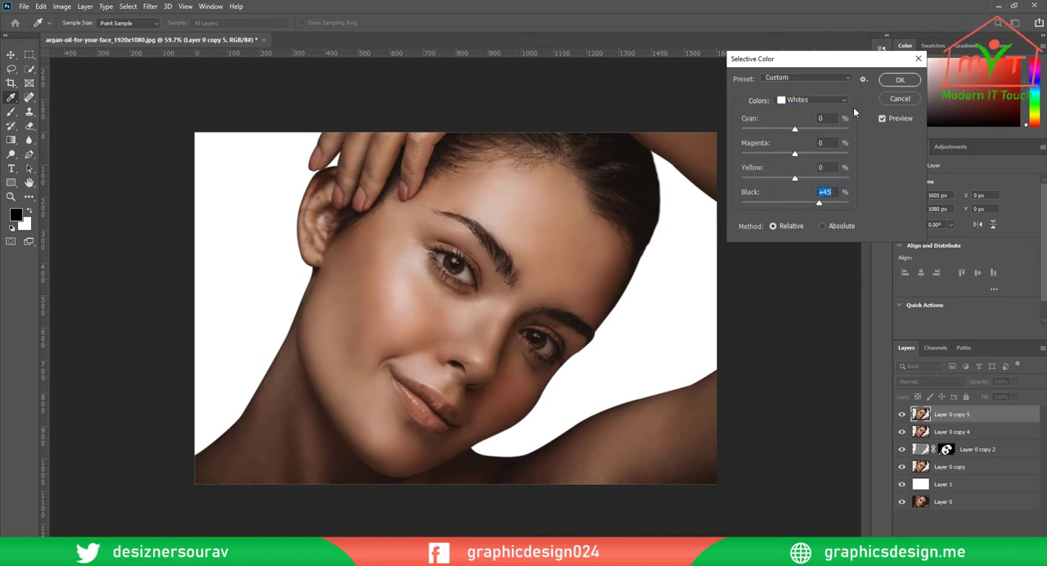
pyautogui.click(897, 80)
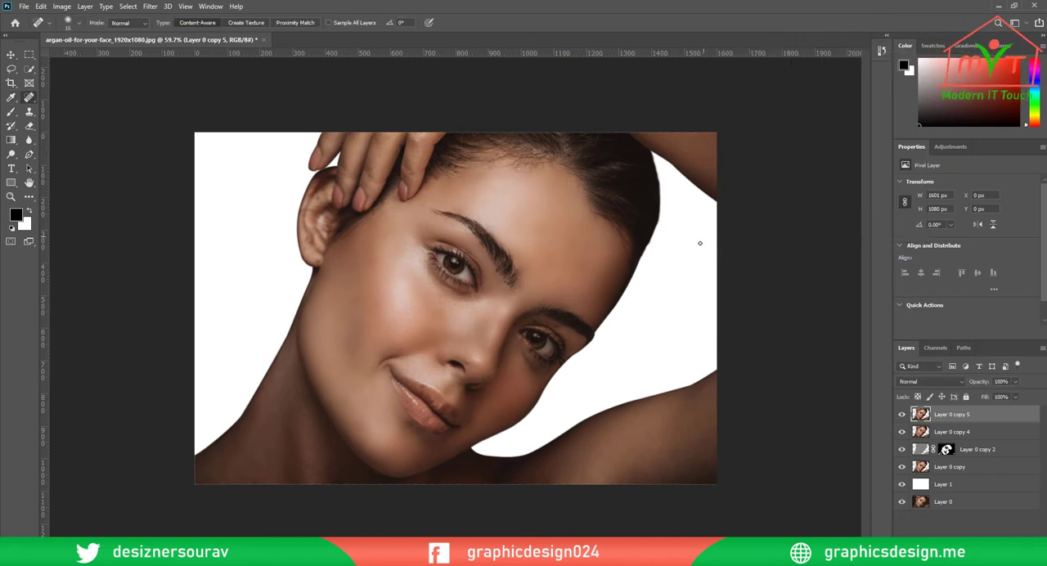
# Compare the portrait with and without Layer 0 copy 5, hide Layer 0 copy 2 and Layer 0 copy 4, and reselect Layer 0 copy 5
pyautogui.scroll(-4, 498, 254)
pyautogui.scroll(7, 499, 282)
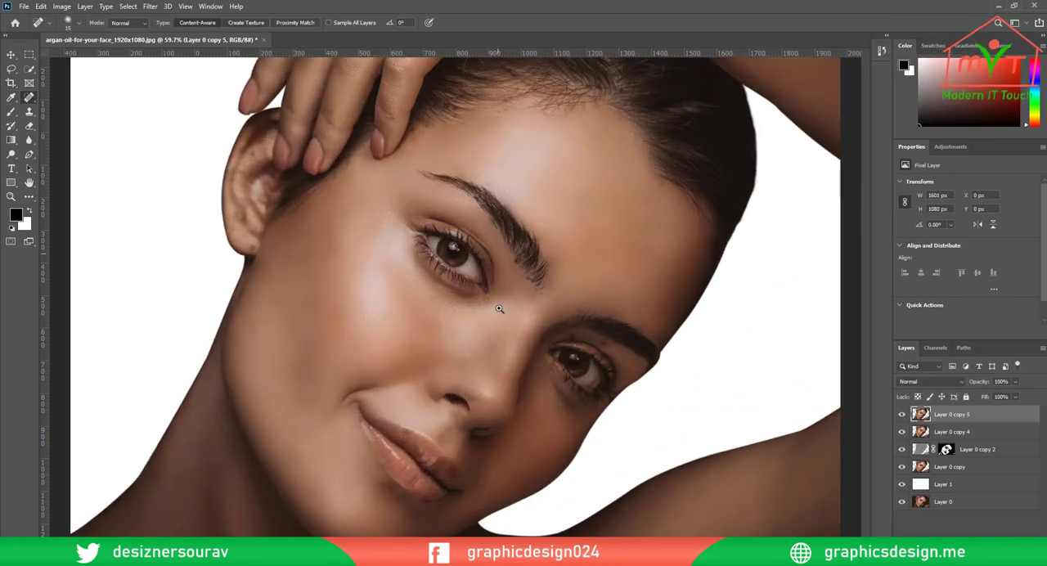
pyautogui.scroll(-3, 501, 307)
pyautogui.click(900, 414)
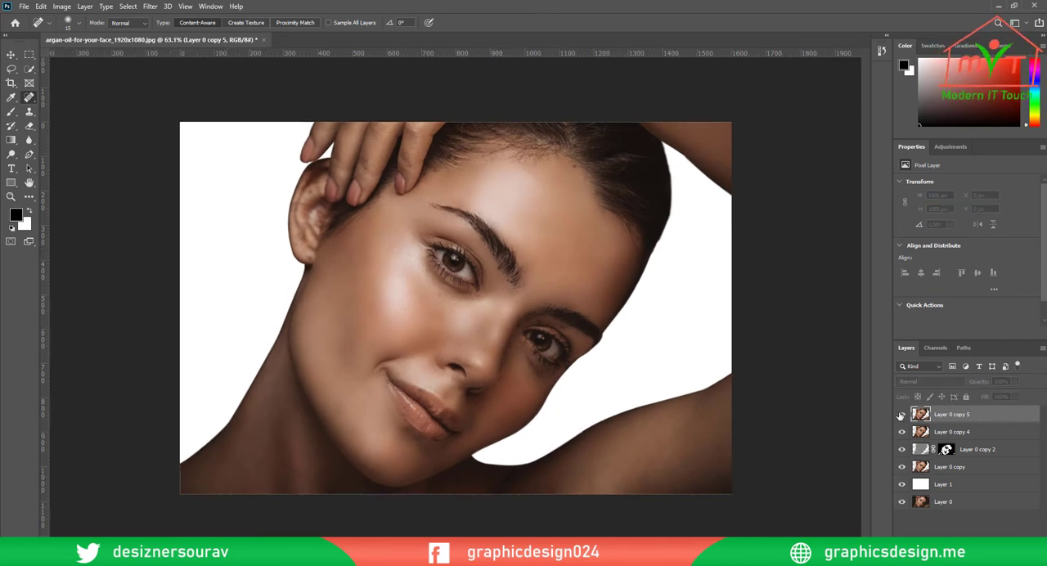
pyautogui.click(900, 415)
pyautogui.click(972, 448)
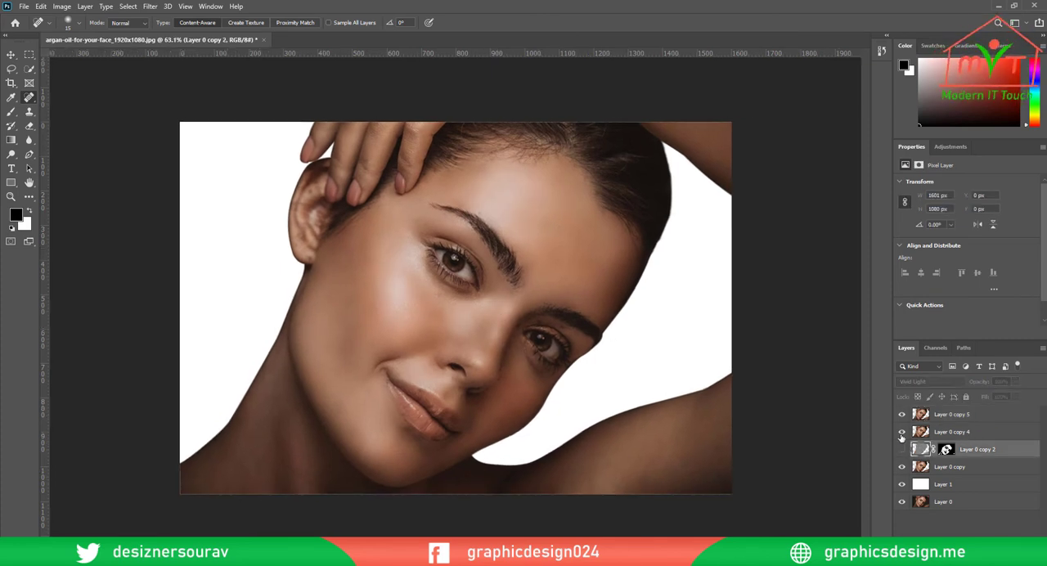
pyautogui.click(901, 432)
pyautogui.click(901, 414)
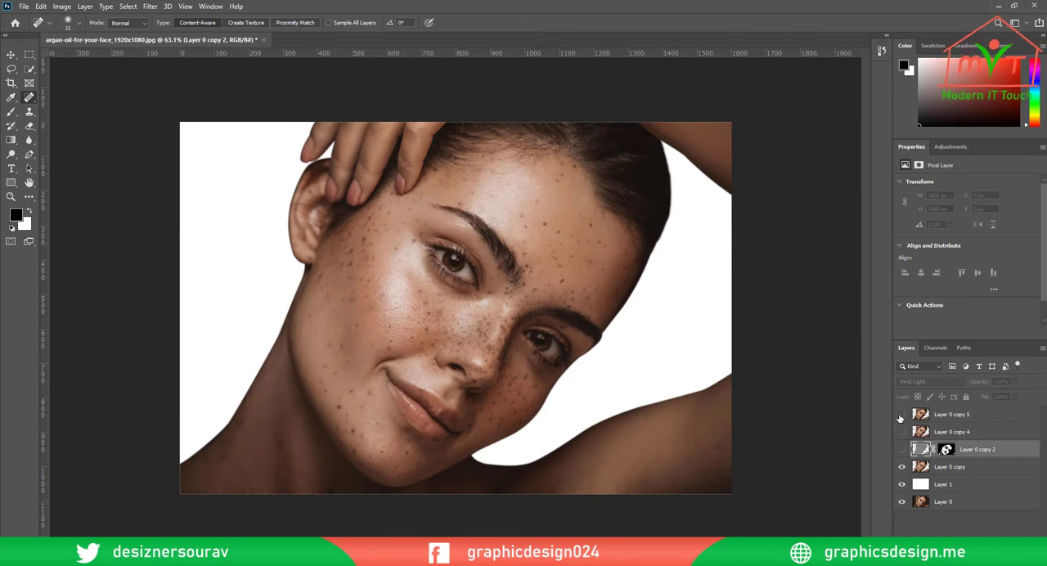
pyautogui.click(900, 415)
pyautogui.click(916, 417)
# Heal the dark spots on the shaded eyelid below the brow and along the crease beside the nose
pyautogui.scroll(8, 541, 307)
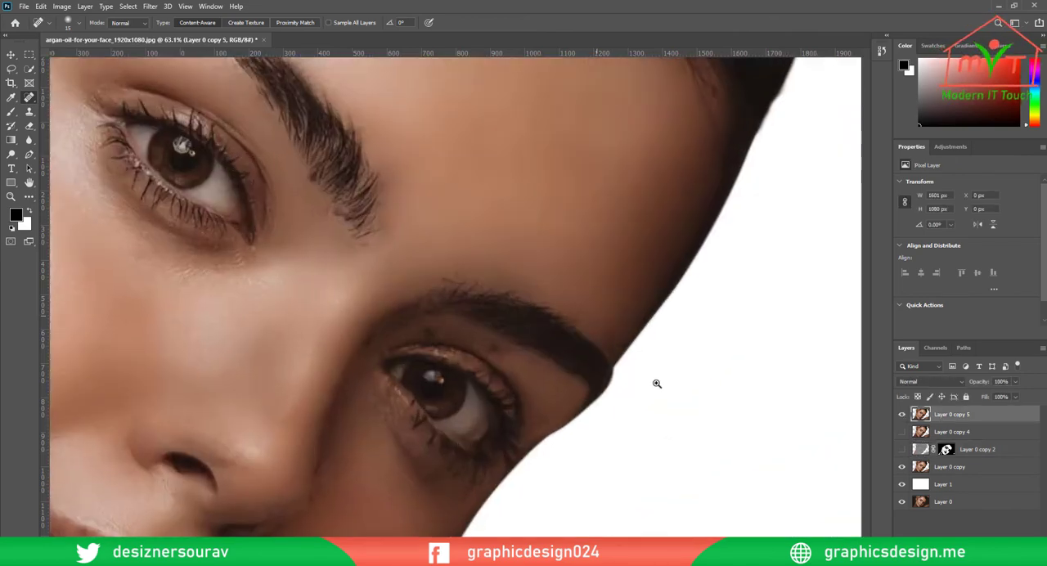
pyautogui.scroll(-4, 342, 427)
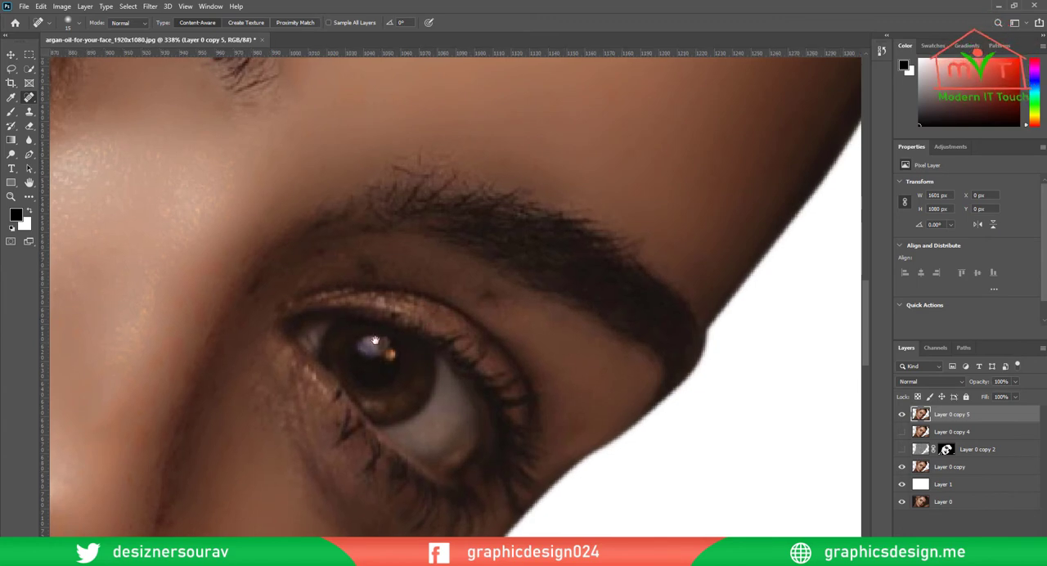
pyautogui.moveTo(374, 341); pyautogui.dragTo(292, 357)
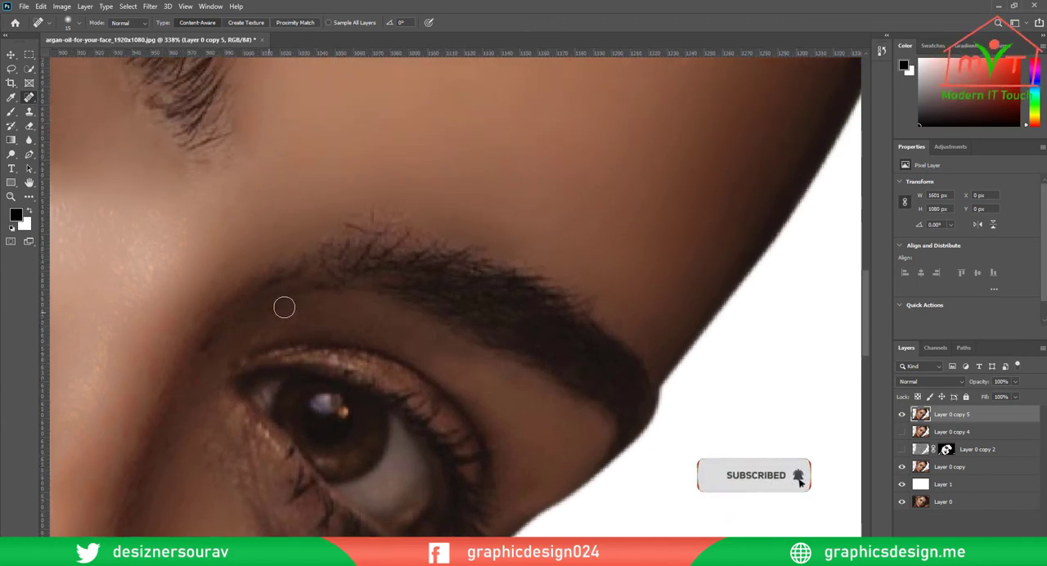
pyautogui.moveTo(284, 308); pyautogui.dragTo(414, 264)
pyautogui.moveTo(299, 401); pyautogui.dragTo(369, 278)
pyautogui.moveTo(329, 381)
pyautogui.mouseDown()
pyautogui.moveTo(322, 455)
pyautogui.moveTo(304, 481)
pyautogui.mouseUp()
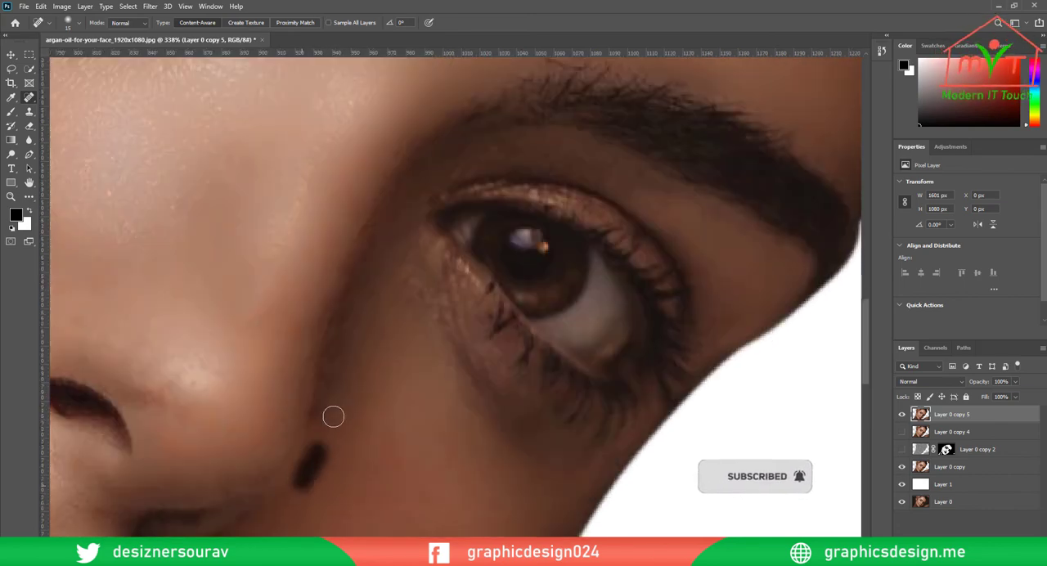
pyautogui.moveTo(333, 417)
pyautogui.mouseDown()
pyautogui.moveTo(330, 435)
pyautogui.moveTo(346, 371)
pyautogui.mouseUp()
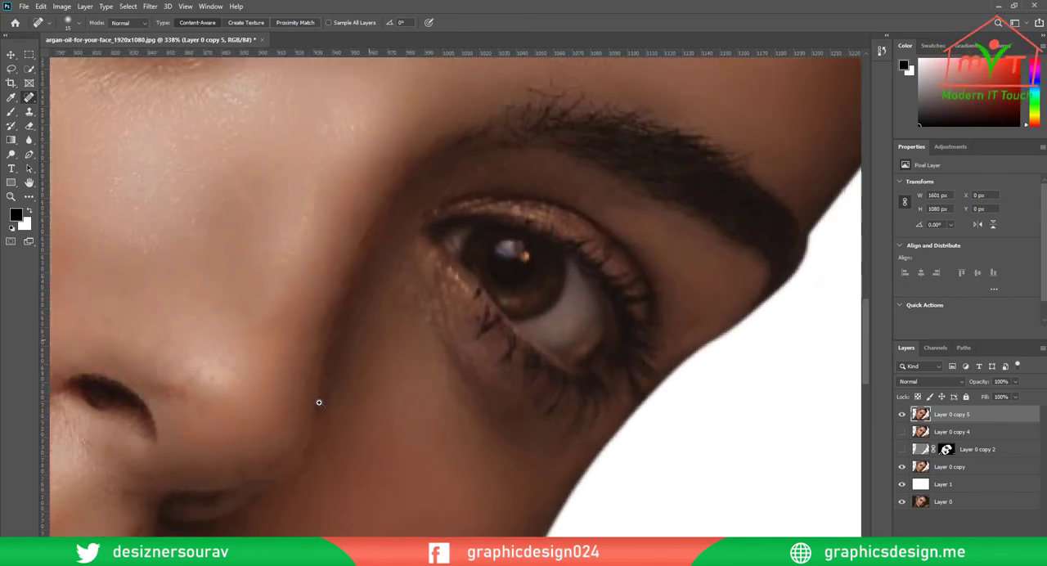
pyautogui.hotkey('ctrl', '0')
# Lighten the dark crease between the nose and the shaded eye using the Dodge tool with a smaller brush, Midtones range and 12% exposure
pyautogui.scroll(10, 508, 362)
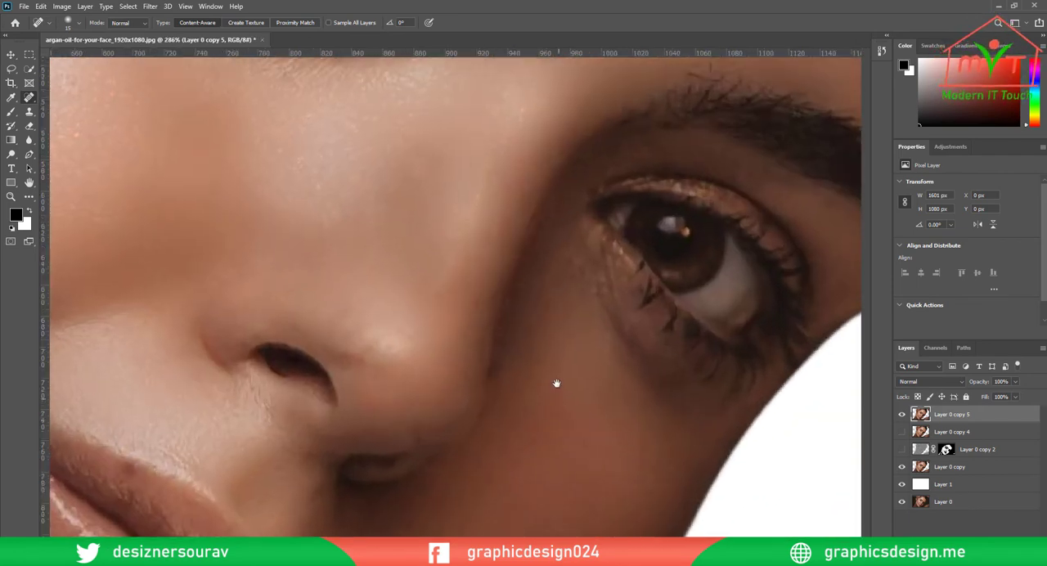
pyautogui.moveTo(556, 382); pyautogui.dragTo(466, 430)
pyautogui.rightClick(12, 154)
pyautogui.click(51, 155)
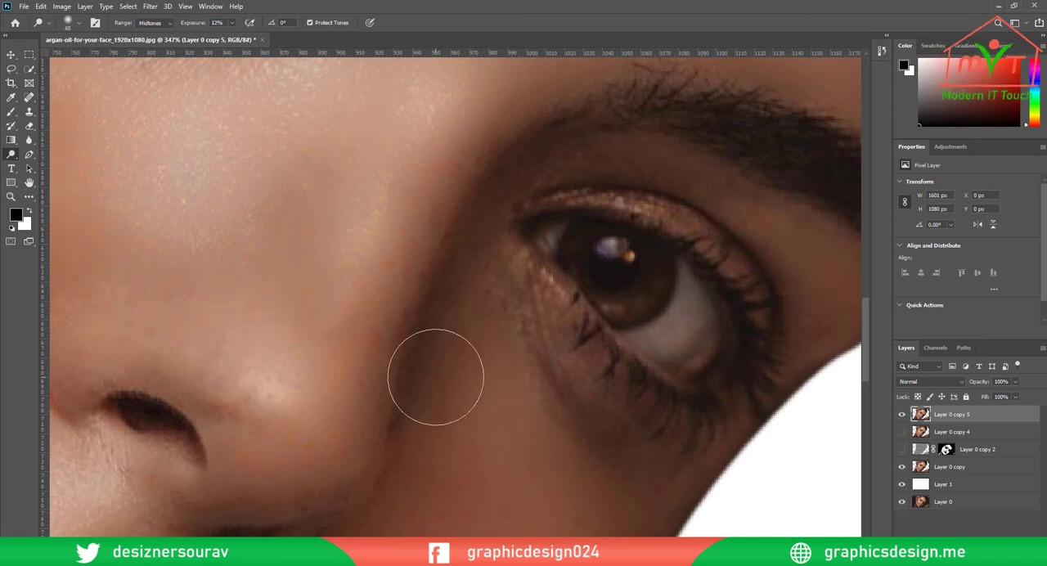
pyautogui.press('[')
pyautogui.press('[')
pyautogui.press('[')
pyautogui.press('[')
pyautogui.press('[')
pyautogui.press('[')
pyautogui.scroll(-10, 563, 323)
pyautogui.scroll(10, 516, 362)
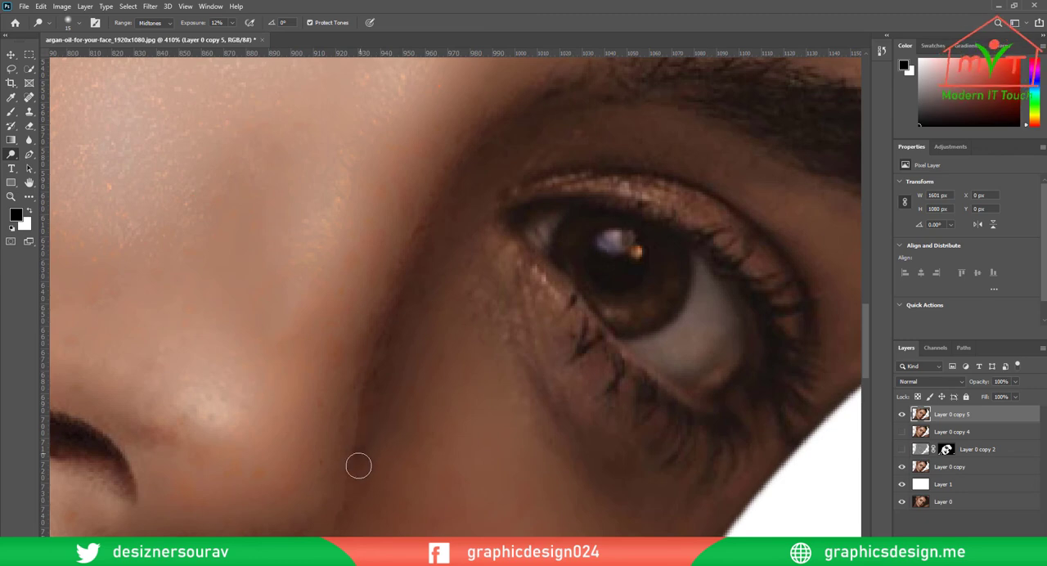
# Review the whole portrait and compare it with and without Layer 0 copy 5
pyautogui.scroll(-10, 460, 355)
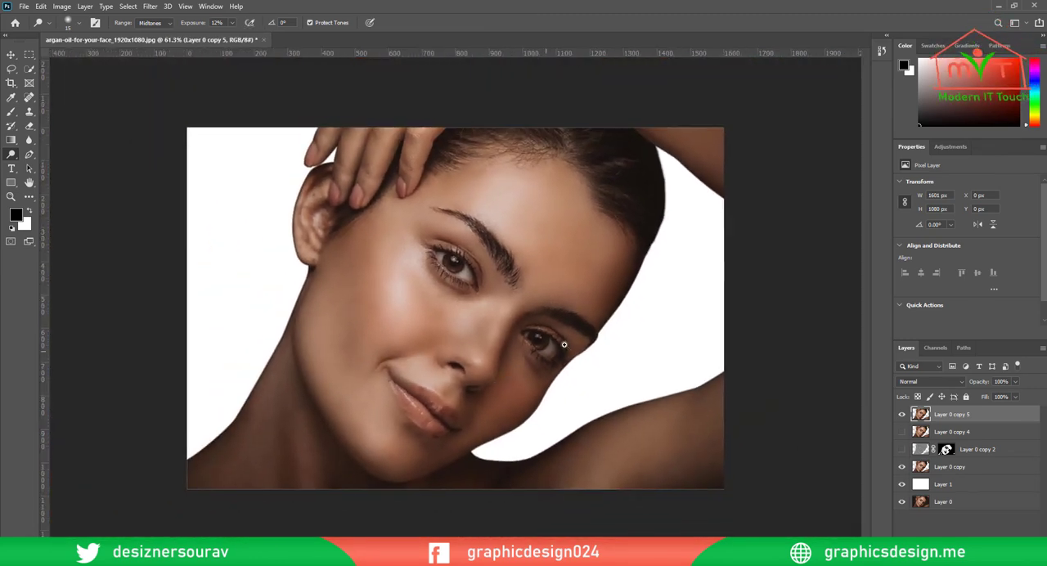
pyautogui.moveTo(530, 341); pyautogui.dragTo(751, 376)
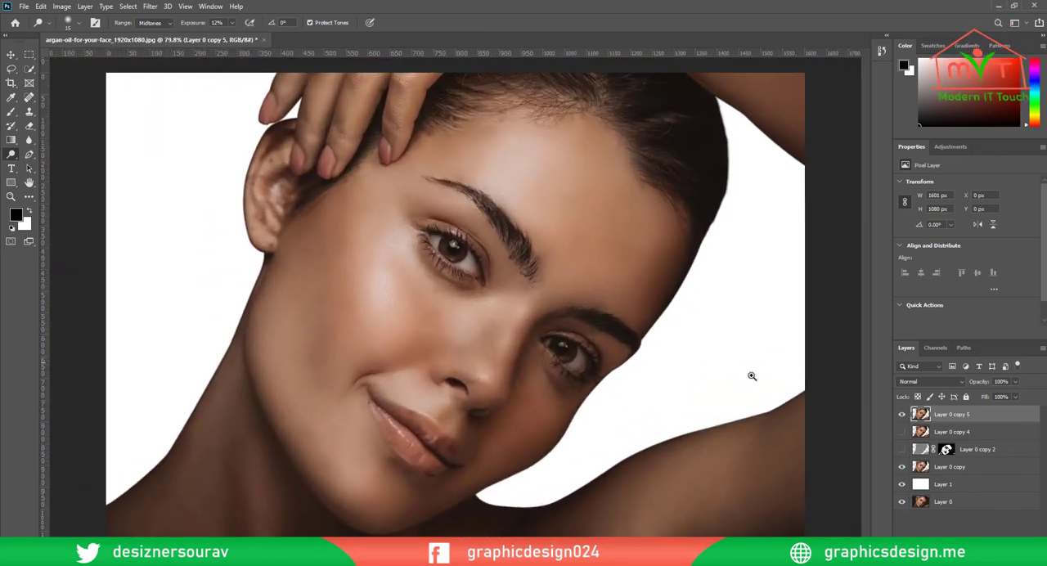
pyautogui.click(902, 414)
pyautogui.click(902, 414)
# Duplicate Layer 0 copy 5 and apply the Camera Raw Filter with Temperature 7, Vibrance +8 and Saturation +8
pyautogui.hotkey('ctrl', 'j')
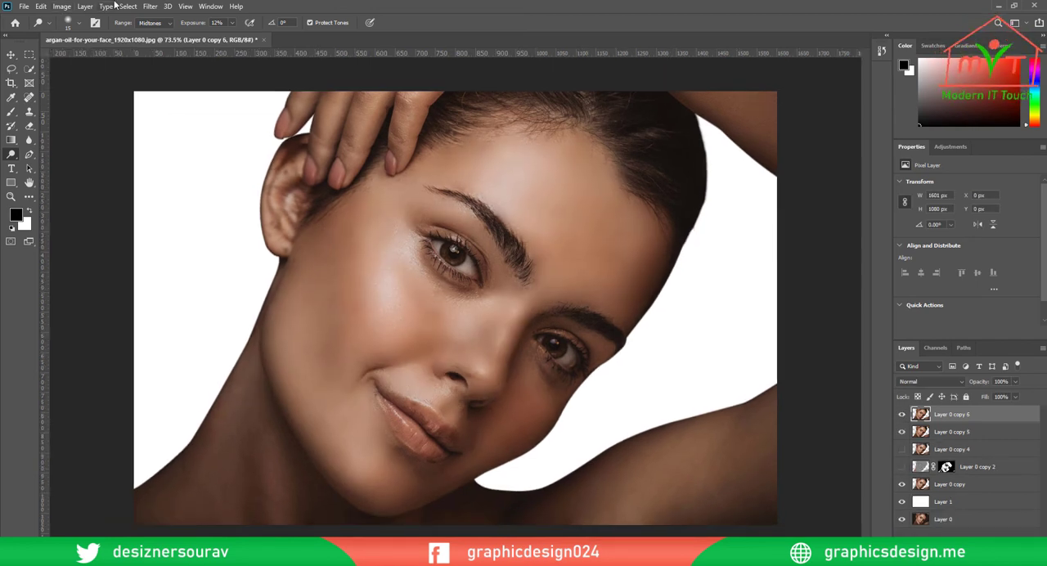
pyautogui.click(151, 6)
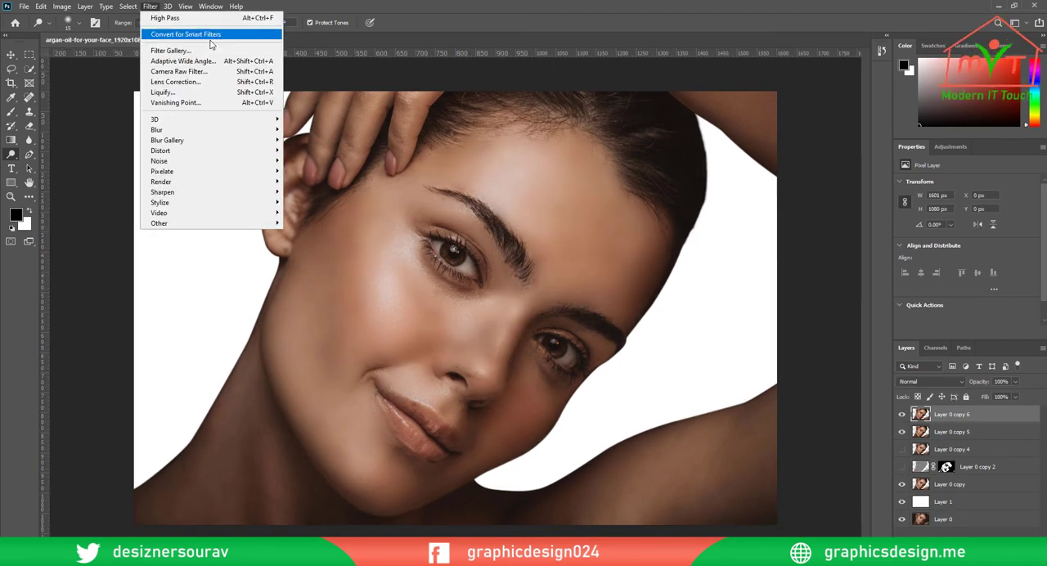
pyautogui.click(222, 73)
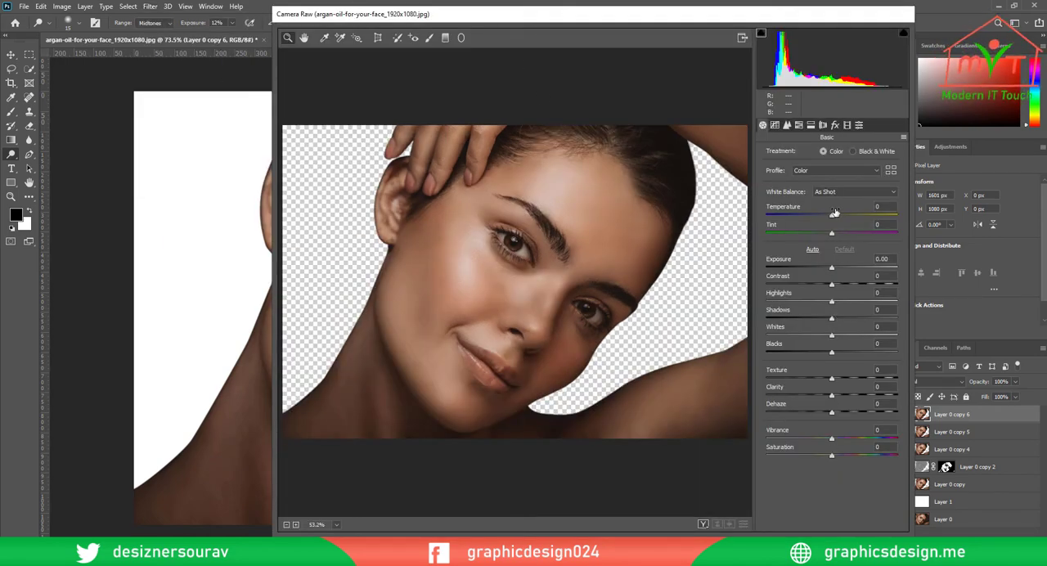
pyautogui.moveTo(832, 216); pyautogui.dragTo(844, 217)
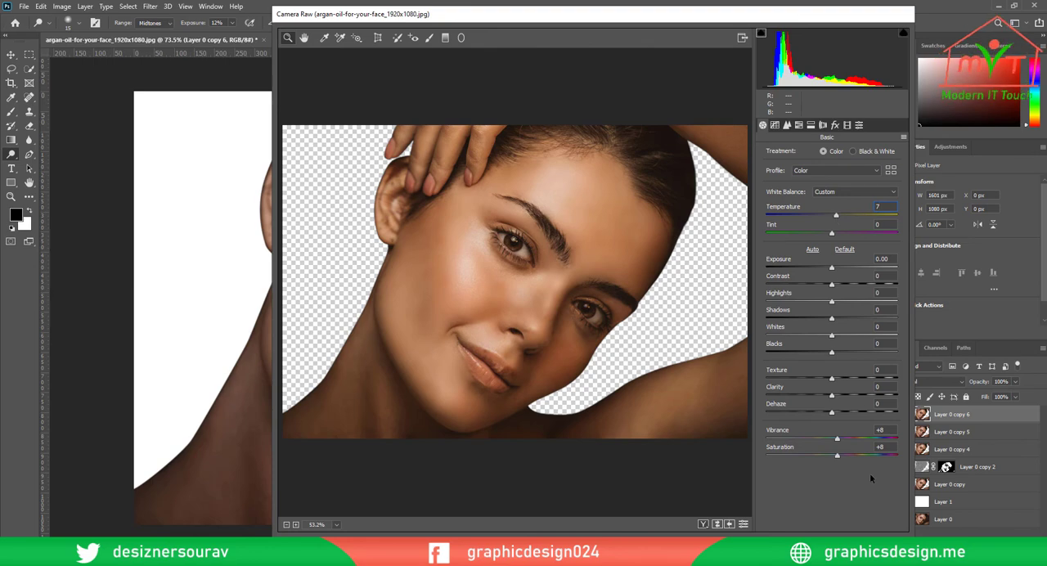
pyautogui.press('Return')
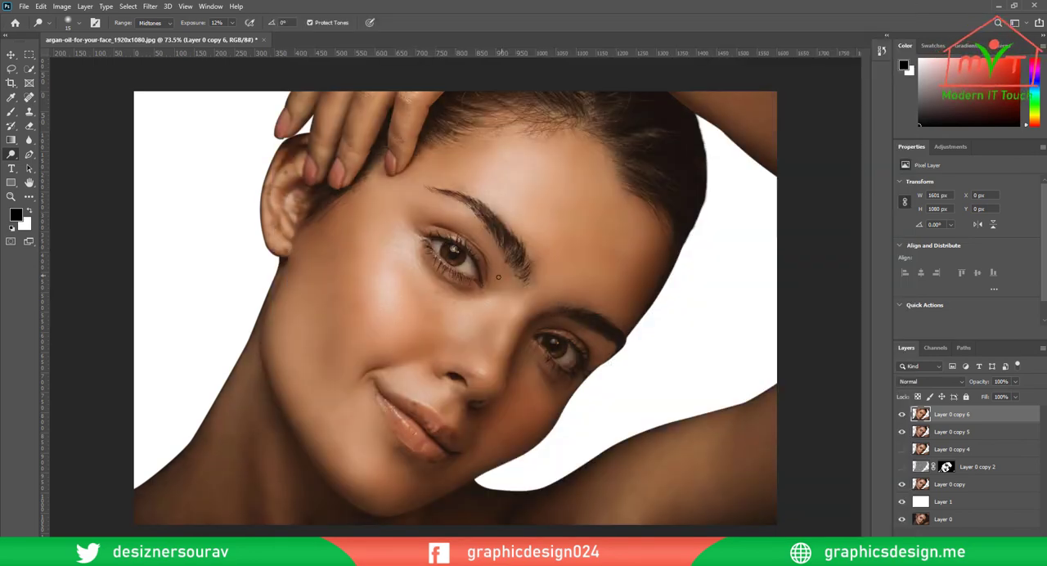
# Heal the dark spots on the upper lip and along the lower lip's edge on Layer 0 copy 6
pyautogui.press('v')
pyautogui.moveTo(518, 308); pyautogui.dragTo(537, 324)
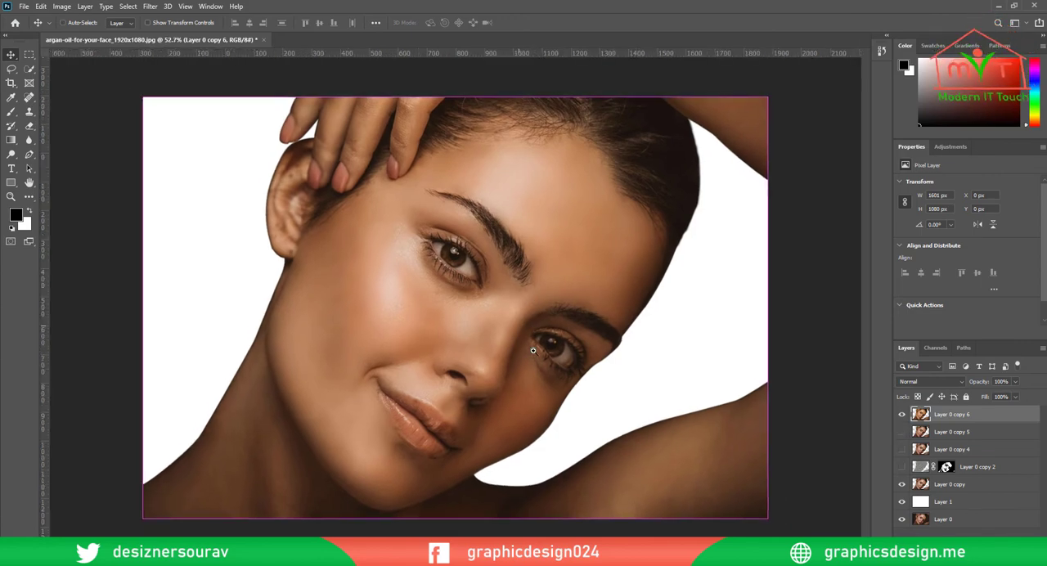
pyautogui.moveTo(556, 400); pyautogui.dragTo(563, 401)
pyautogui.moveTo(446, 445); pyautogui.dragTo(490, 353)
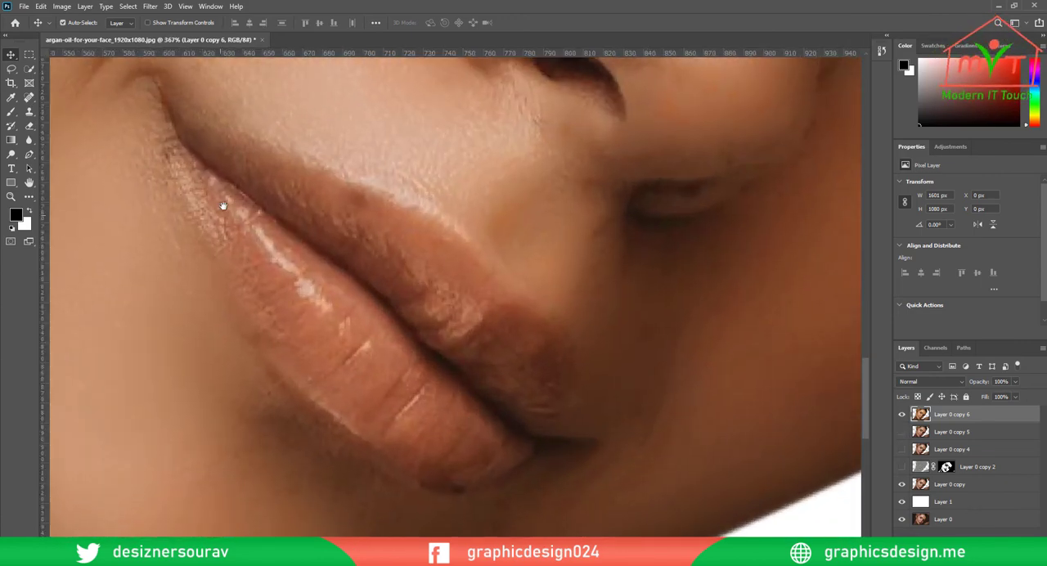
pyautogui.click(29, 97)
pyautogui.scroll(2, 495, 351)
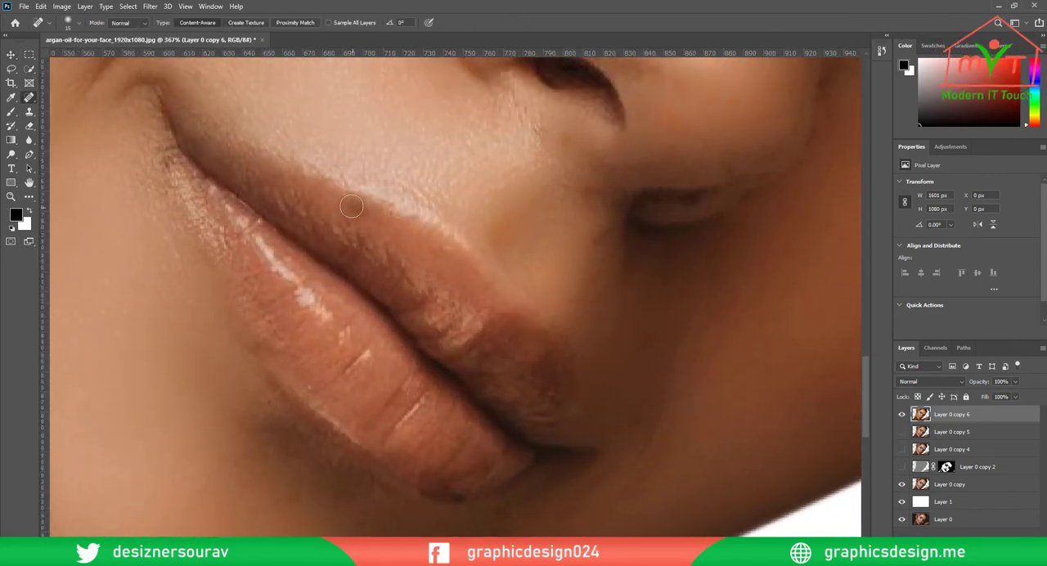
pyautogui.moveTo(458, 408); pyautogui.dragTo(417, 276)
pyautogui.moveTo(407, 370)
pyautogui.mouseDown()
pyautogui.moveTo(444, 390)
pyautogui.moveTo(414, 364)
pyautogui.moveTo(357, 349)
pyautogui.mouseUp()
pyautogui.moveTo(474, 334)
pyautogui.mouseDown()
pyautogui.moveTo(445, 327)
pyautogui.moveTo(498, 340)
pyautogui.mouseUp()
pyautogui.scroll(-10, 456, 392)
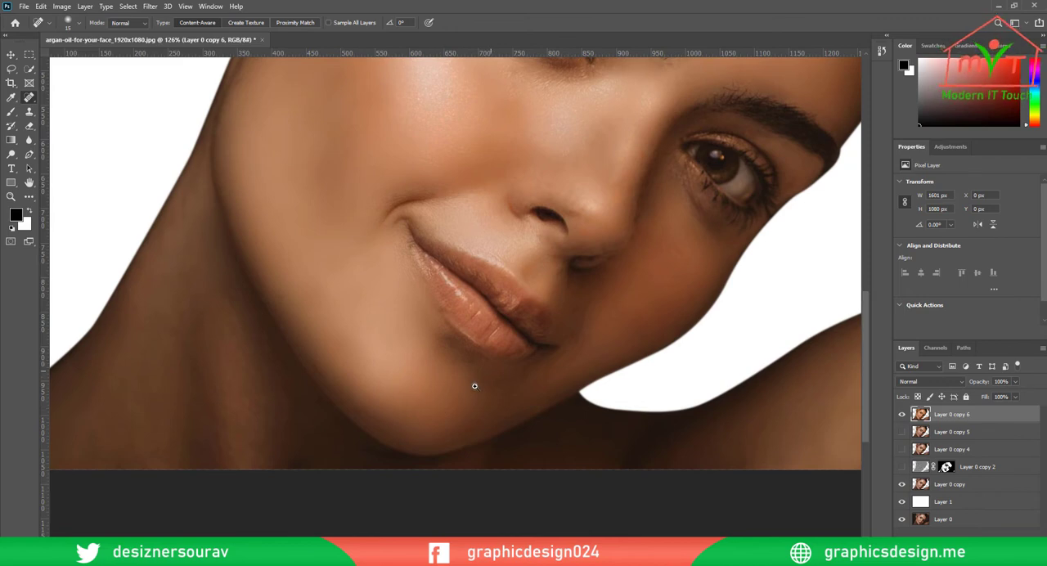
pyautogui.scroll(6, 469, 363)
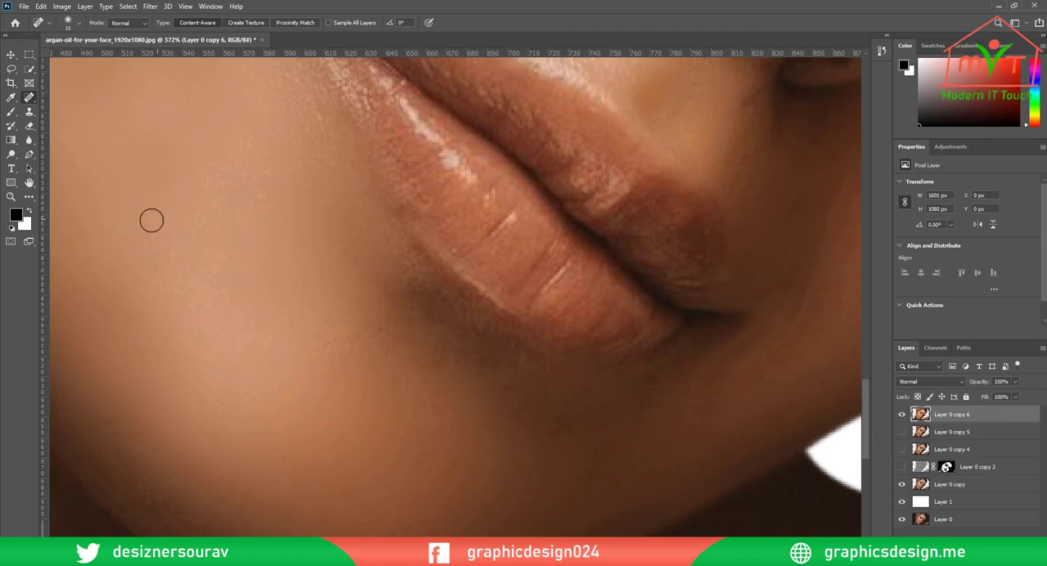
pyautogui.click(11, 153)
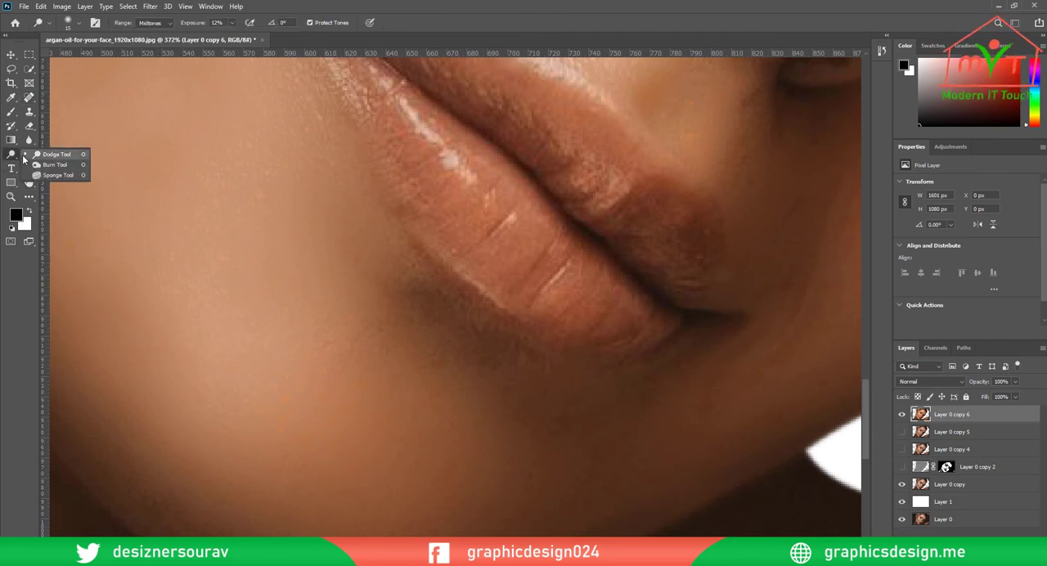
pyautogui.click(29, 140)
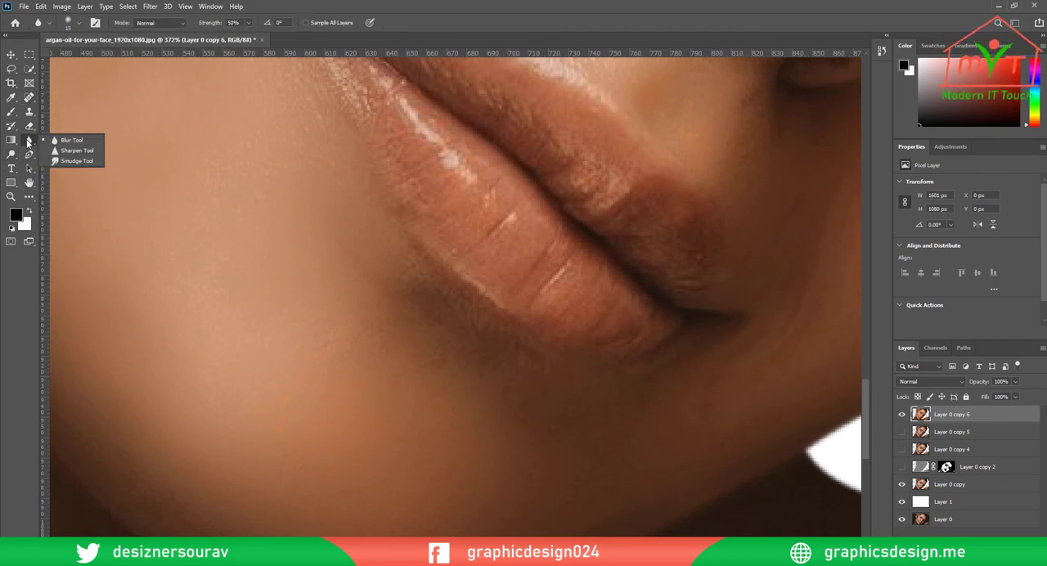
pyautogui.click(63, 141)
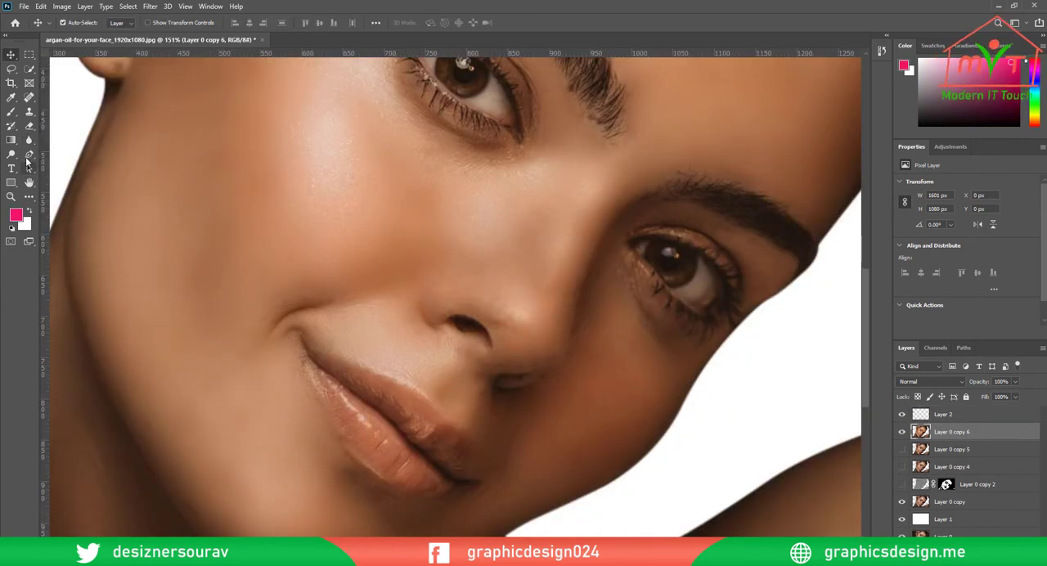
# Trace a closed path around both lips with the Pen tool, following their curves from one mouth corner to the other and back
pyautogui.click(28, 155)
pyautogui.scroll(4, 384, 286)
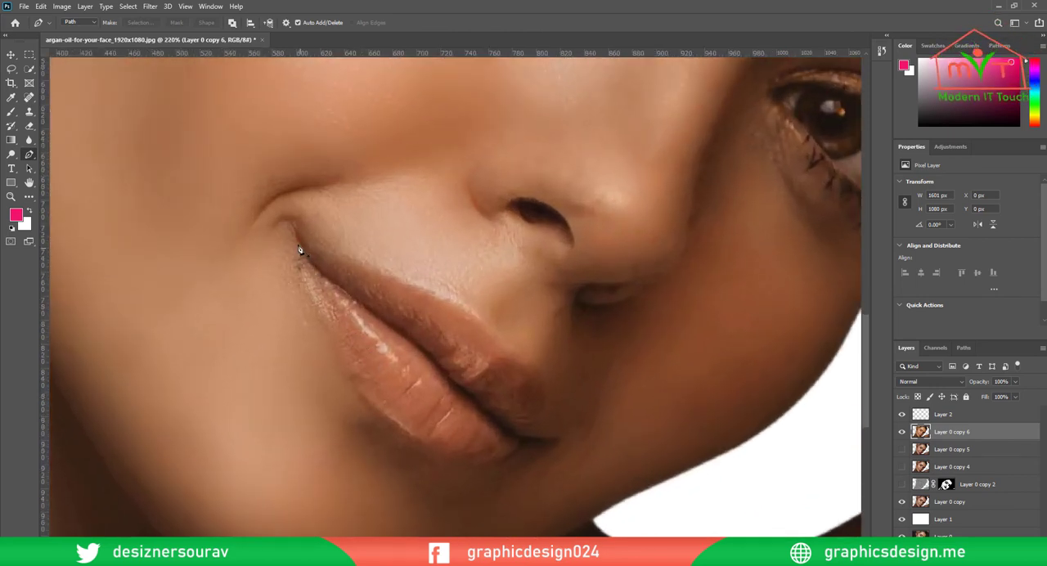
pyautogui.click(296, 237)
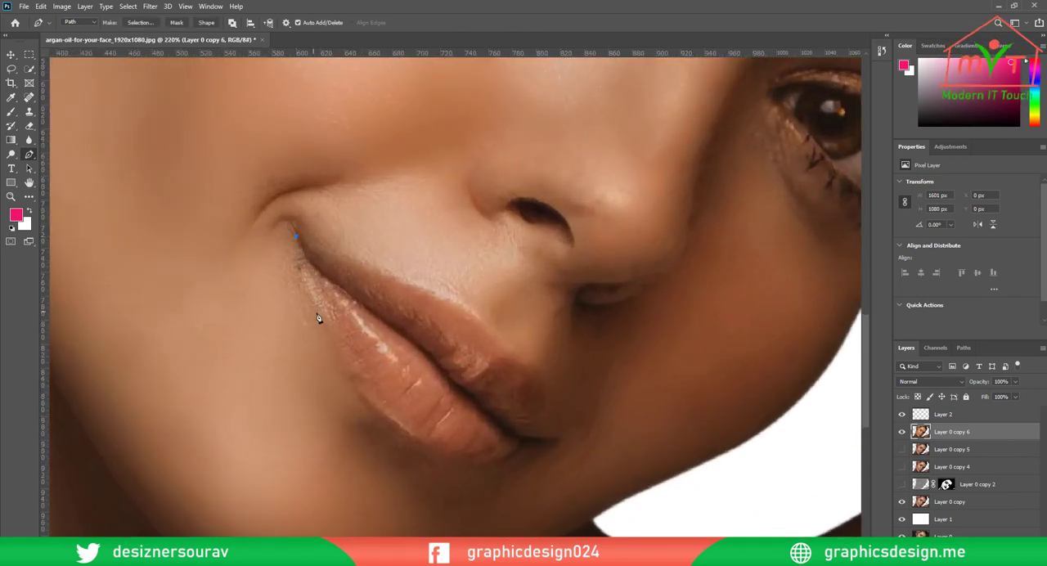
pyautogui.moveTo(316, 312); pyautogui.dragTo(337, 356)
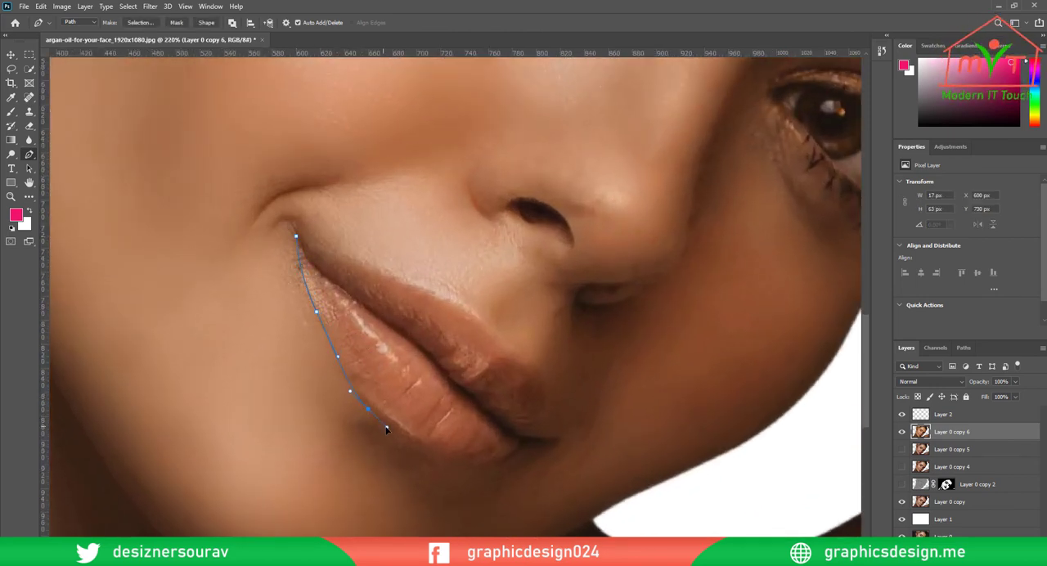
pyautogui.click(391, 427)
pyautogui.moveTo(538, 452); pyautogui.dragTo(488, 336)
pyautogui.hotkey('ctrl', 'z')
pyautogui.hotkey('ctrl', 'z')
pyautogui.moveTo(450, 299); pyautogui.dragTo(437, 294)
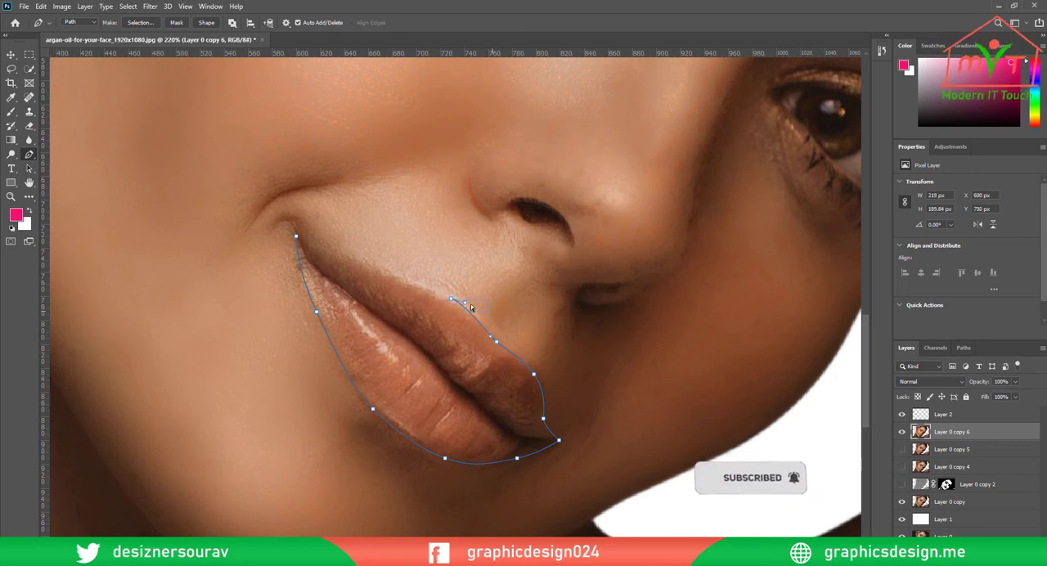
pyautogui.keyDown('ctrl'); pyautogui.click(373, 274); pyautogui.keyUp('ctrl')
pyautogui.click(452, 299)
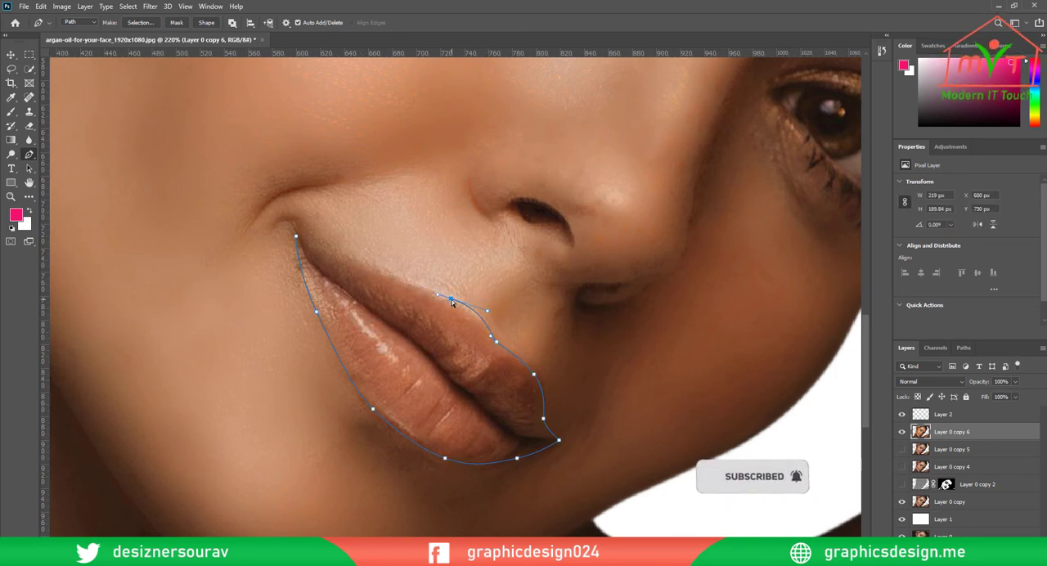
pyautogui.moveTo(360, 261); pyautogui.dragTo(328, 256)
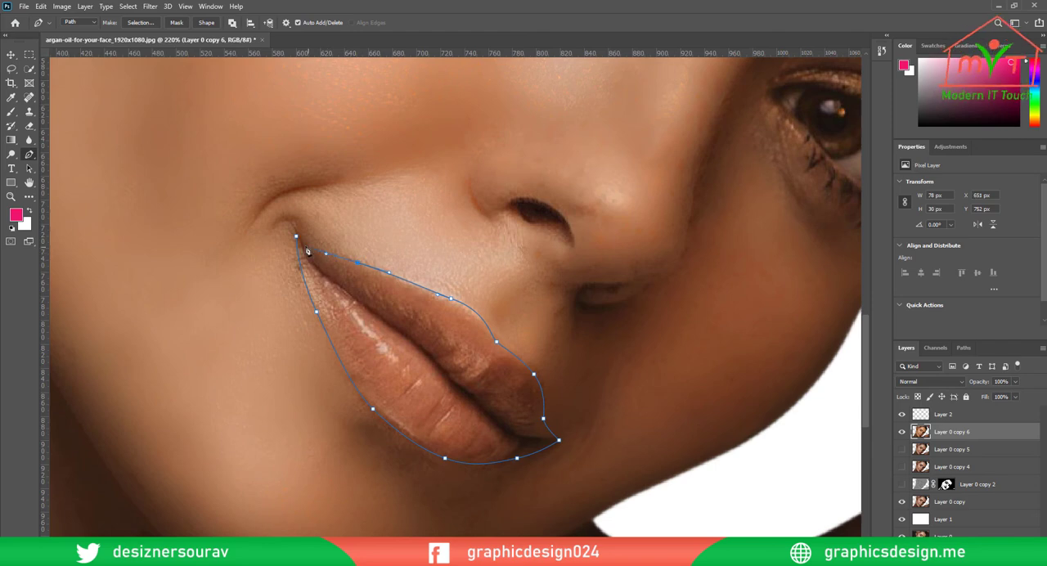
# Convert the lip path into a new anti-aliased selection with a 2.9 px feather and add an empty layer above Layer 0 copy 6
pyautogui.scroll(-5, 400, 253)
pyautogui.rightClick(397, 294)
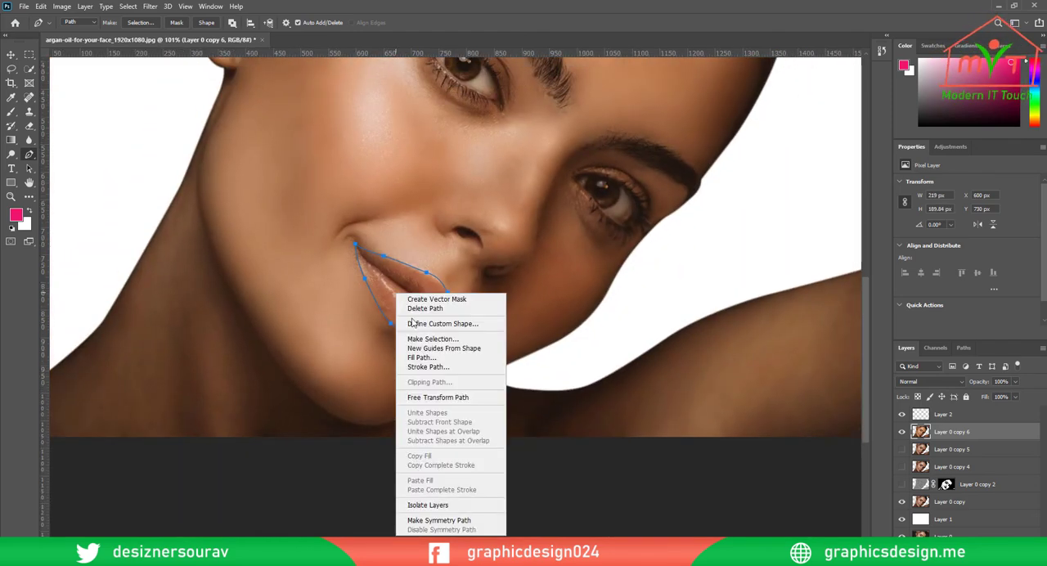
pyautogui.click(418, 339)
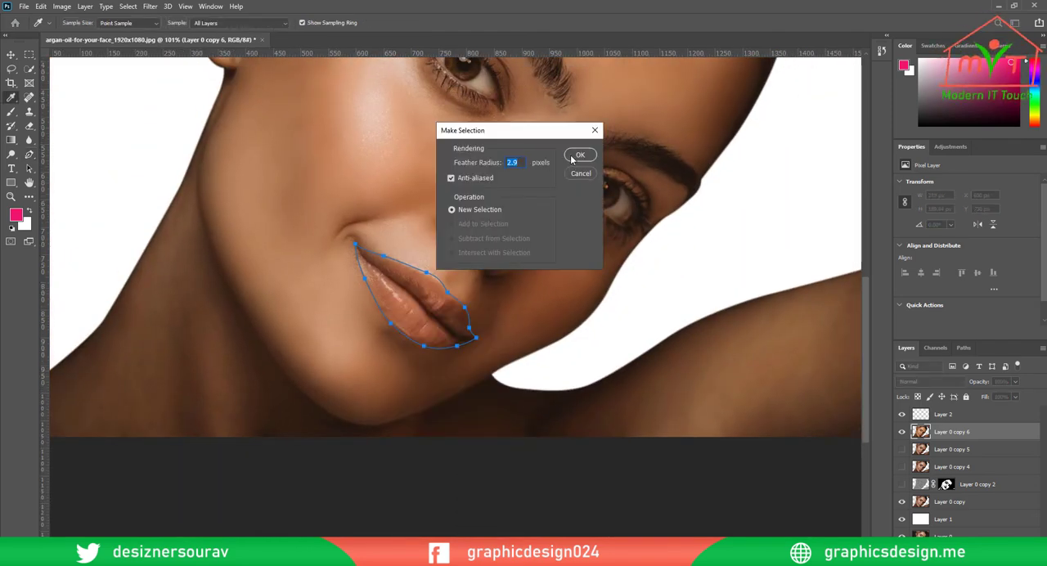
pyautogui.click(576, 155)
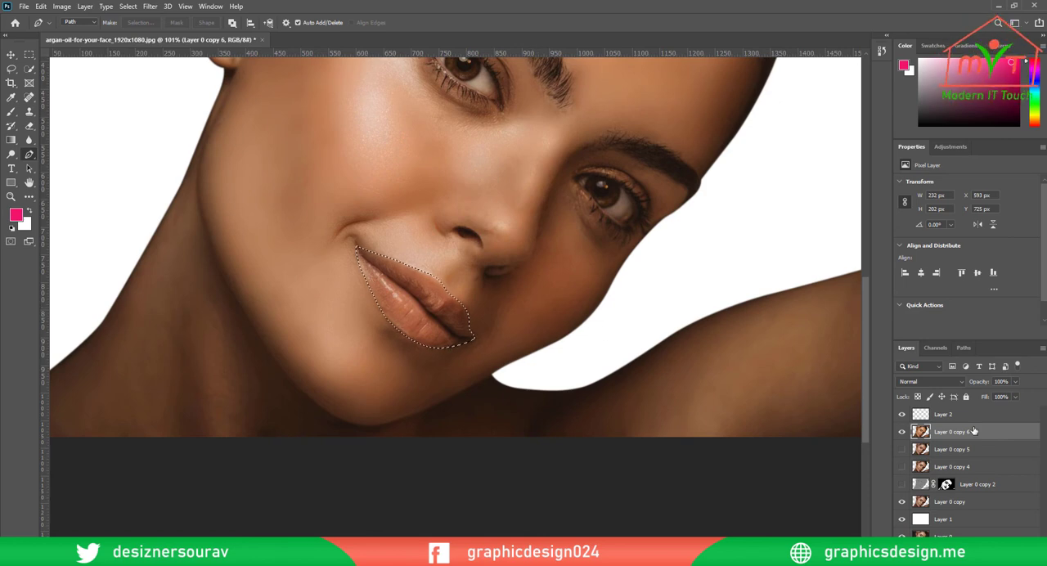
pyautogui.click(1001, 558)
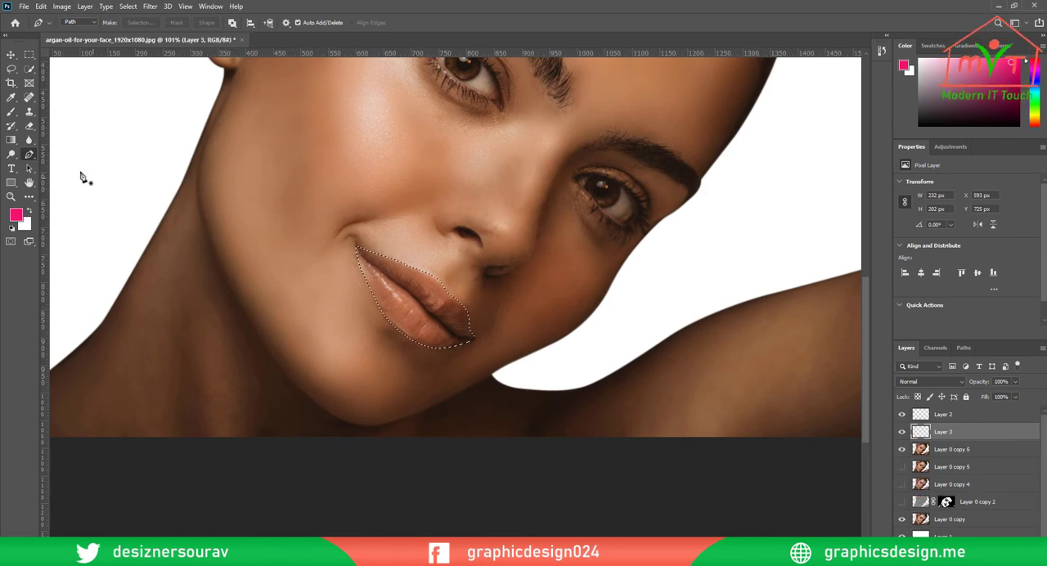
# Sample the colour #ac364e from the crimson swatch on Layer 2, fill the lip selection with it on Layer 3 and deselect
pyautogui.scroll(2, 256, 271)
pyautogui.click(15, 216)
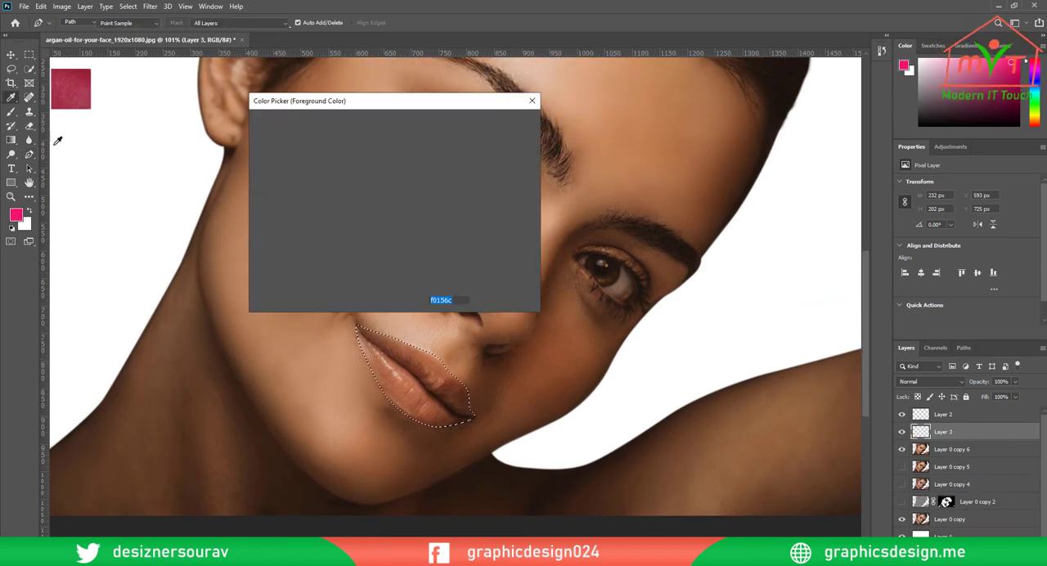
pyautogui.click(70, 88)
pyautogui.click(501, 122)
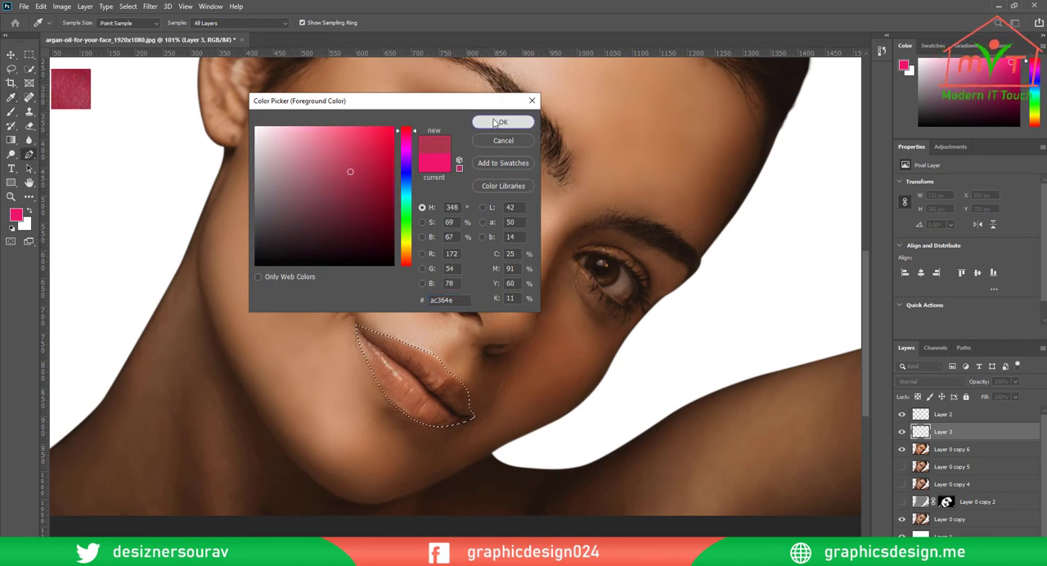
pyautogui.press('p')
pyautogui.hotkey('alt', 'BackSpace')
pyautogui.hotkey('ctrl', 'd')
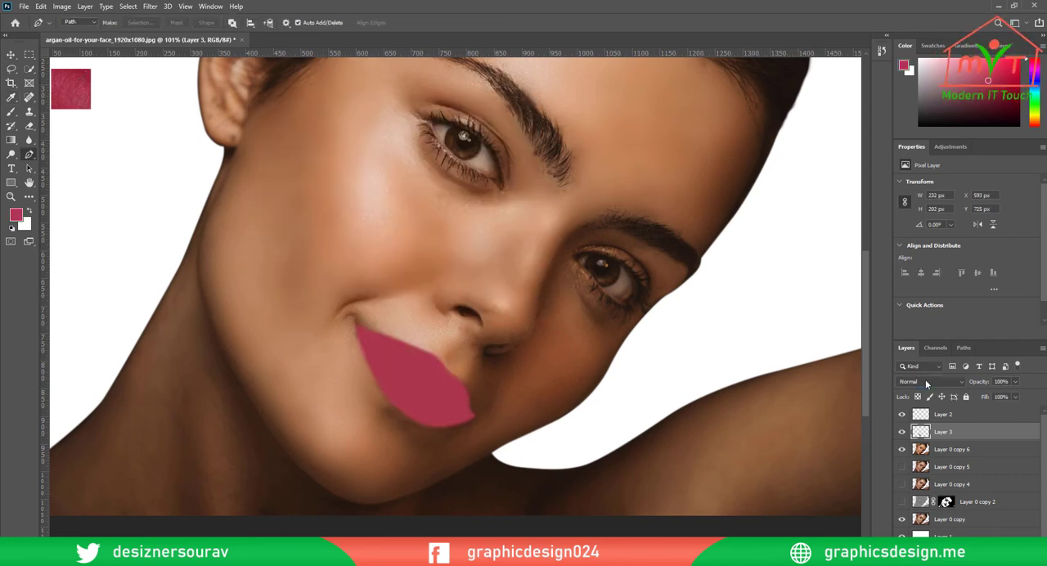
# Blend the lip colour on Layer 3 in Overlay mode and adjust the layer's fill
pyautogui.click(926, 381)
pyautogui.scroll(-2, 454, 305)
pyautogui.click(908, 427)
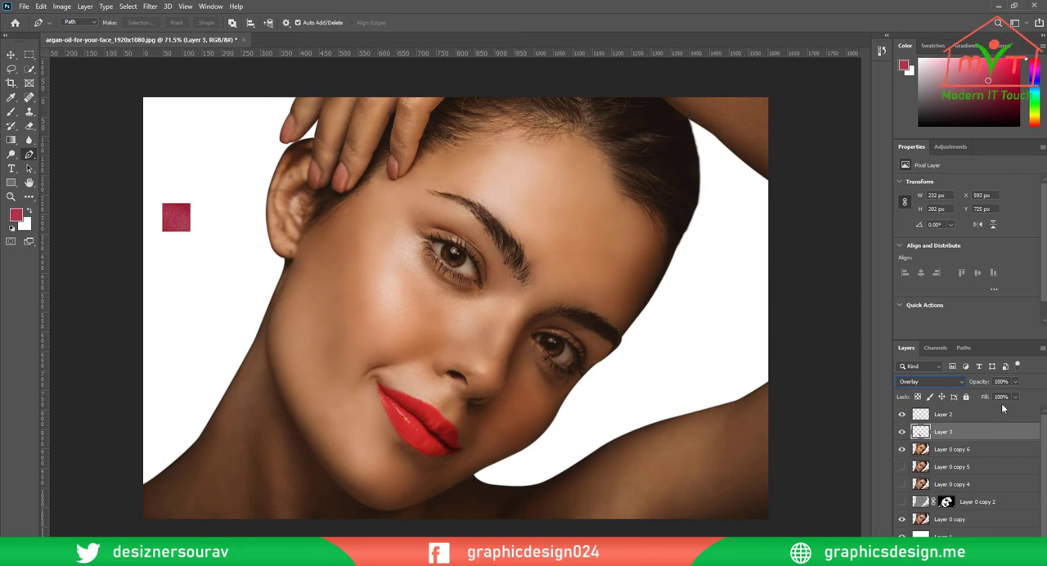
pyautogui.moveTo(973, 400); pyautogui.dragTo(984, 399)
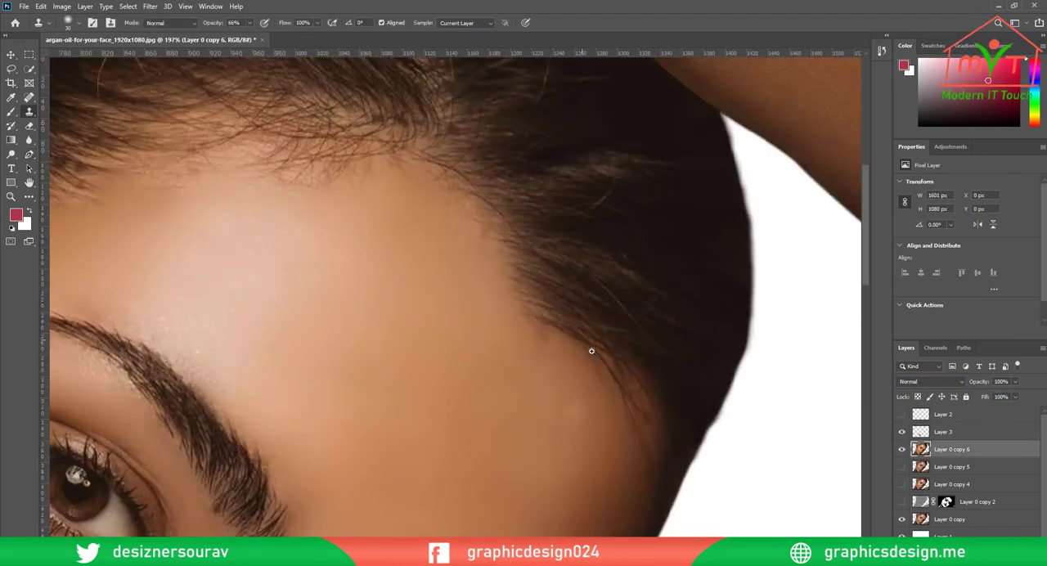
# Patch the strip of forehead skin along the hairline near the temple on Layer 0 copy 6 with the Patch tool
pyautogui.scroll(4, 592, 351)
pyautogui.rightClick(31, 98)
pyautogui.click(78, 119)
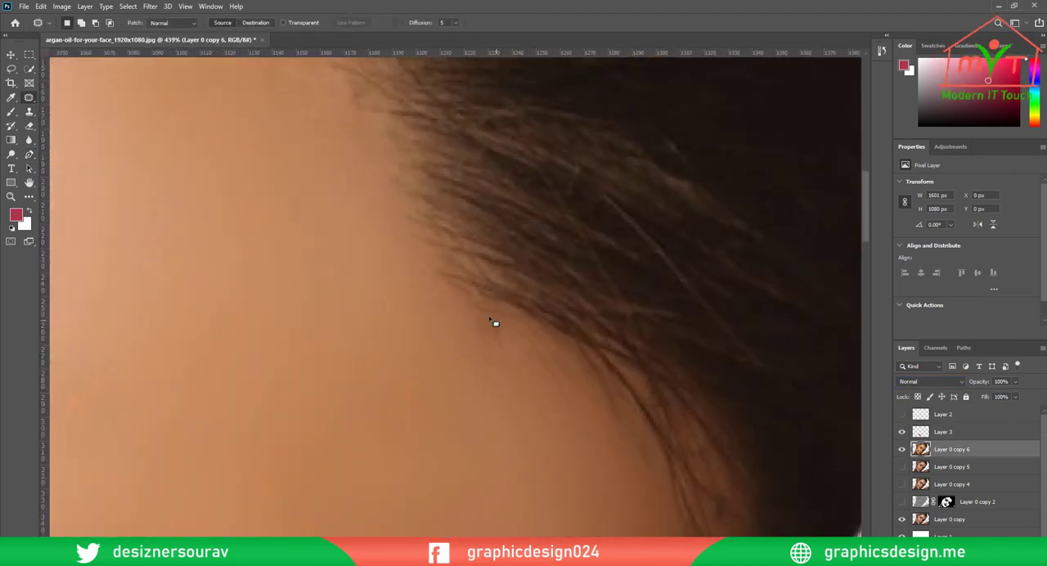
pyautogui.moveTo(496, 320)
pyautogui.mouseDown()
pyautogui.moveTo(455, 306)
pyautogui.moveTo(565, 412)
pyautogui.moveTo(571, 396)
pyautogui.moveTo(534, 340)
pyautogui.moveTo(475, 367)
pyautogui.mouseUp()
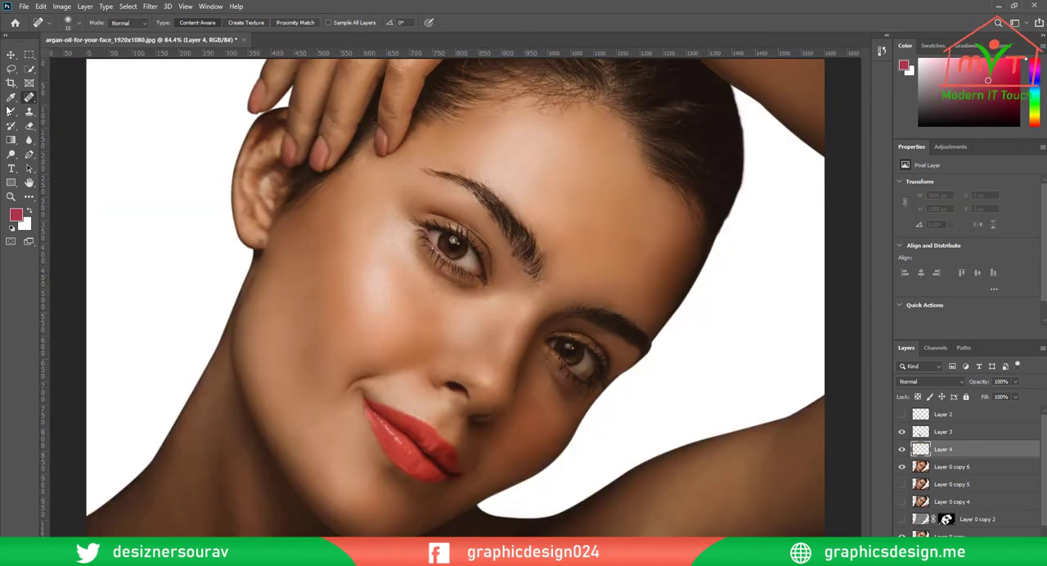
# Select an ellipse about 110 by 160 px on the lit cheek with a 5.7 px feather and fill it with the lip colour on Layer 4
pyautogui.click(28, 55)
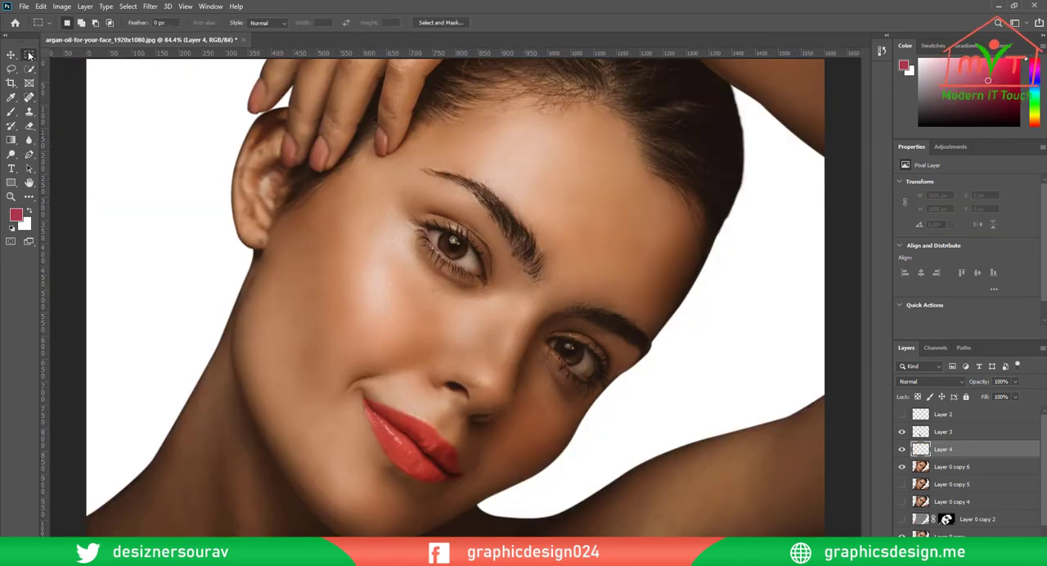
pyautogui.rightClick(28, 54)
pyautogui.click(82, 70)
pyautogui.moveTo(363, 288); pyautogui.dragTo(393, 338)
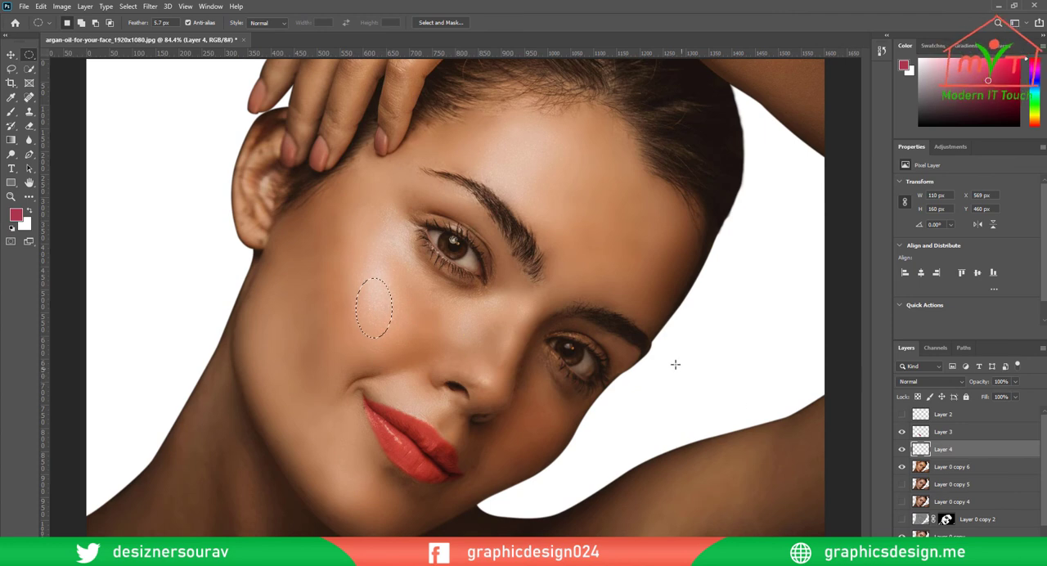
pyautogui.hotkey('alt', 'BackSpace')
pyautogui.hotkey('ctrl', 'd')
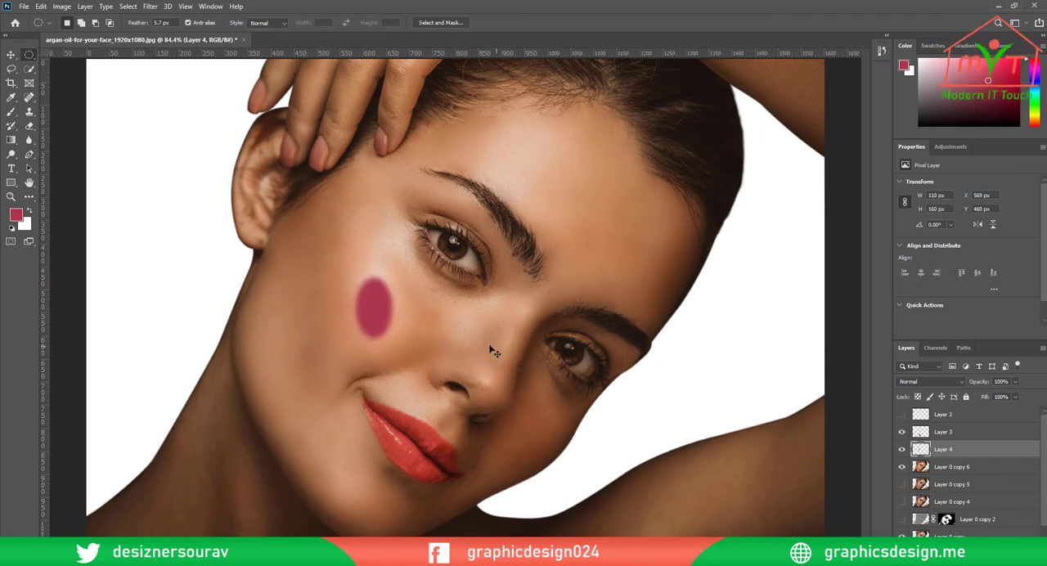
# Tilt the oval on the lit cheek with Free Transform and place a copy of it on the shaded cheek
pyautogui.hotkey('ctrl', 't')
pyautogui.moveTo(423, 276); pyautogui.dragTo(435, 295)
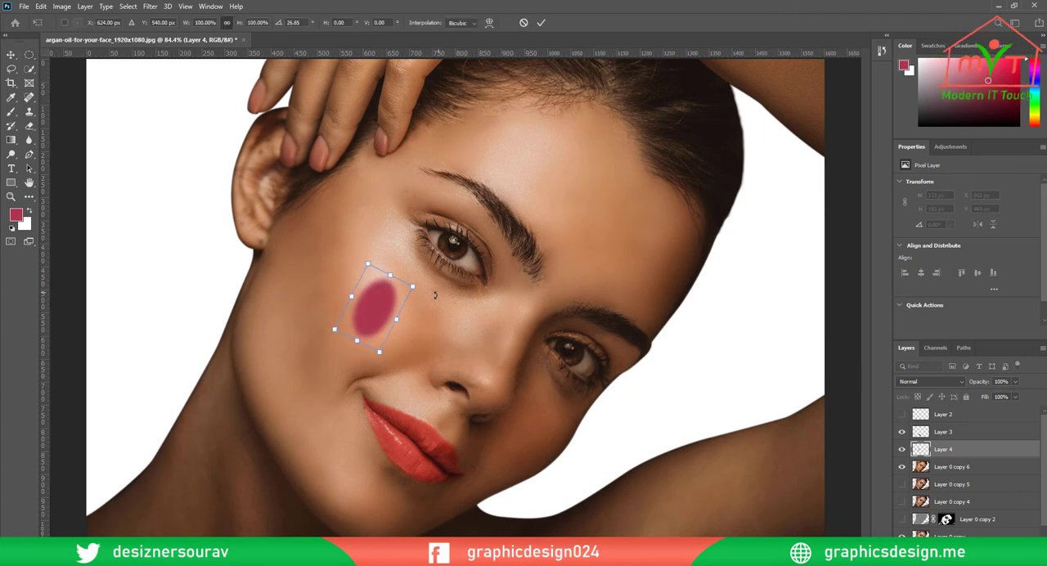
pyautogui.moveTo(372, 318); pyautogui.dragTo(542, 434)
pyautogui.press('Return')
pyautogui.press('x')
pyautogui.press('v')
# Rotate the oval copy on the shaded cheek so it tilts further along the face contour
pyautogui.hotkey('ctrl', 't')
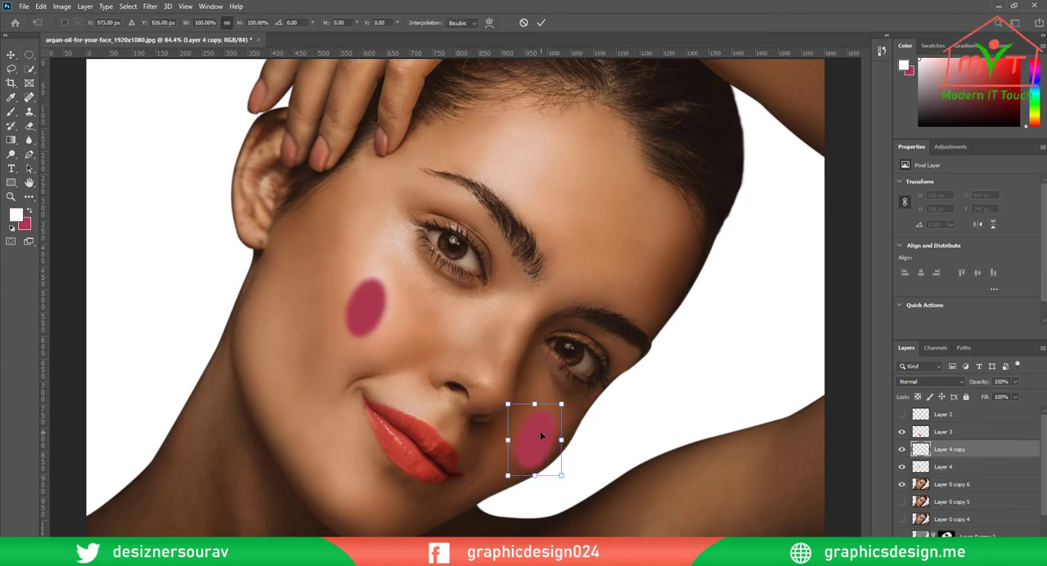
pyautogui.moveTo(577, 400); pyautogui.dragTo(584, 393)
pyautogui.click(541, 22)
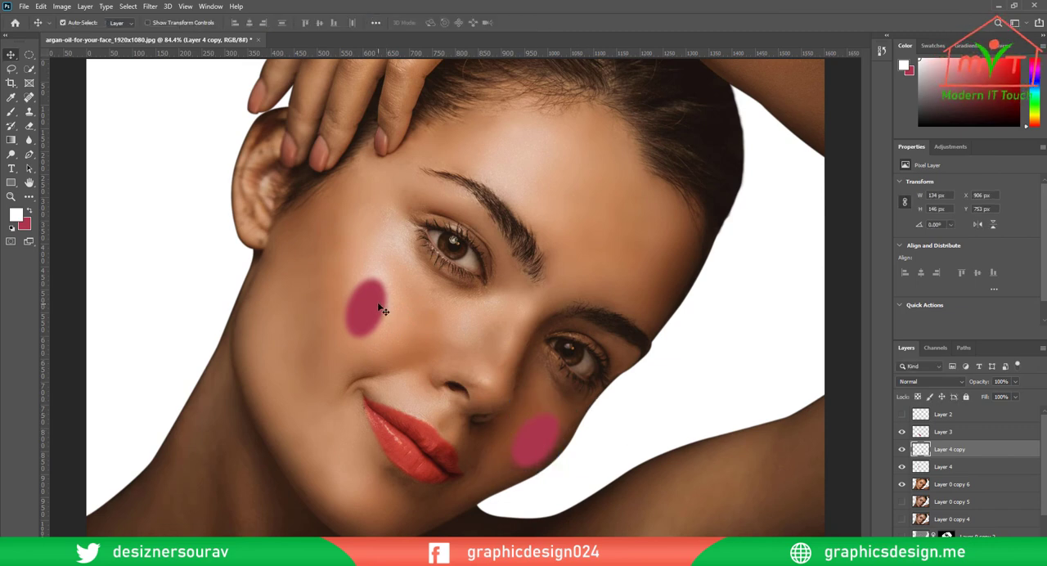
# Soften the lit cheek's oval on Layer 4 with a Gaussian Blur and set its blend mode to Vivid Light
pyautogui.click(382, 309)
pyautogui.click(150, 7)
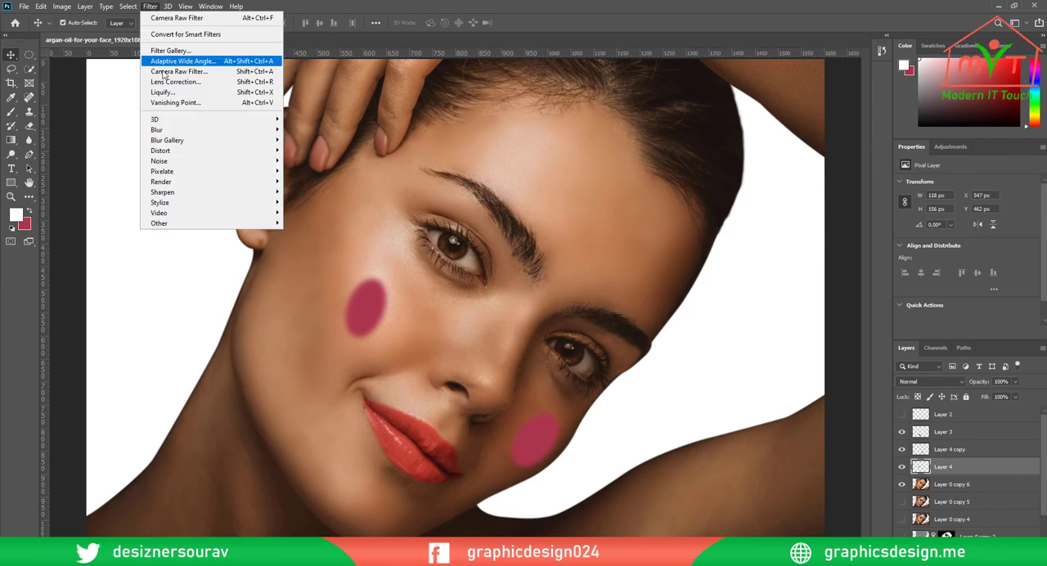
pyautogui.moveTo(242, 133)
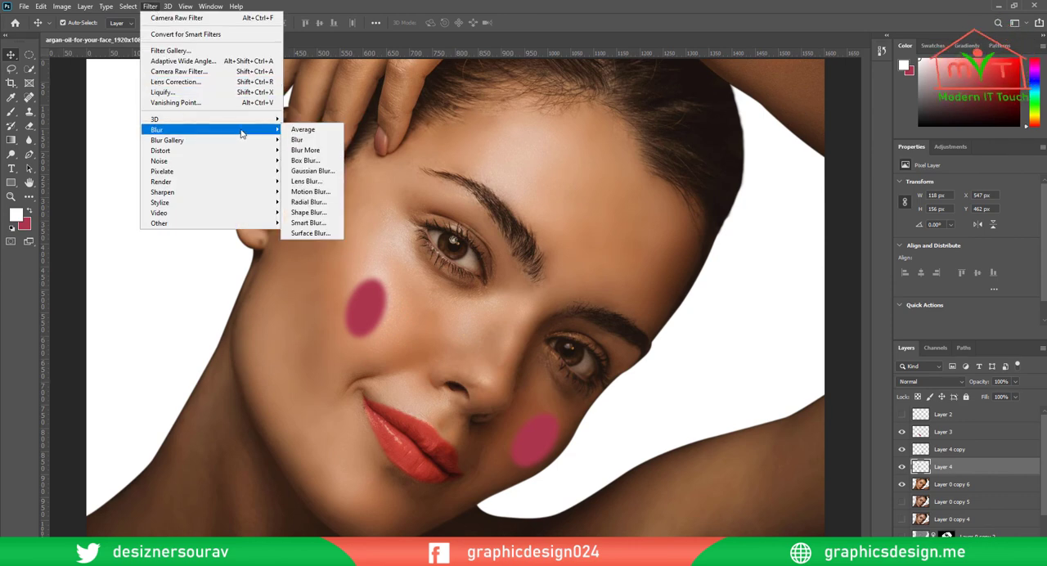
pyautogui.click(310, 171)
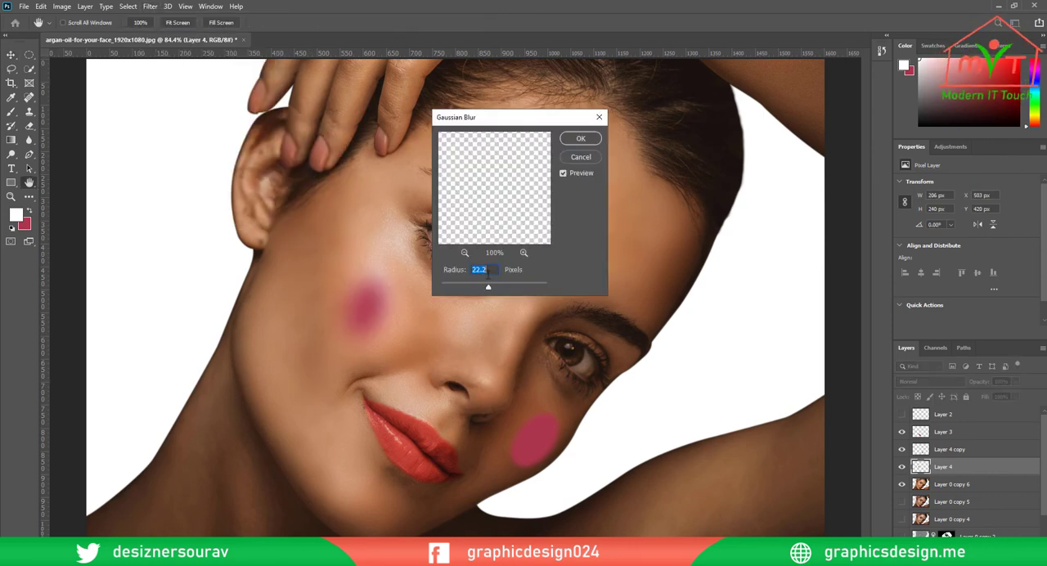
pyautogui.press('Return')
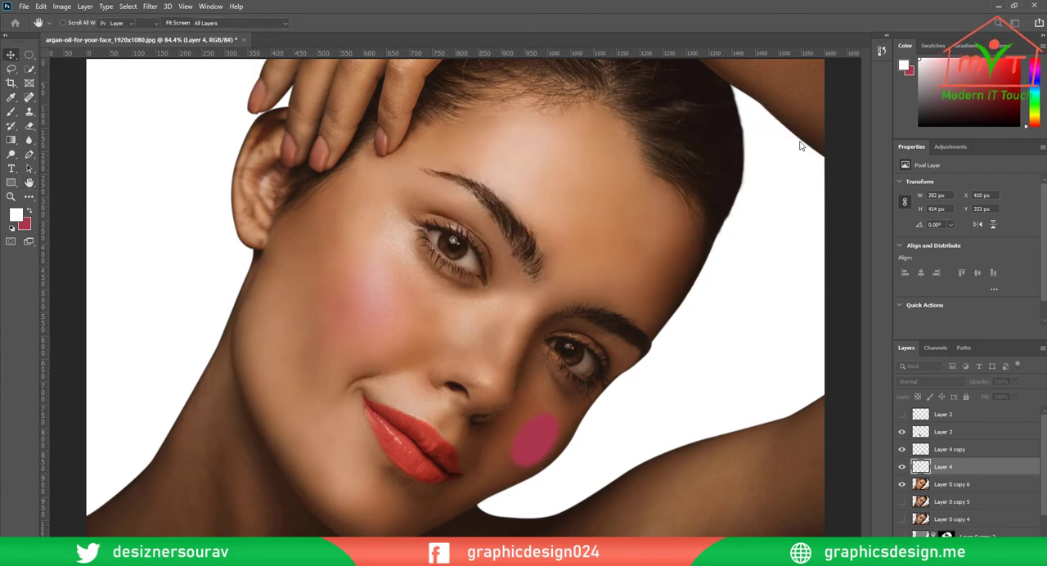
pyautogui.click(923, 382)
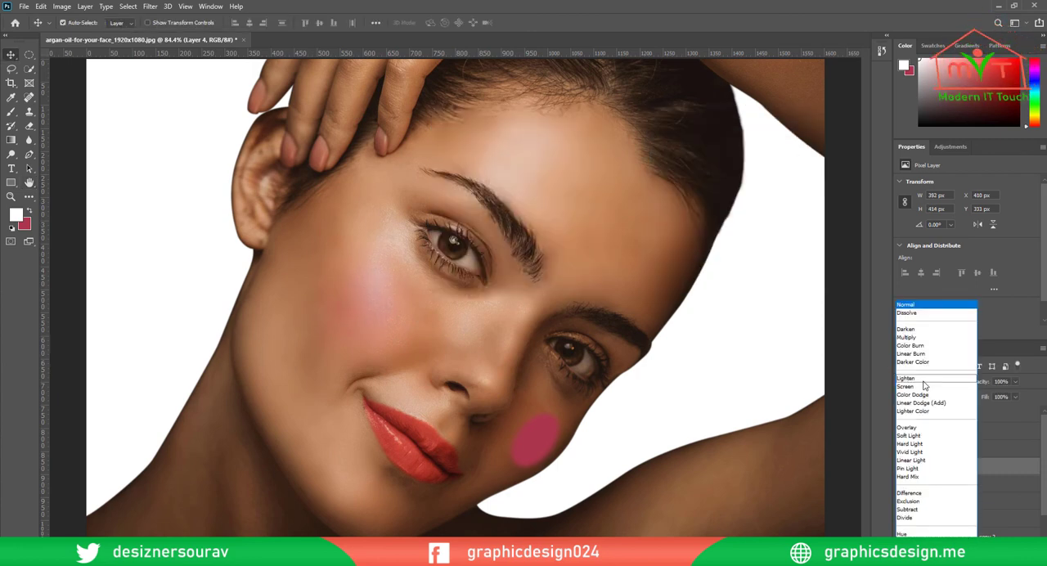
pyautogui.click(924, 453)
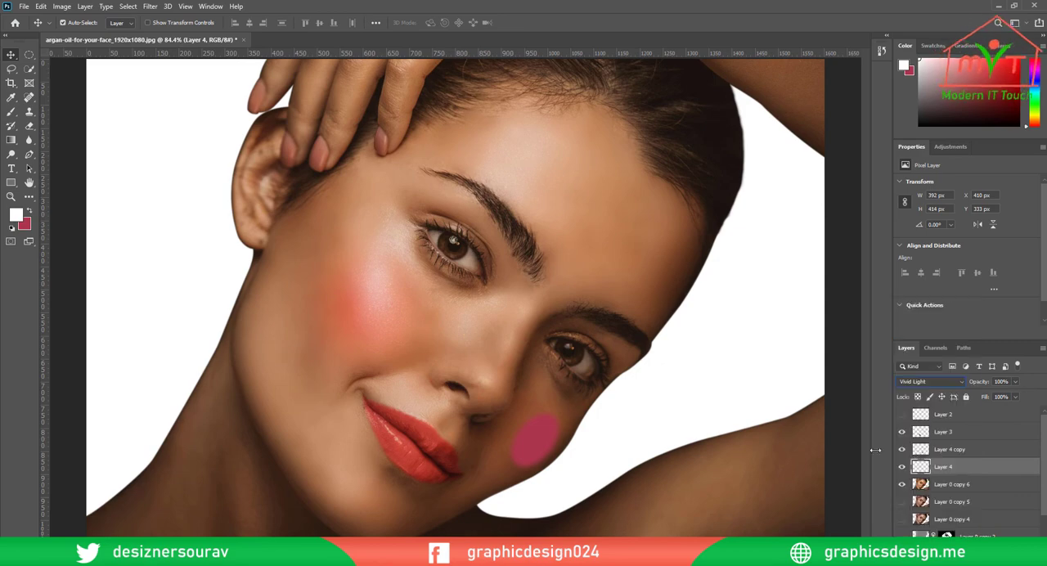
# Skew the lit cheek's blush on Layer 4 horizontally by about -9.85° with Free Transform and reposition it on the cheek
pyautogui.scroll(-3, 509, 395)
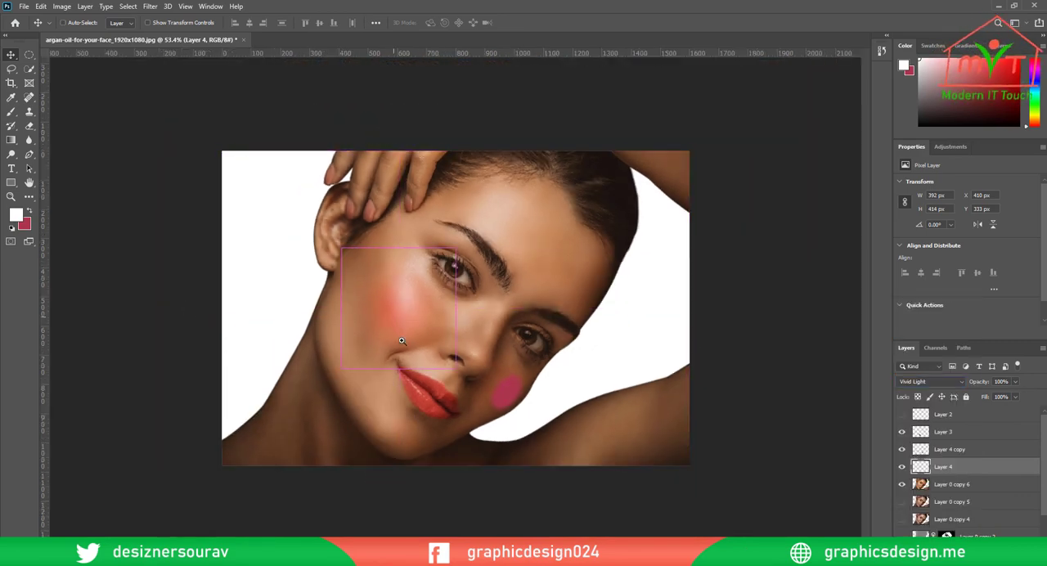
pyautogui.scroll(4, 422, 364)
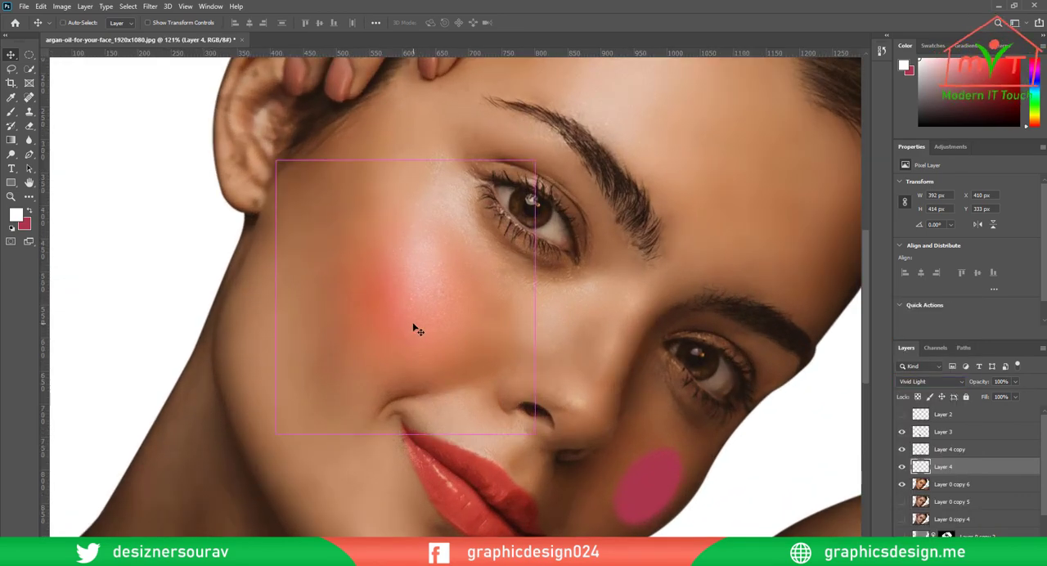
pyautogui.hotkey('ctrl', 't')
pyautogui.moveTo(405, 434); pyautogui.dragTo(353, 444)
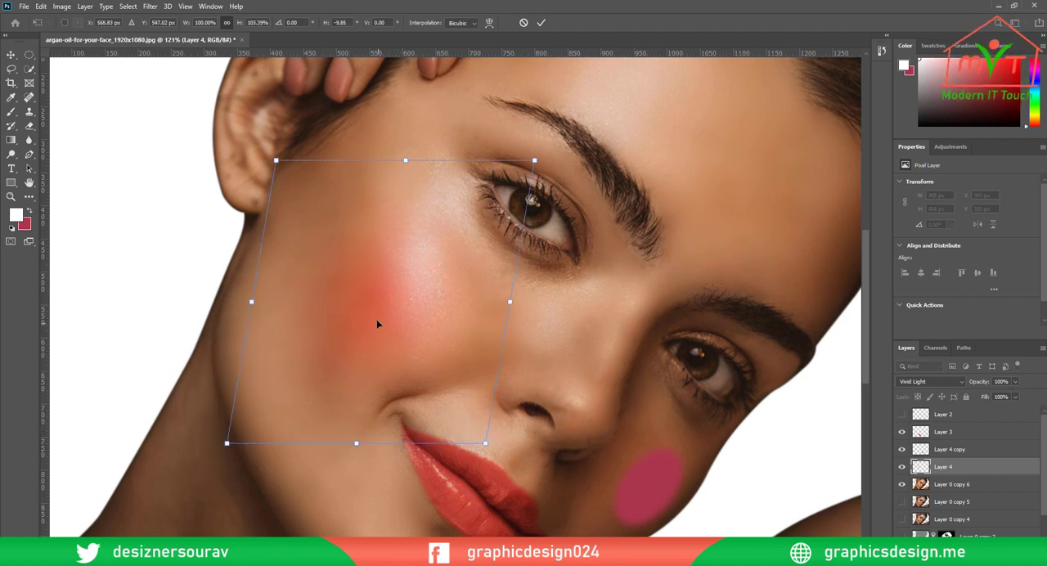
pyautogui.moveTo(376, 319); pyautogui.dragTo(397, 317)
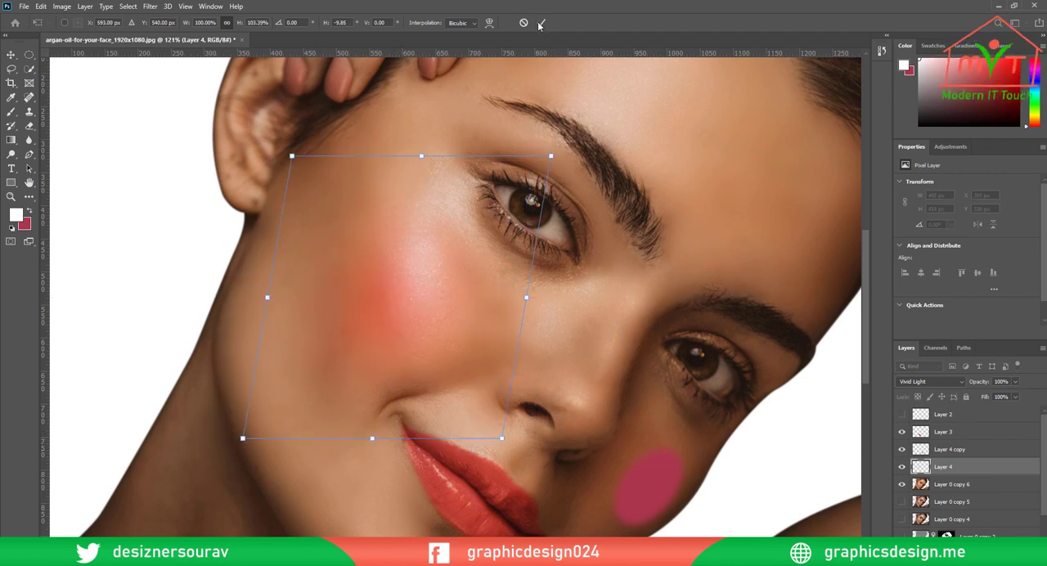
pyautogui.click(539, 22)
# Delete the unblurred oval on the shaded cheek and place a copy of the lit cheek's blush there instead
pyautogui.scroll(-5, 547, 345)
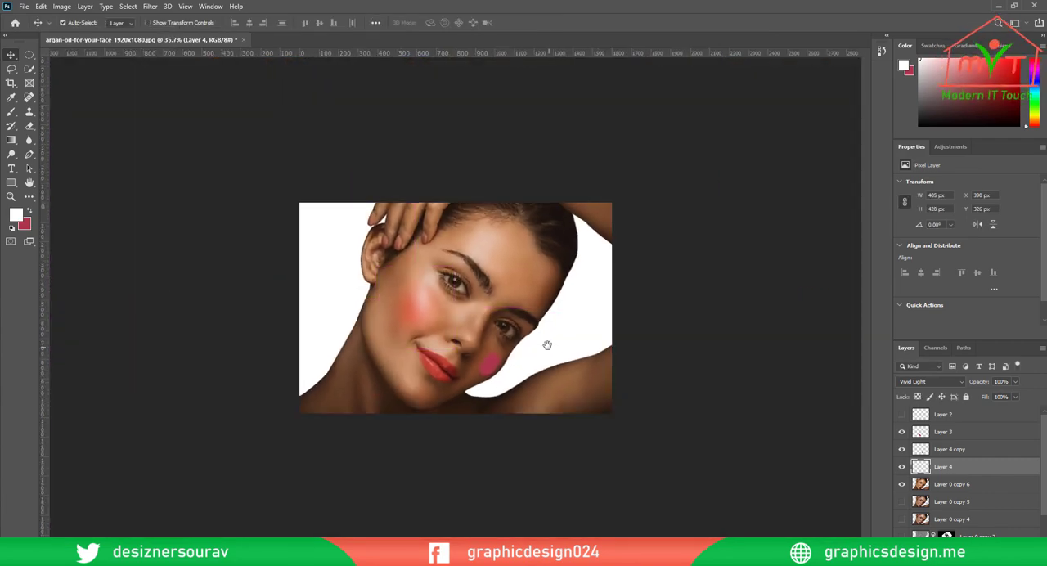
pyautogui.scroll(4, 547, 345)
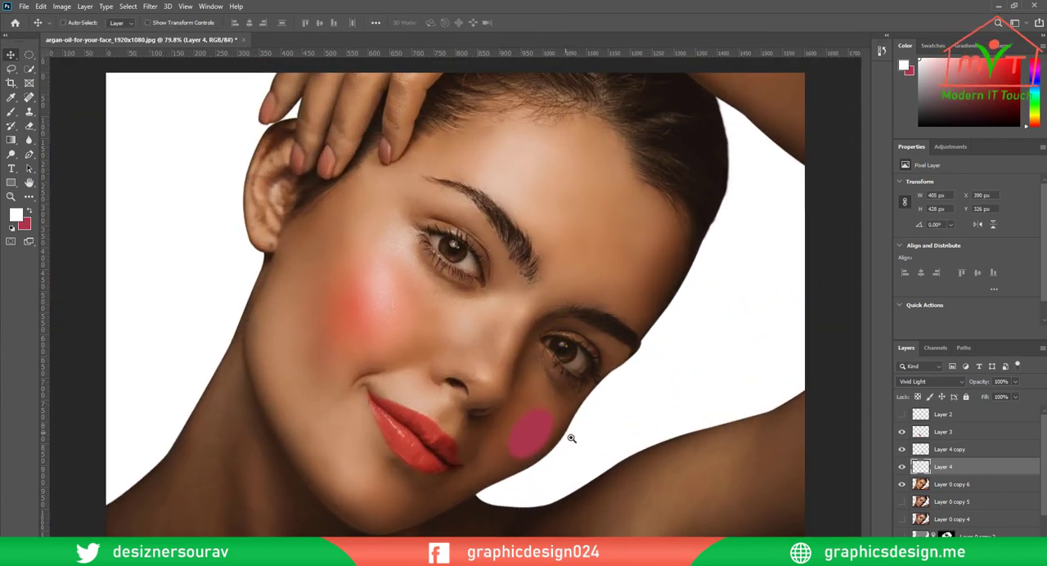
pyautogui.moveTo(572, 438); pyautogui.dragTo(575, 438)
pyautogui.keyDown('ctrl'); pyautogui.click(547, 437); pyautogui.keyUp('ctrl')
pyautogui.press('Delete')
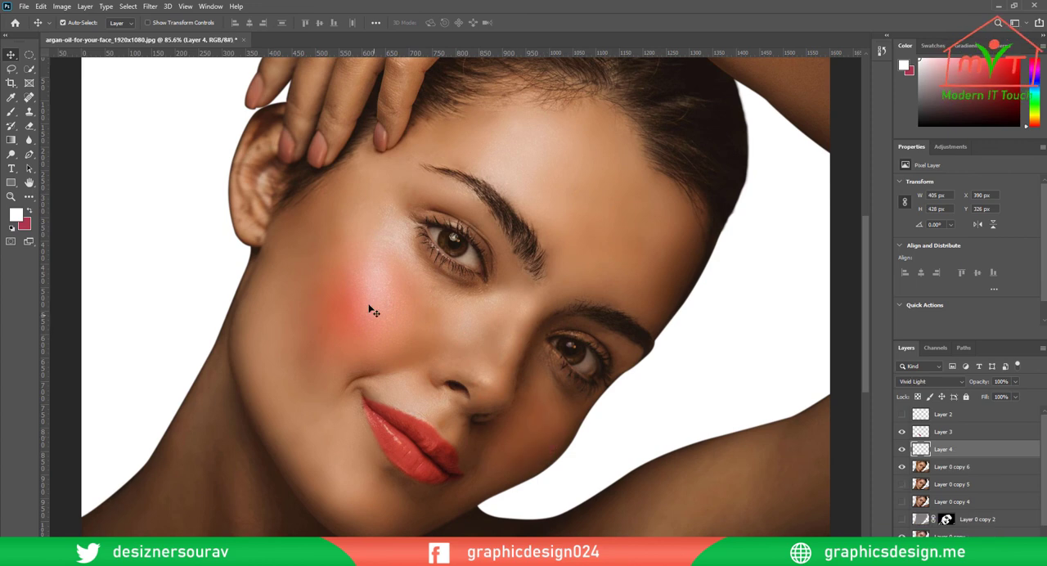
pyautogui.moveTo(349, 310); pyautogui.dragTo(548, 433)
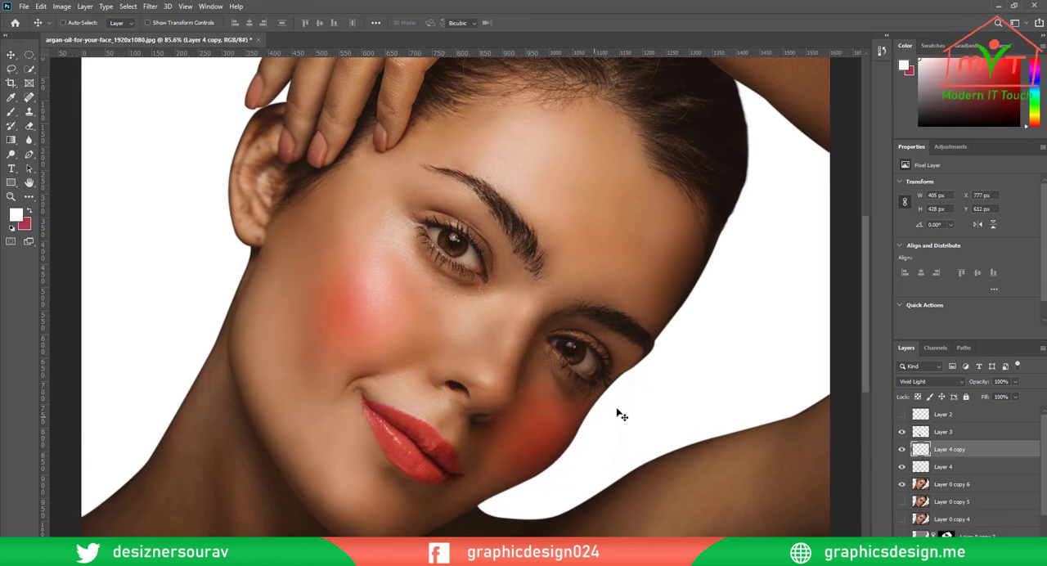
# Scale the shaded cheek's blush copy down to about 62% and rotate it 14.7° with Free Transform
pyautogui.hotkey('ctrl', 't')
pyautogui.moveTo(630, 438); pyautogui.dragTo(595, 438)
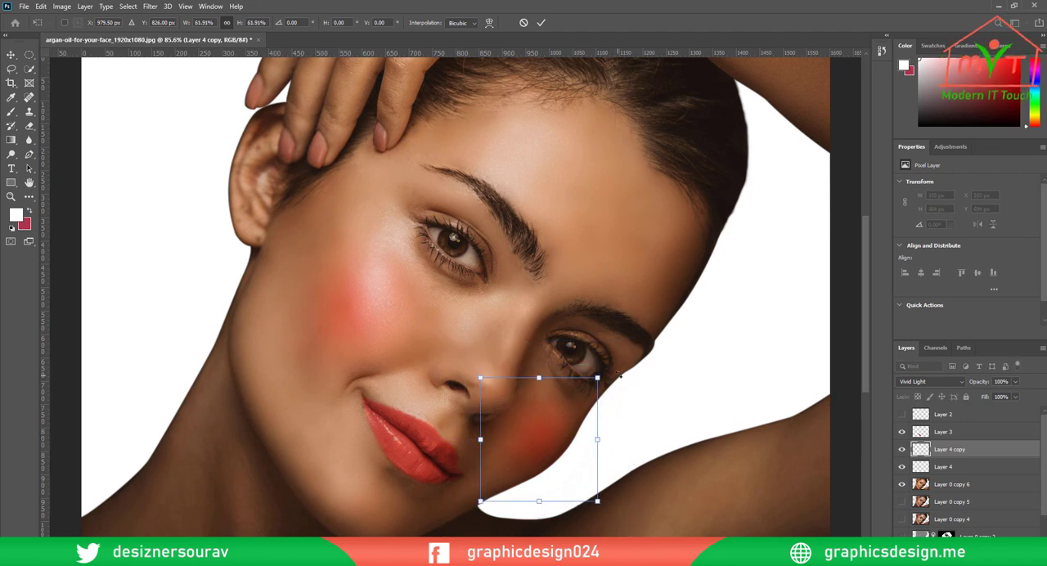
pyautogui.moveTo(620, 374); pyautogui.dragTo(634, 399)
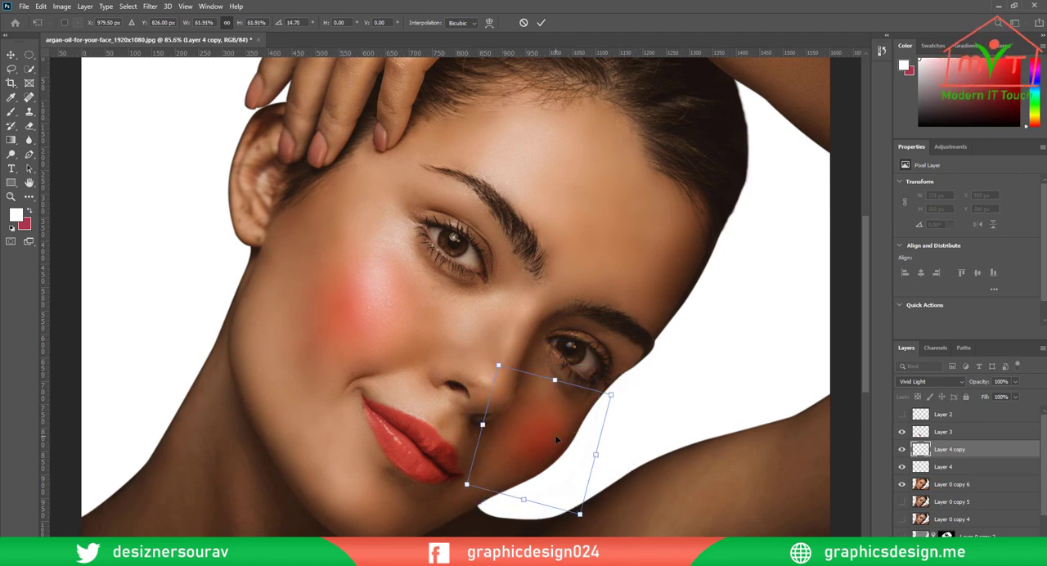
pyautogui.click(542, 23)
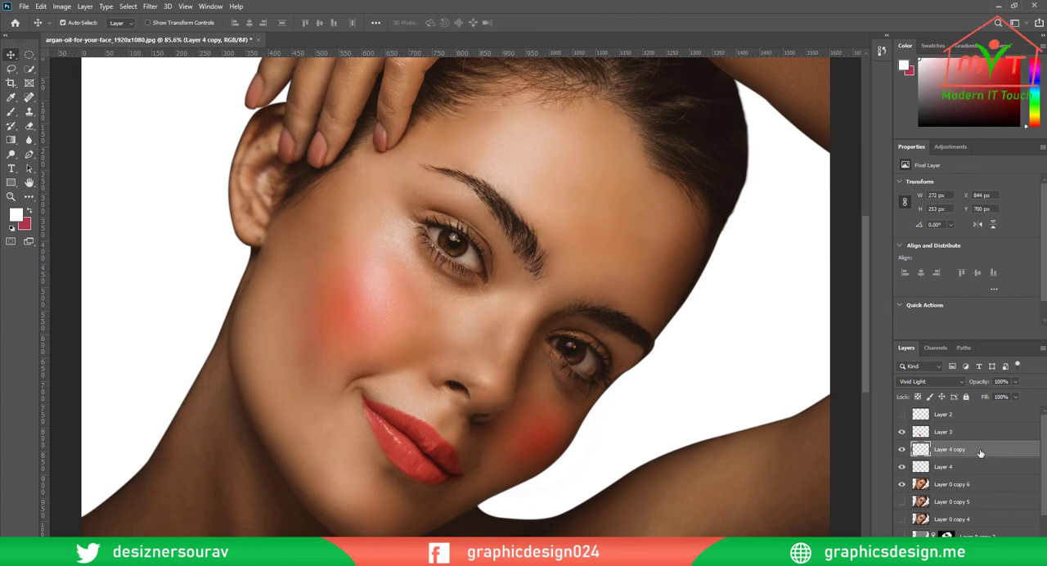
# Compare the lit cheek with and without its Layer 4 blush, and reduce that layer's fill to 69%
pyautogui.click(969, 468)
pyautogui.click(901, 466)
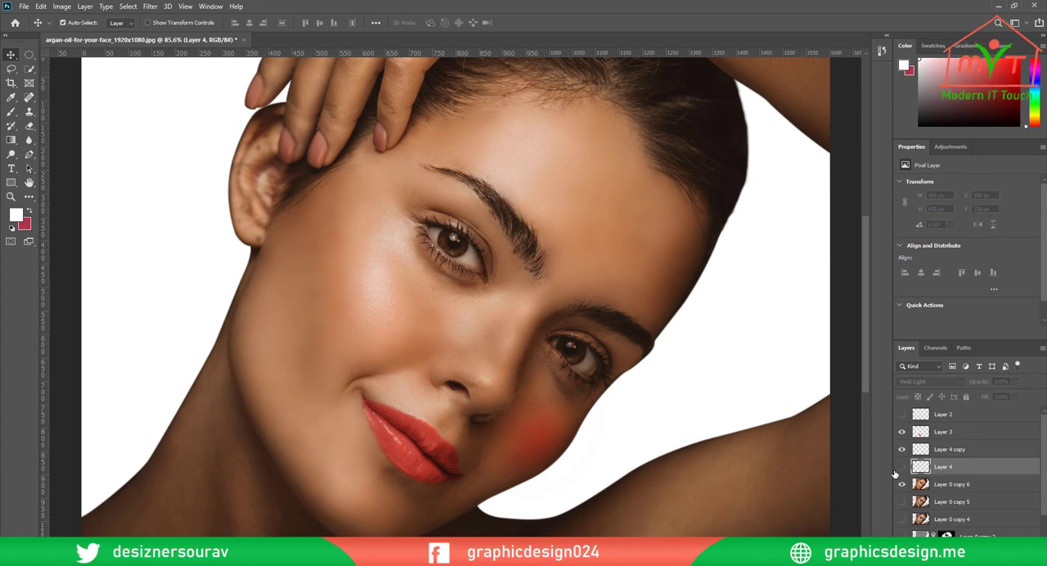
pyautogui.click(901, 467)
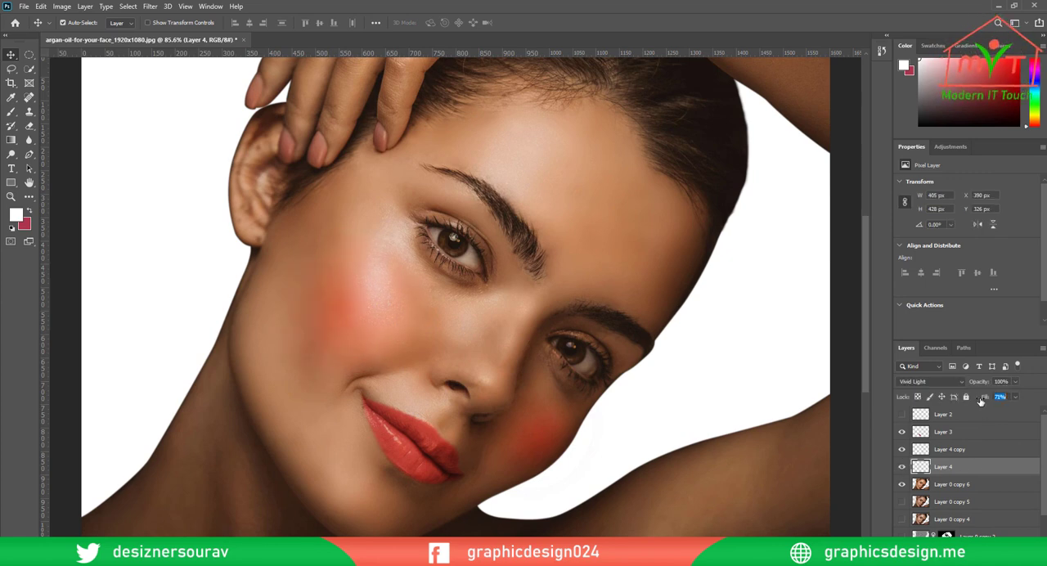
pyautogui.scroll(-3, 589, 374)
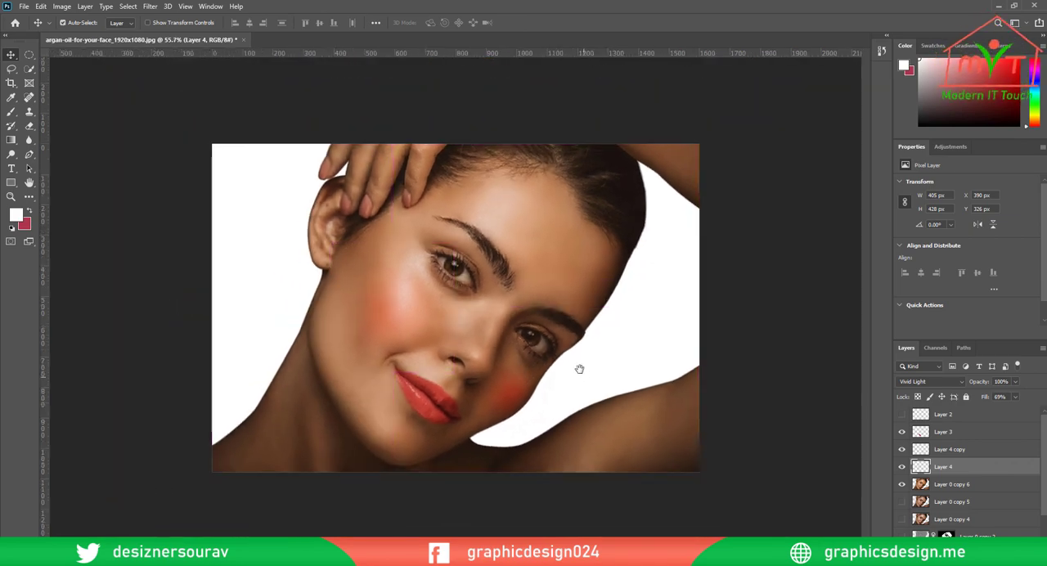
# Select the shaded cheek's blush on Layer 4 copy, toggle its visibility to compare, and lower its fill well below the lit cheek's
pyautogui.click(515, 401)
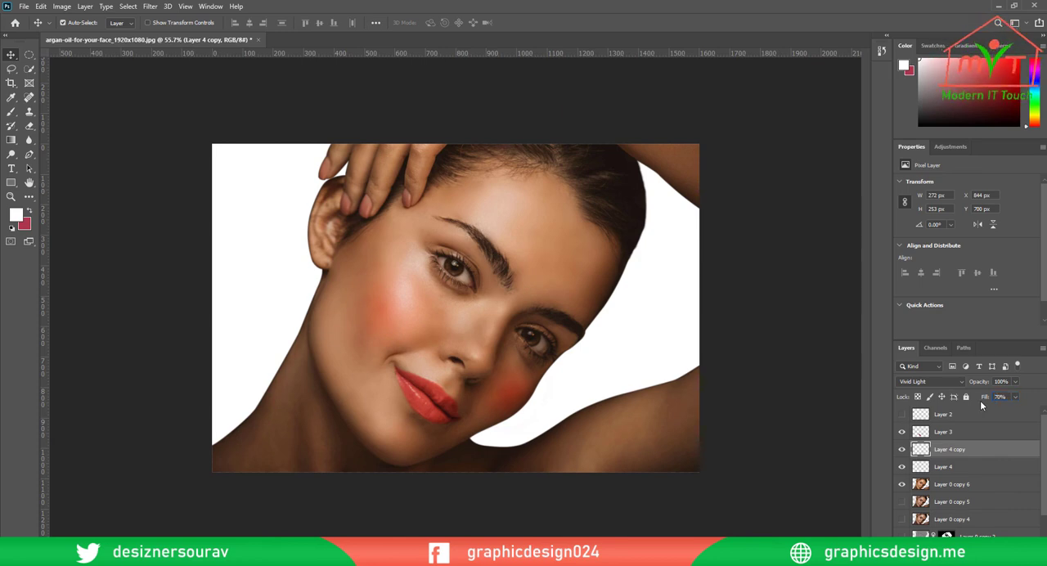
pyautogui.click(903, 450)
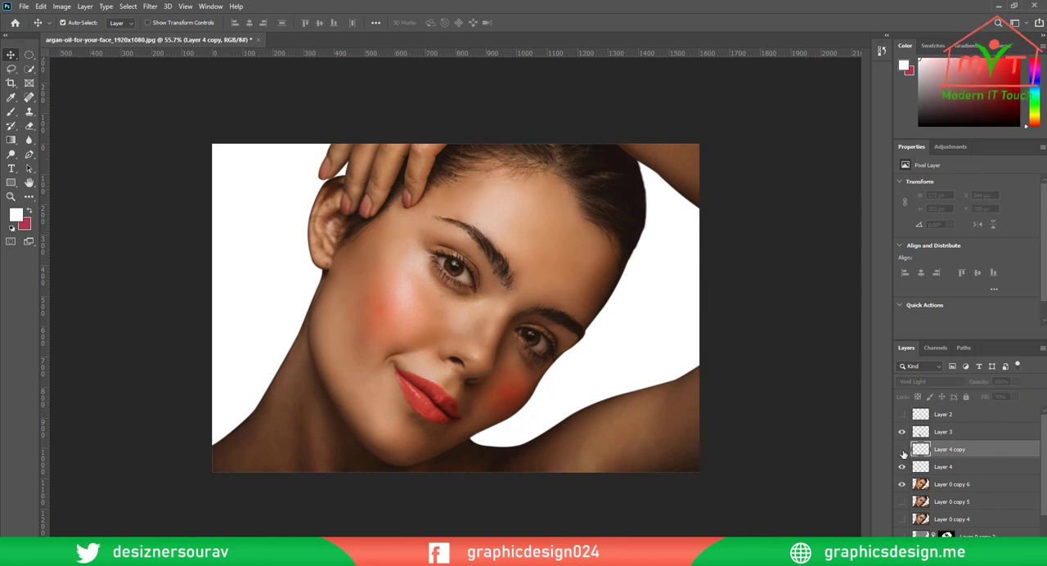
pyautogui.click(903, 450)
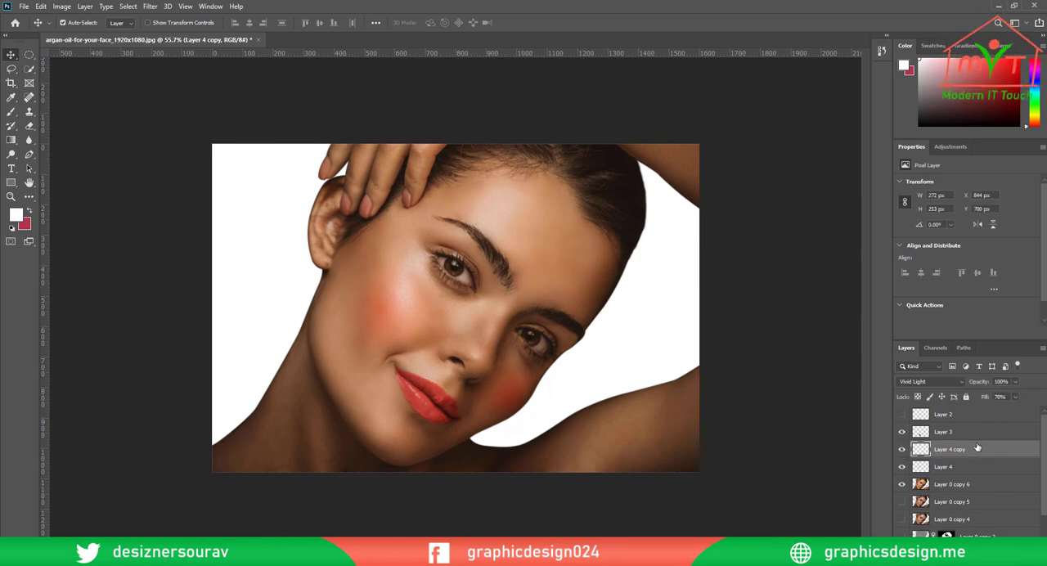
pyautogui.moveTo(985, 399); pyautogui.dragTo(973, 399)
pyautogui.click(985, 399)
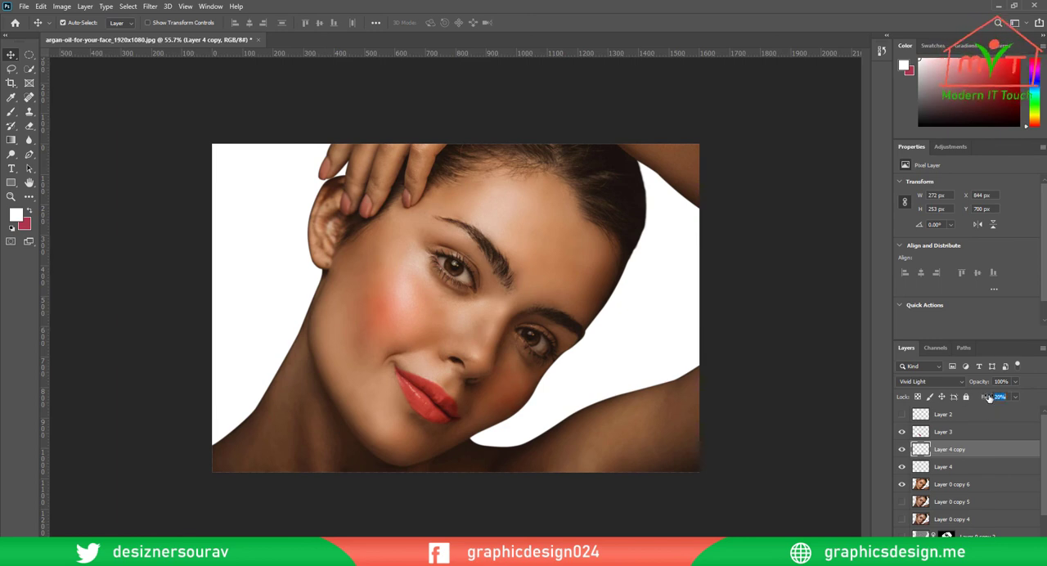